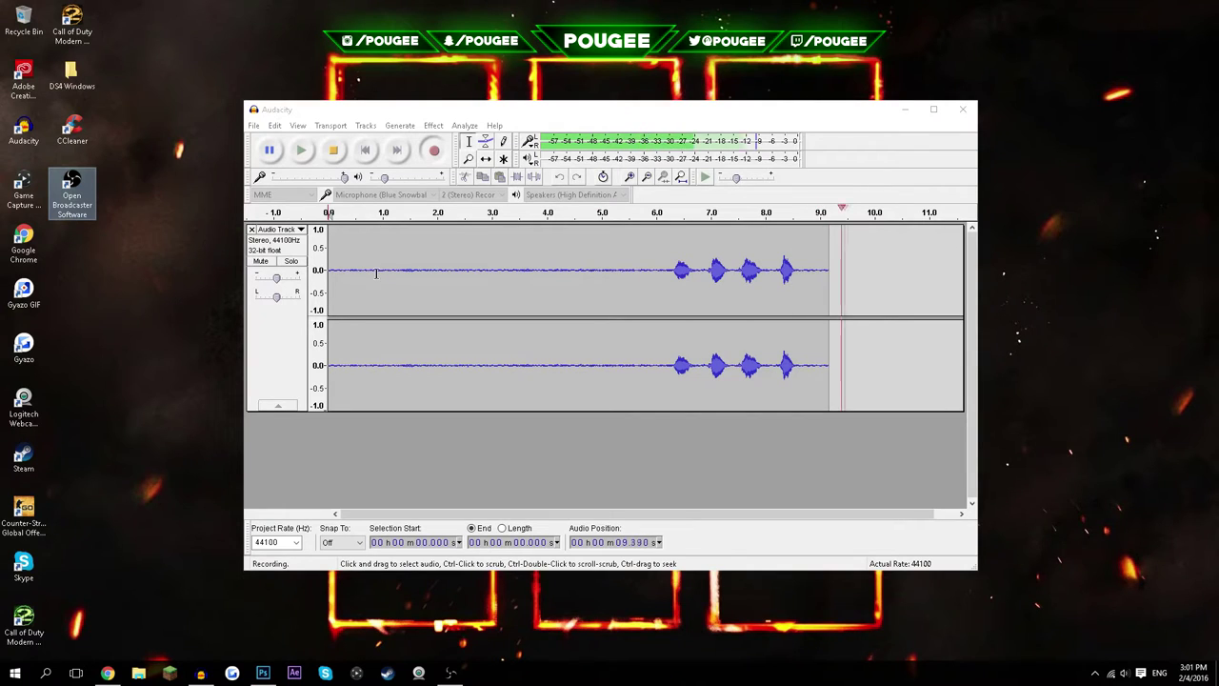
- Let the Audacity voice-over keep recording and minimize the recorder window
click(824, 166)
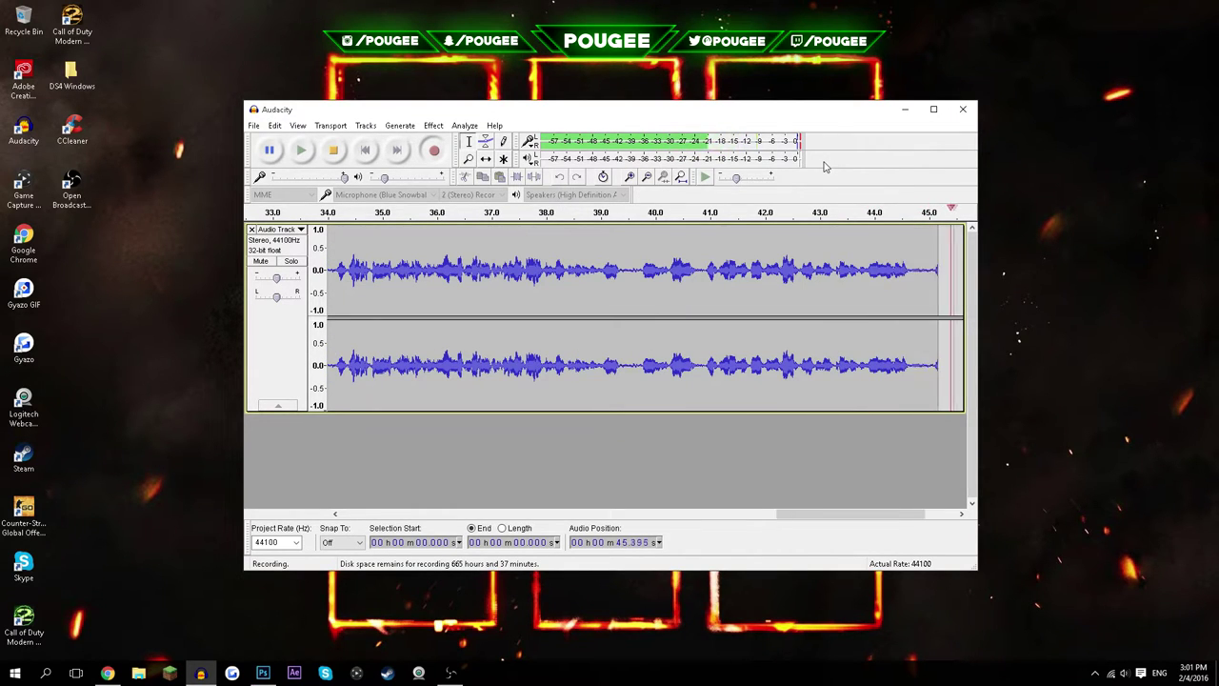
click(902, 113)
- Make a new Photoshop document 1280 pixels wide by 720 pixels high
click(265, 673)
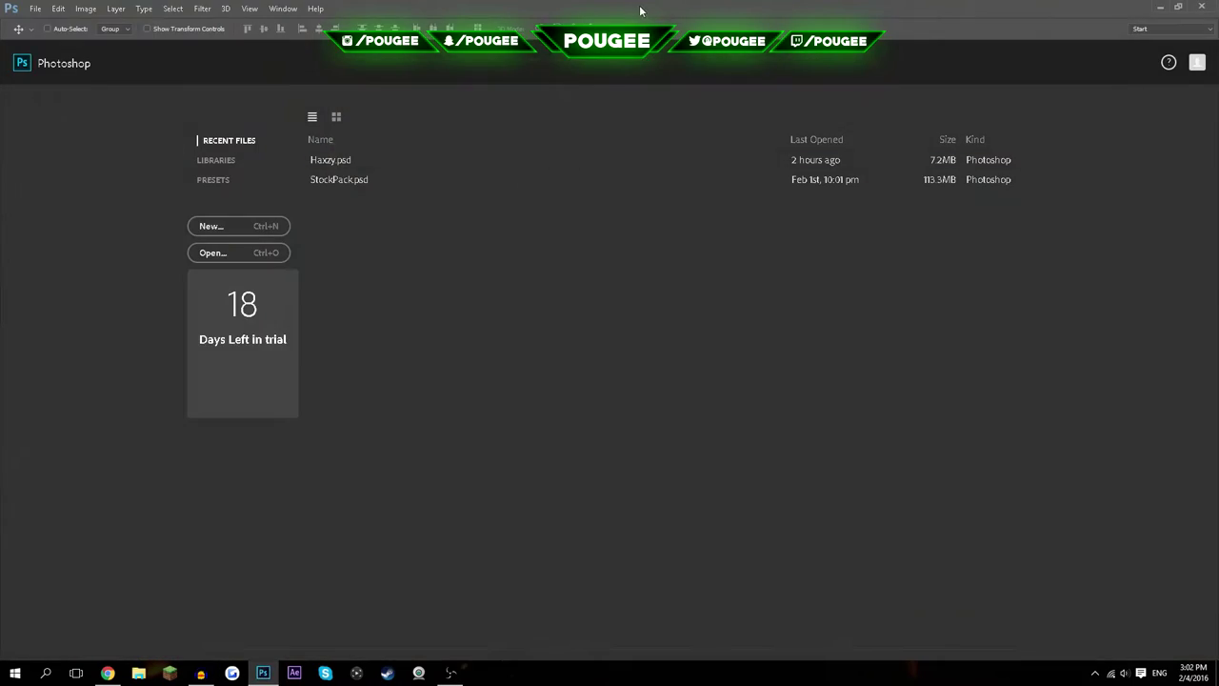
click(258, 227)
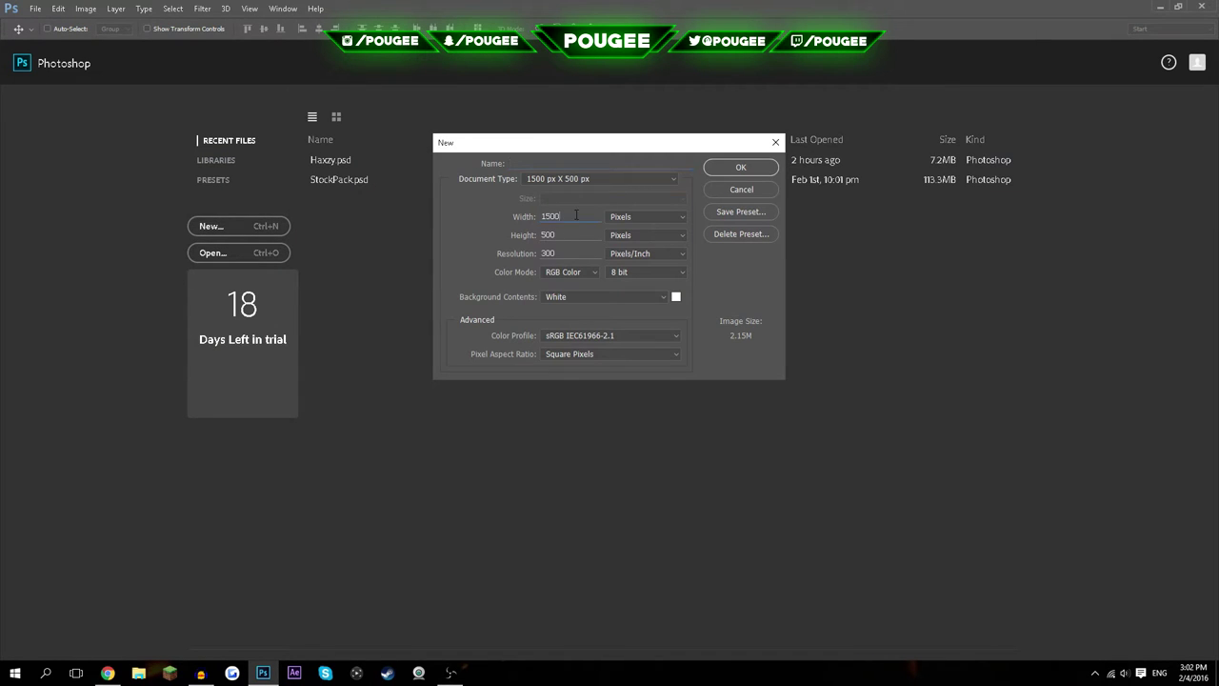
text(128)
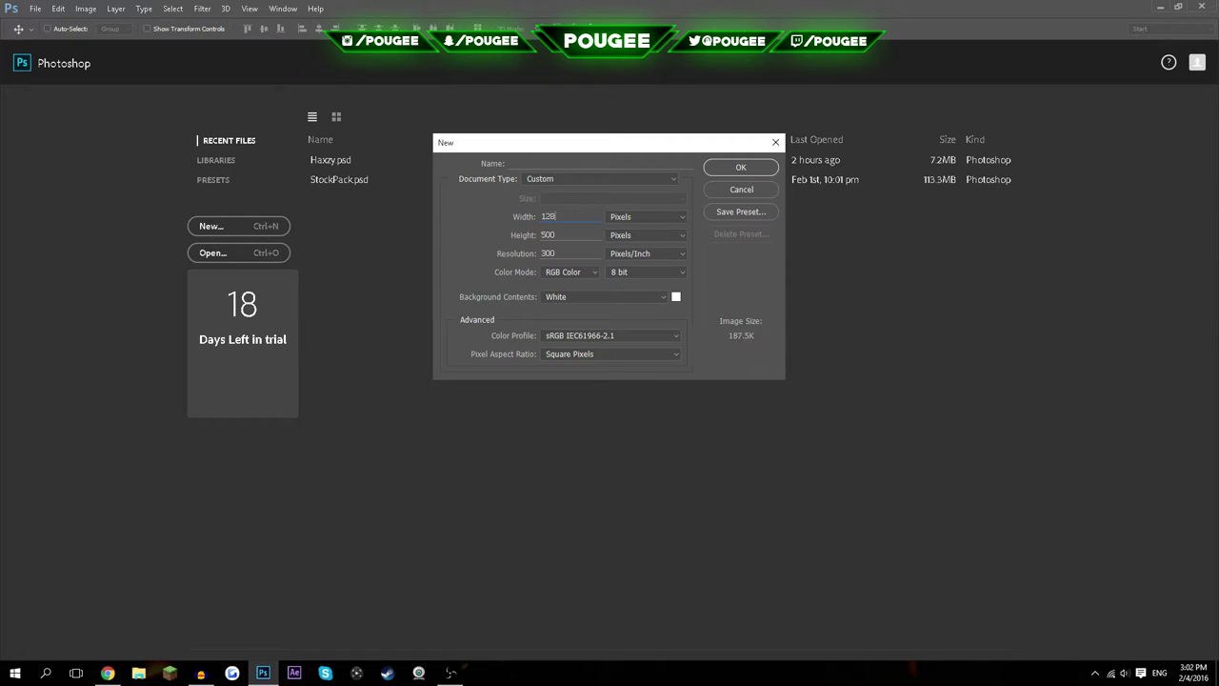
key(Tab)
text(10)
drag(564, 236, 453, 234)
text(720)
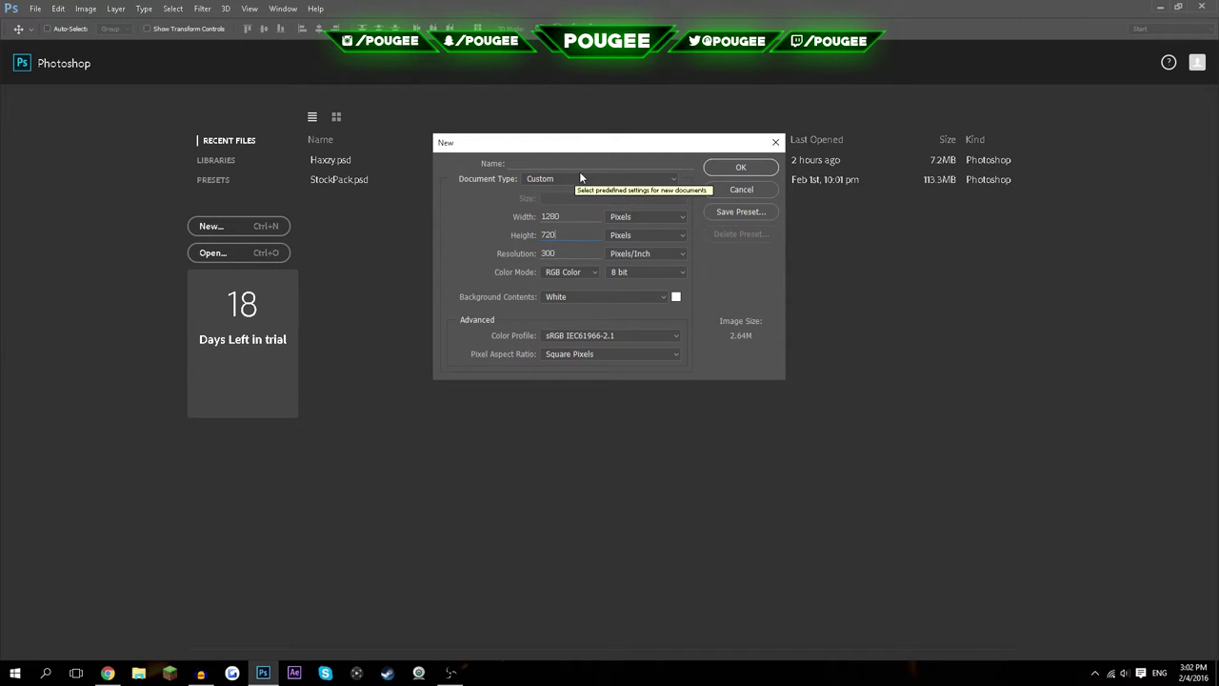
click(739, 167)
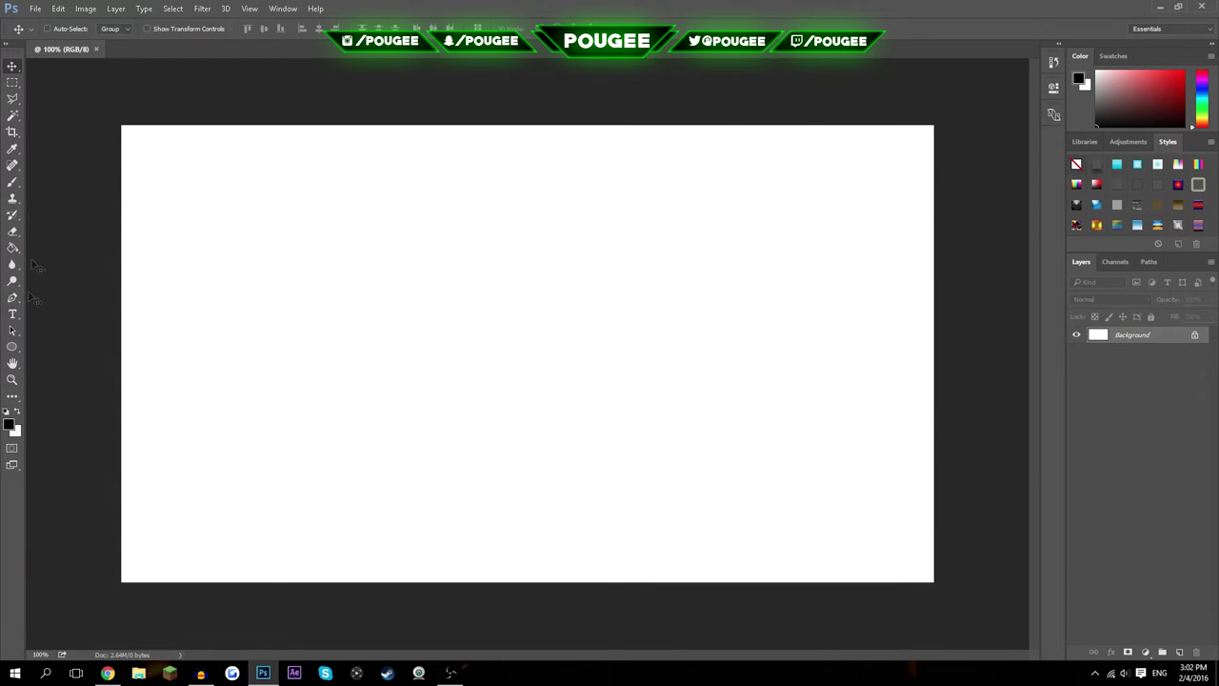
- In a new Chrome tab, search Google Images for 'black ops 3 screenshot'
click(107, 673)
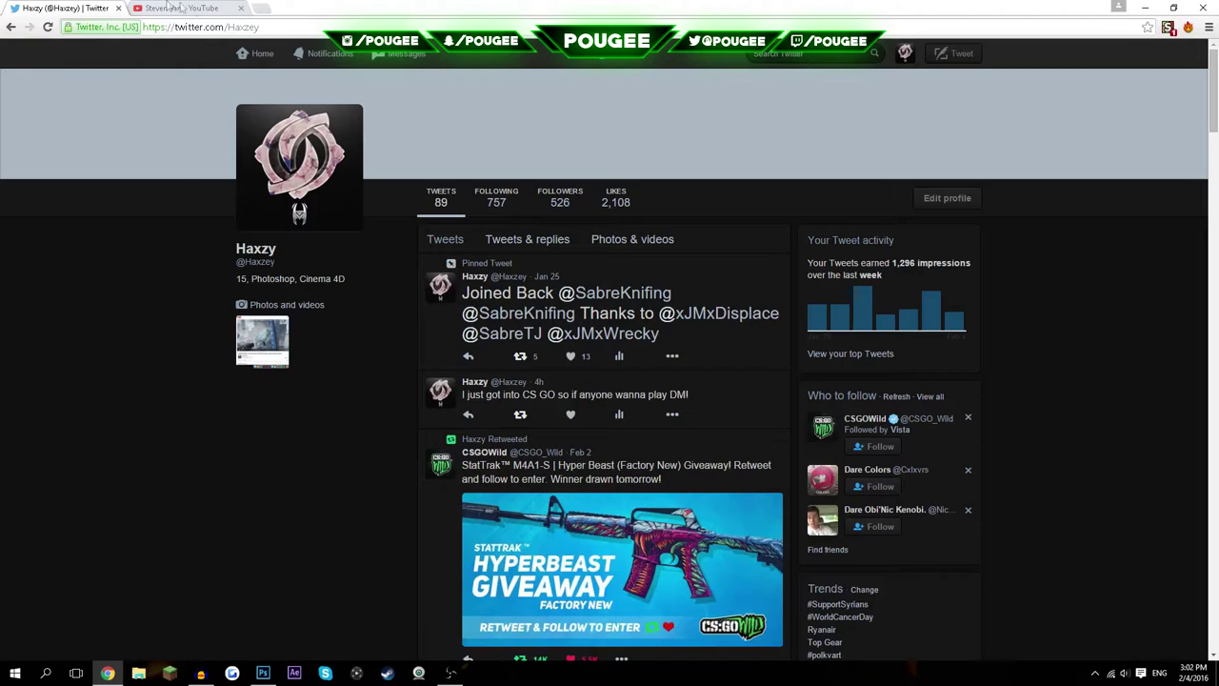
click(193, 8)
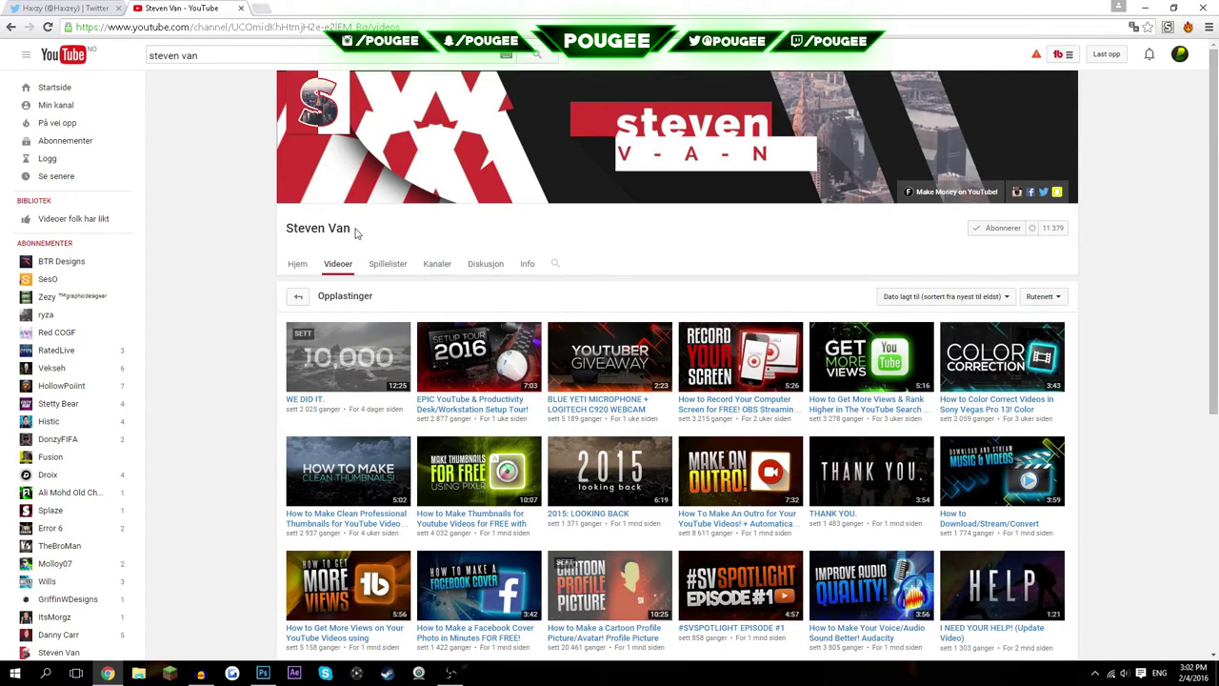
click(257, 8)
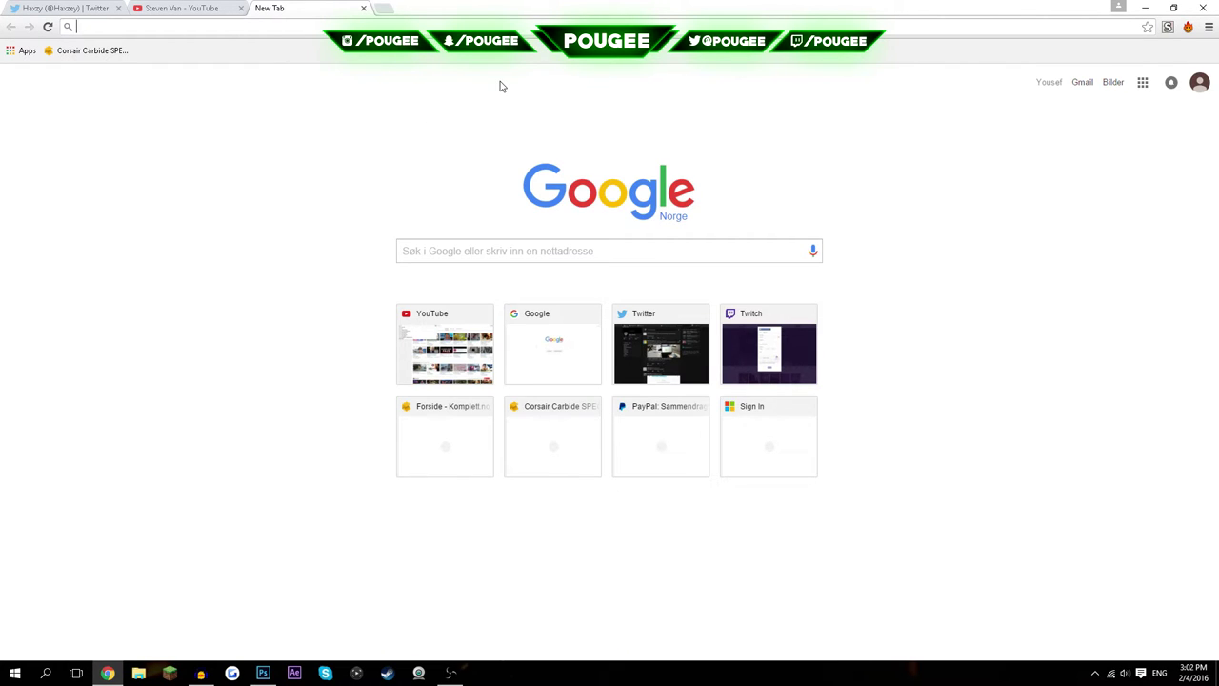
click(547, 372)
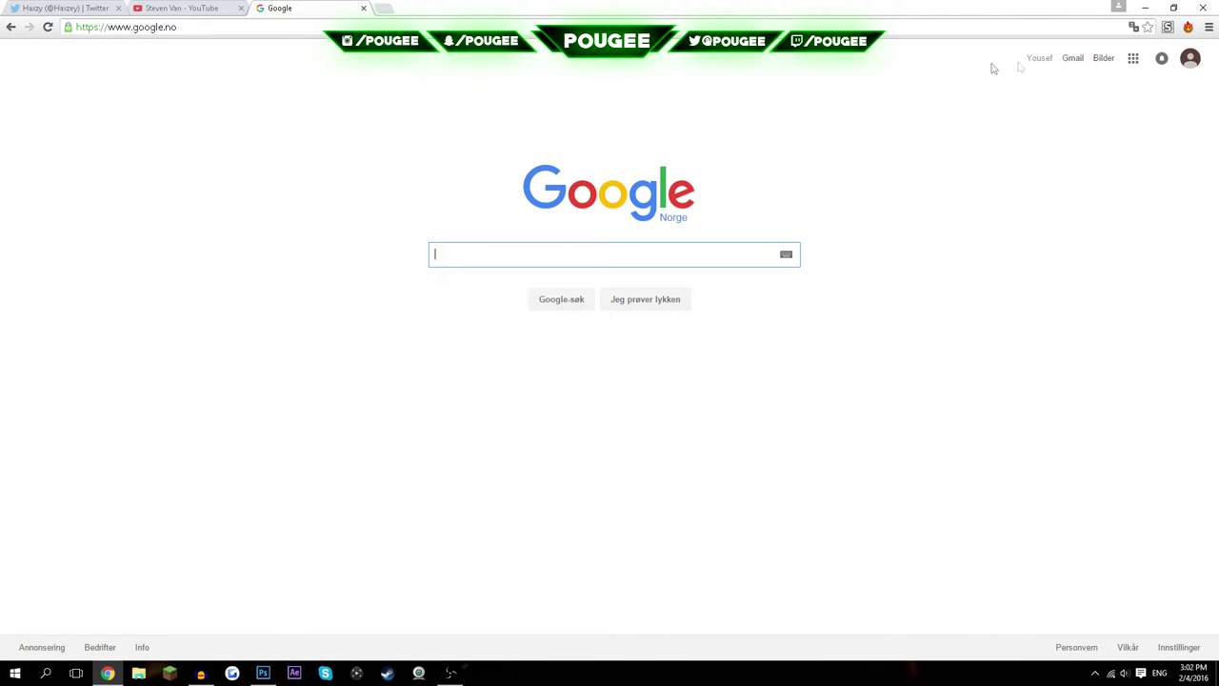
click(1101, 57)
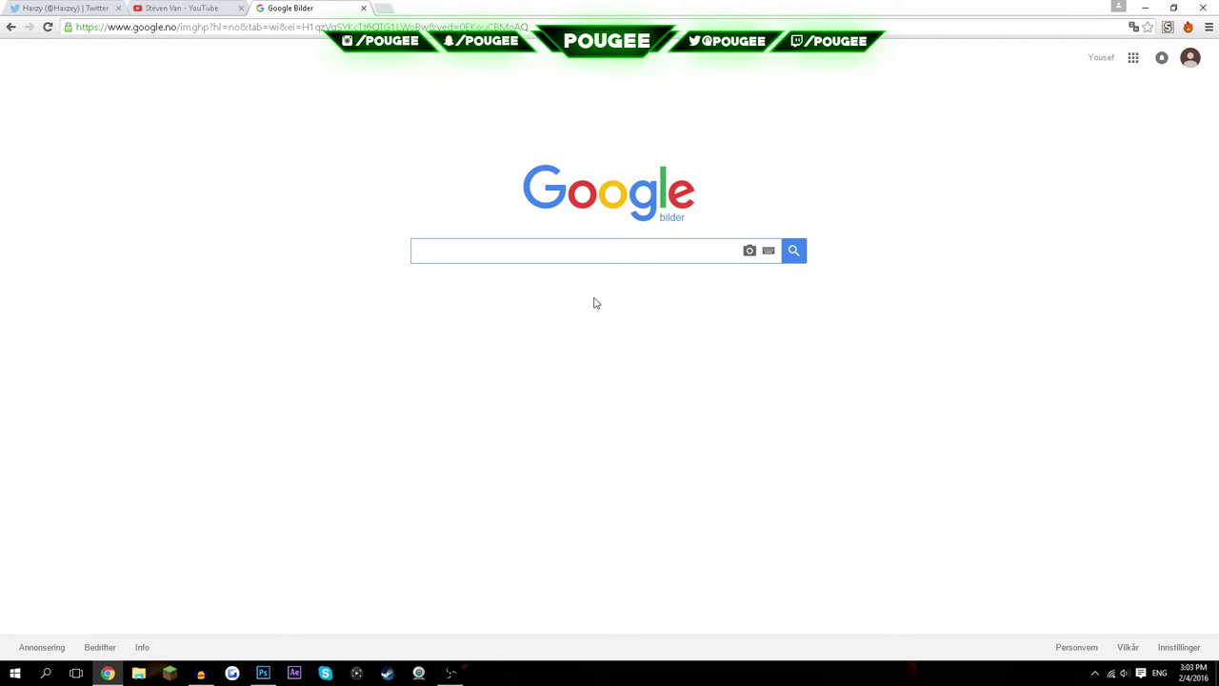
text(black op)
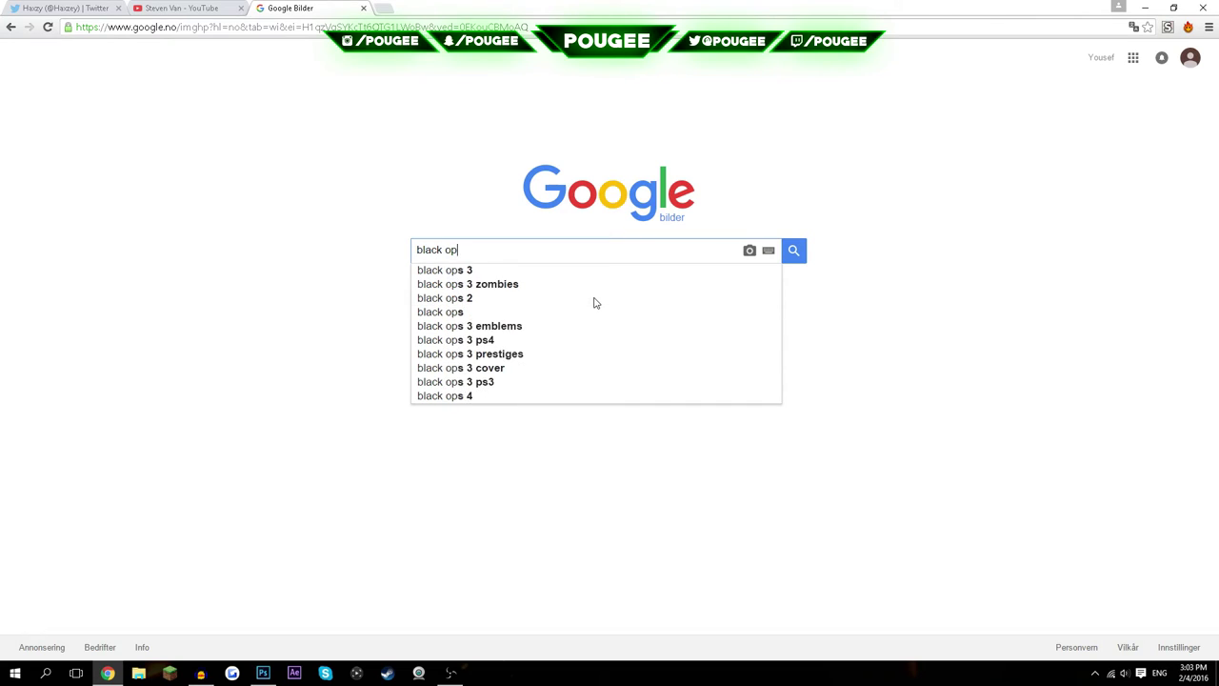
text(s 3 screensho)
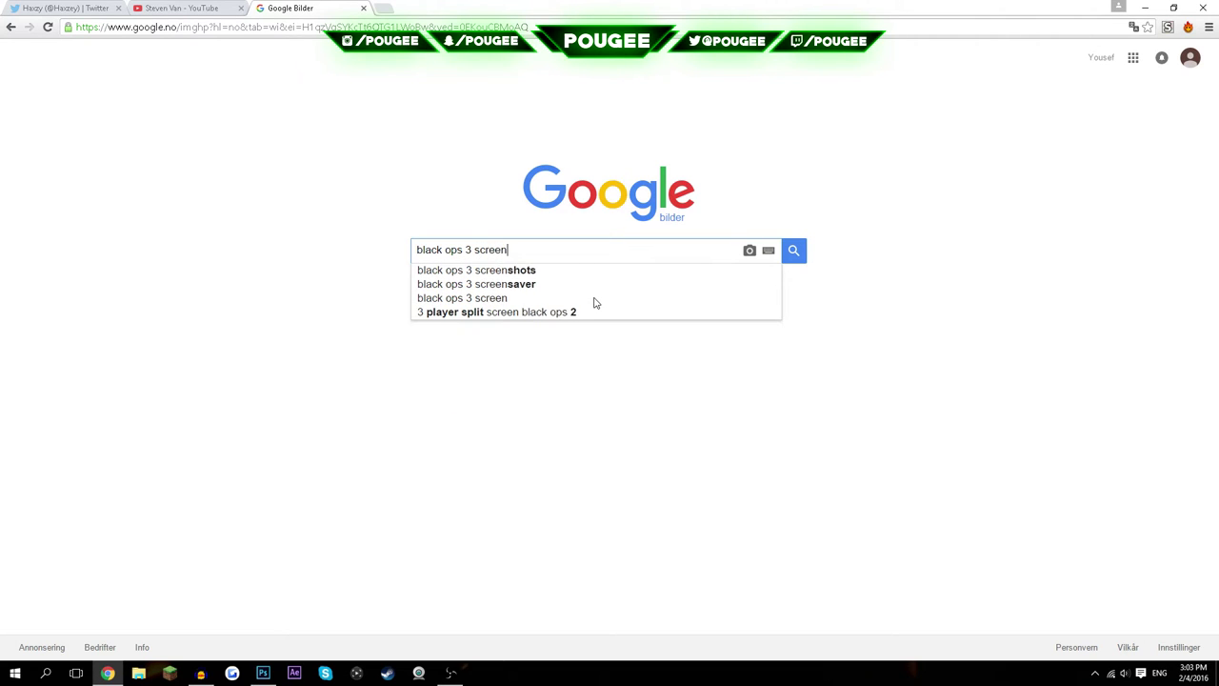
text(t)
key(Return)
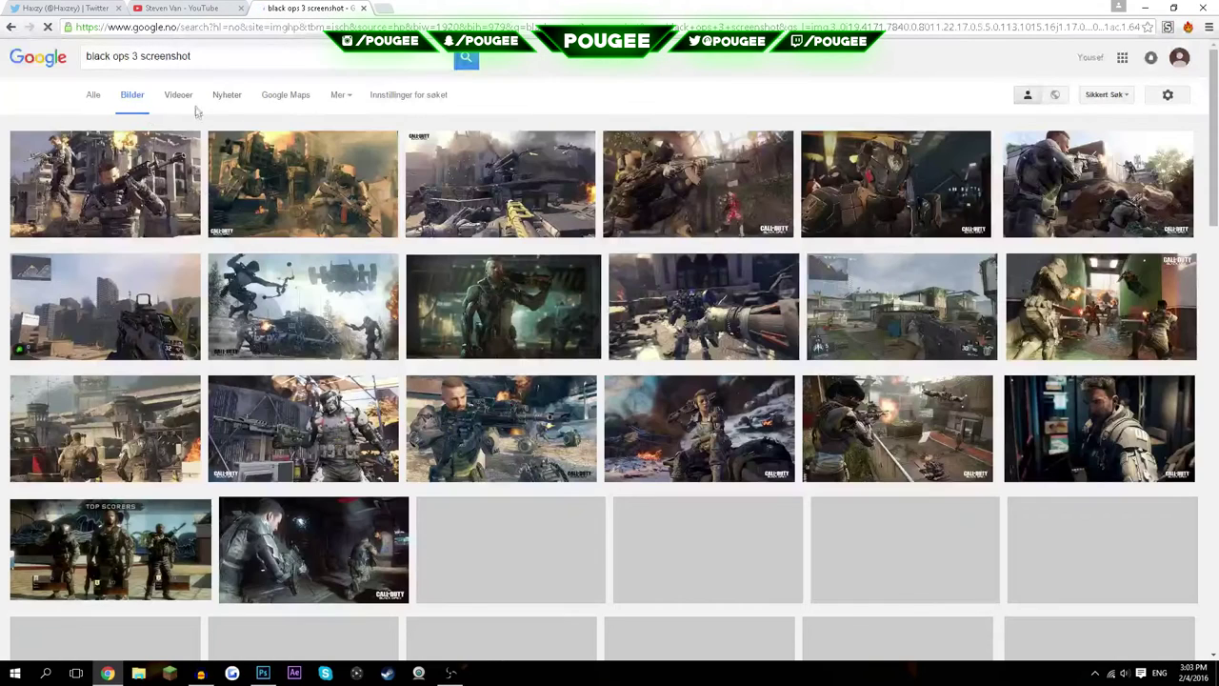
- Copy the two-soldier Black Ops 3 screenshot from its large image preview
click(124, 200)
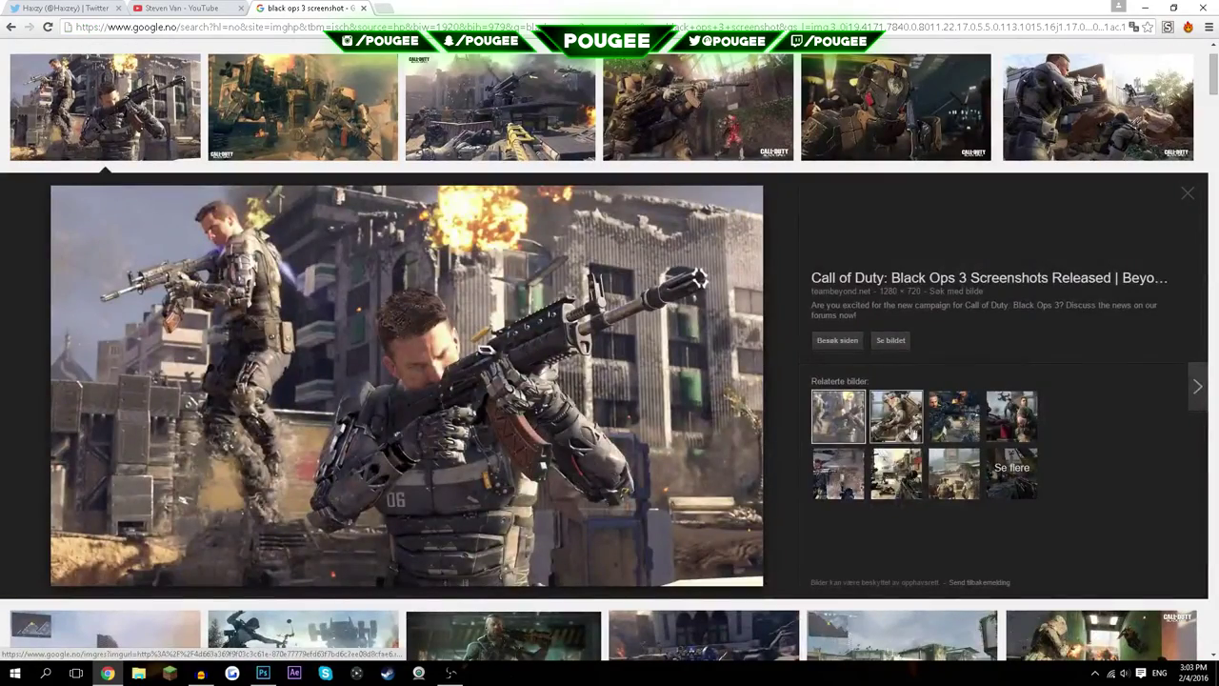
click(847, 471)
click(886, 471)
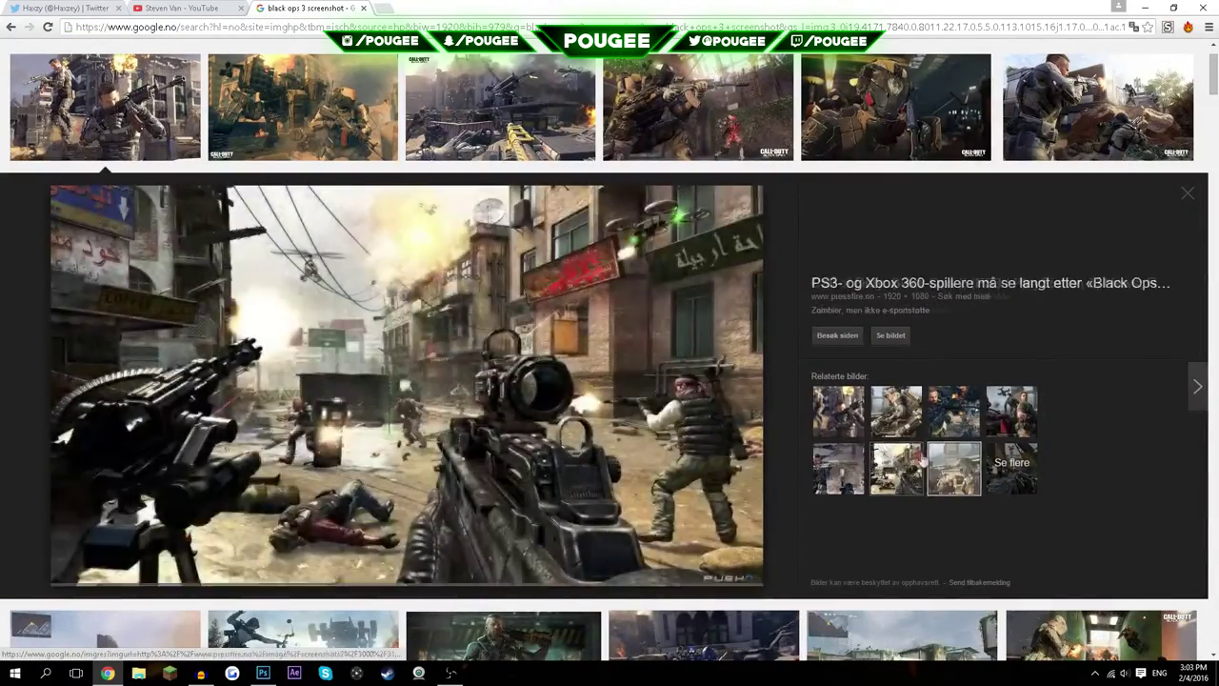
click(838, 416)
right_click(374, 318)
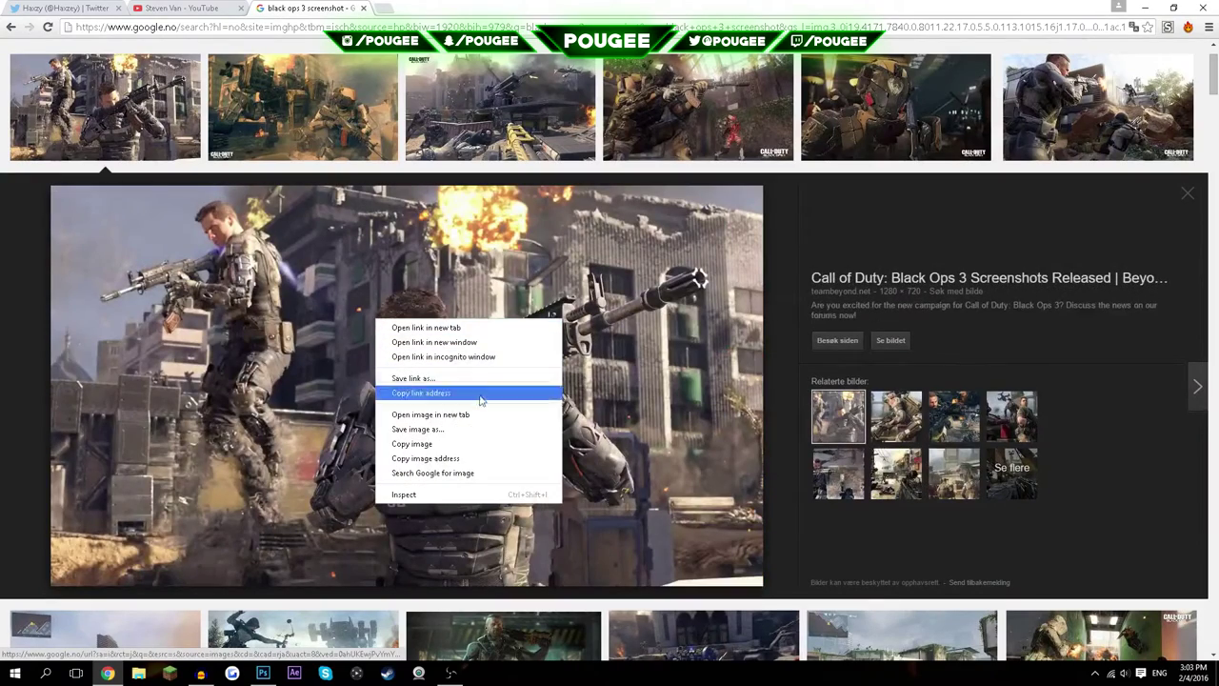
click(419, 444)
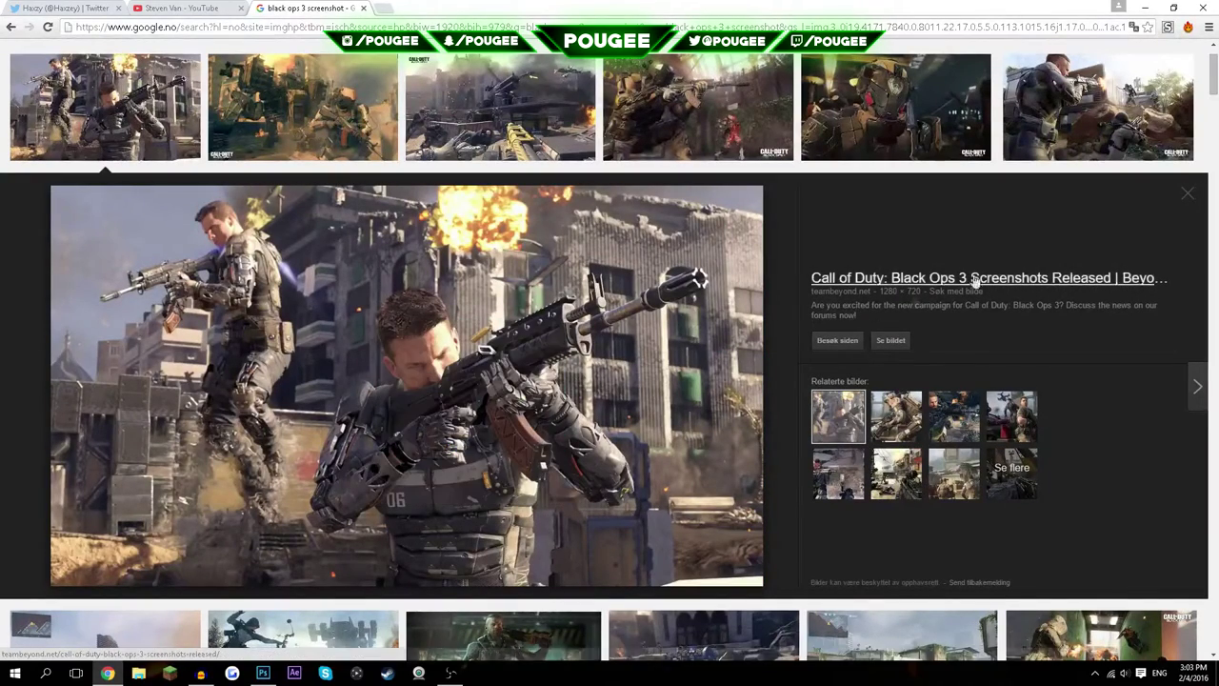
key(Escape)
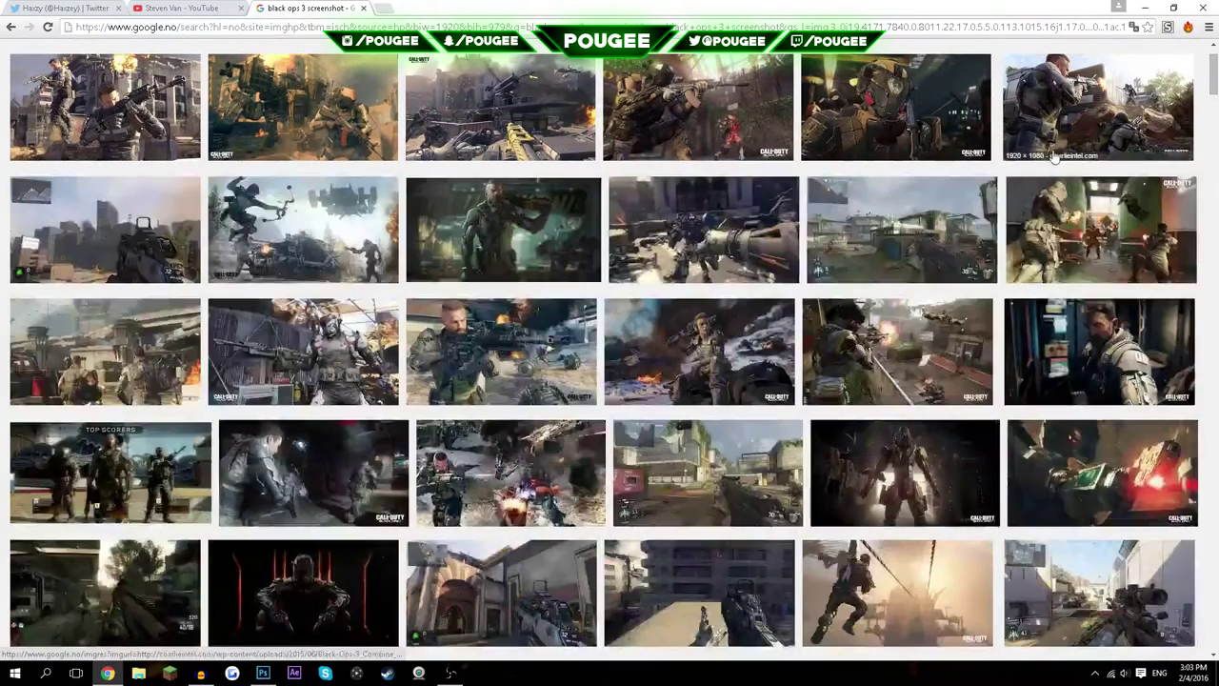
- Paste the screenshot into the Photoshop canvas, then undo the paste
click(263, 673)
key(ctrl+v)
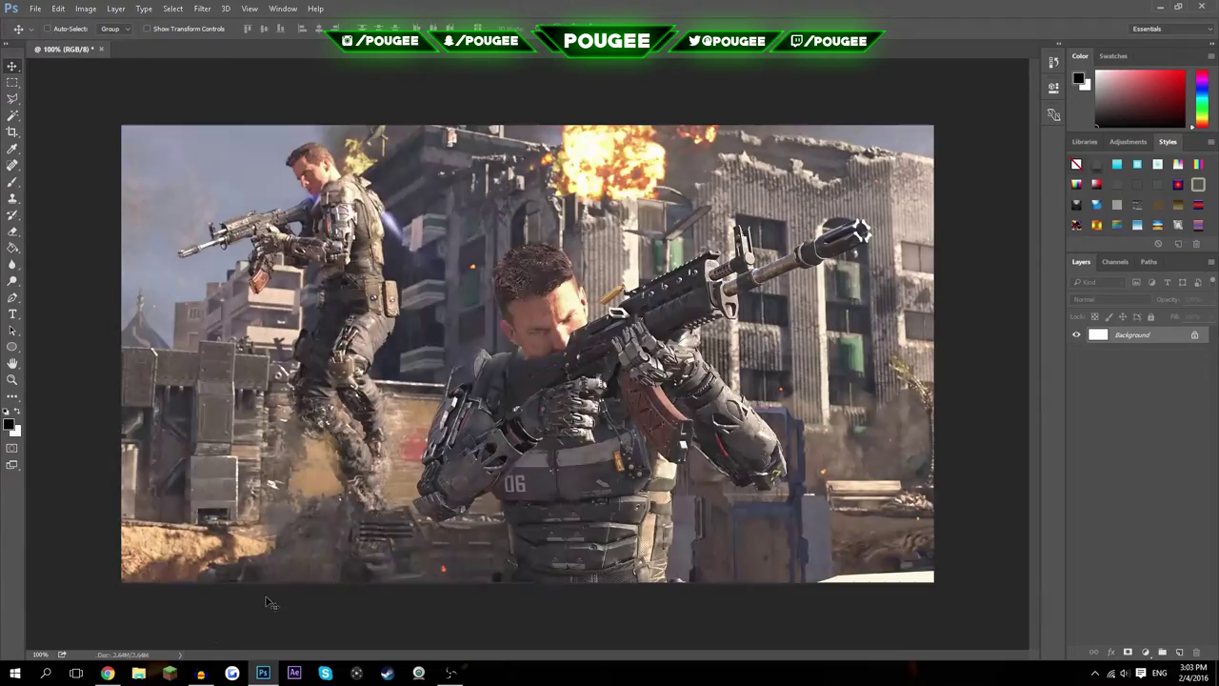
key(ctrl+z)
- Copy the first result's screenshot again and return to Photoshop
click(108, 673)
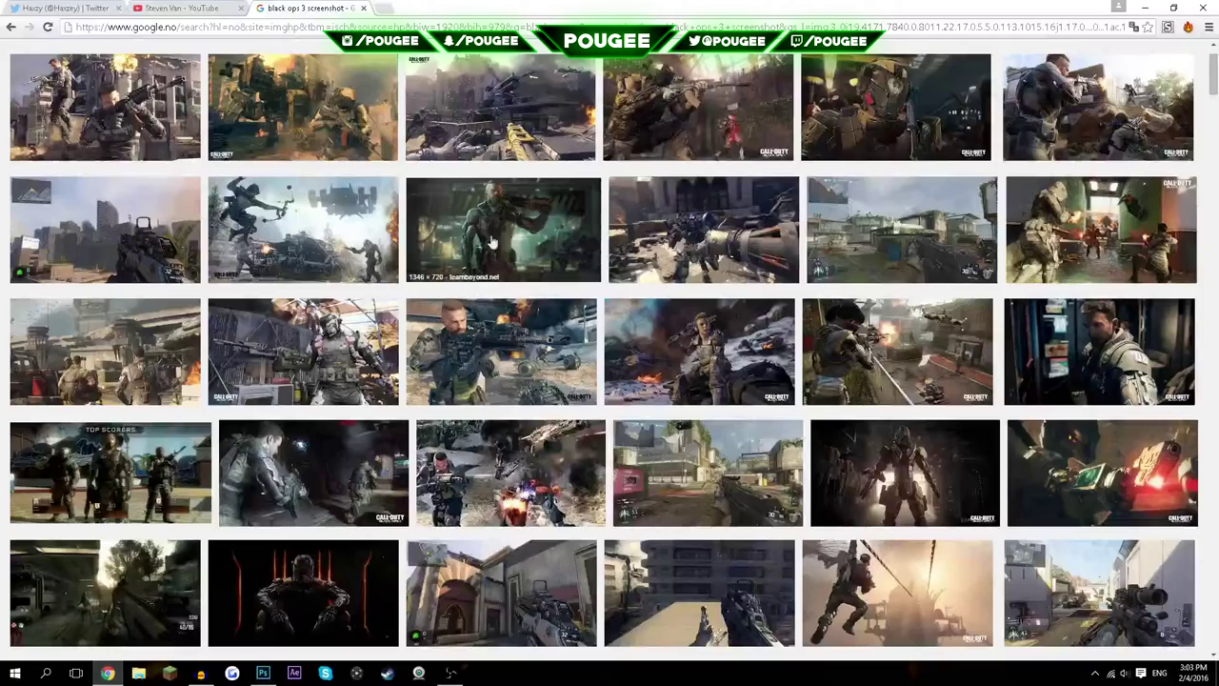
click(100, 112)
right_click(529, 366)
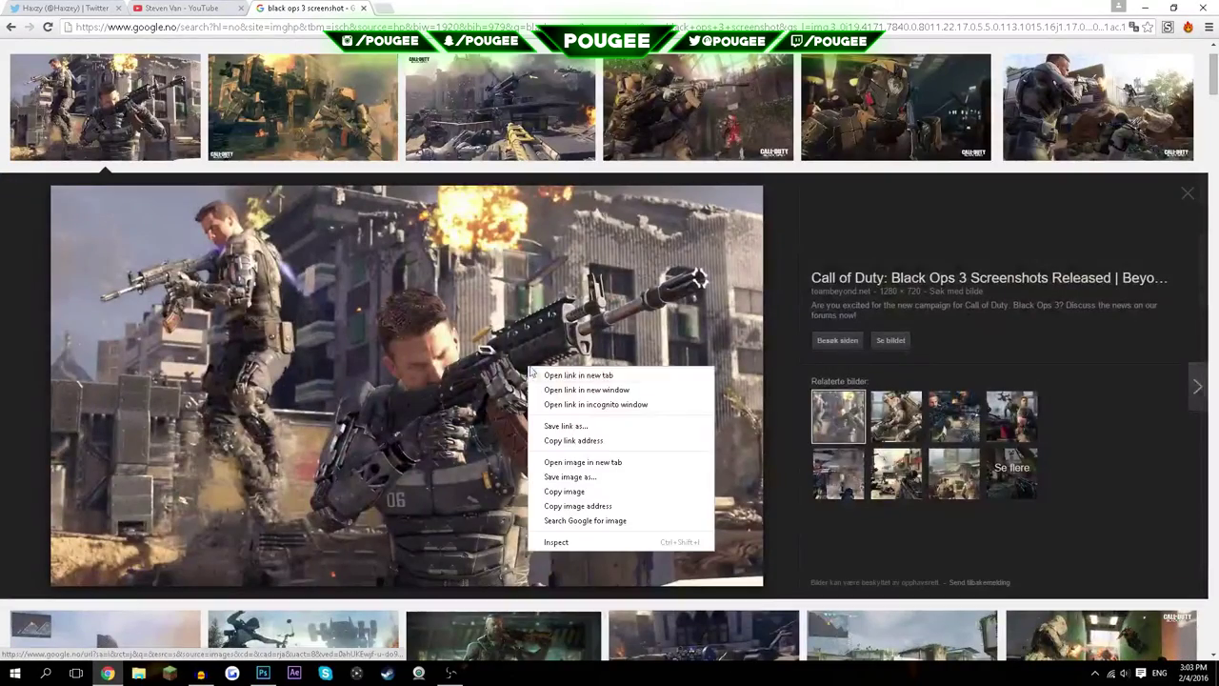
click(564, 490)
click(263, 672)
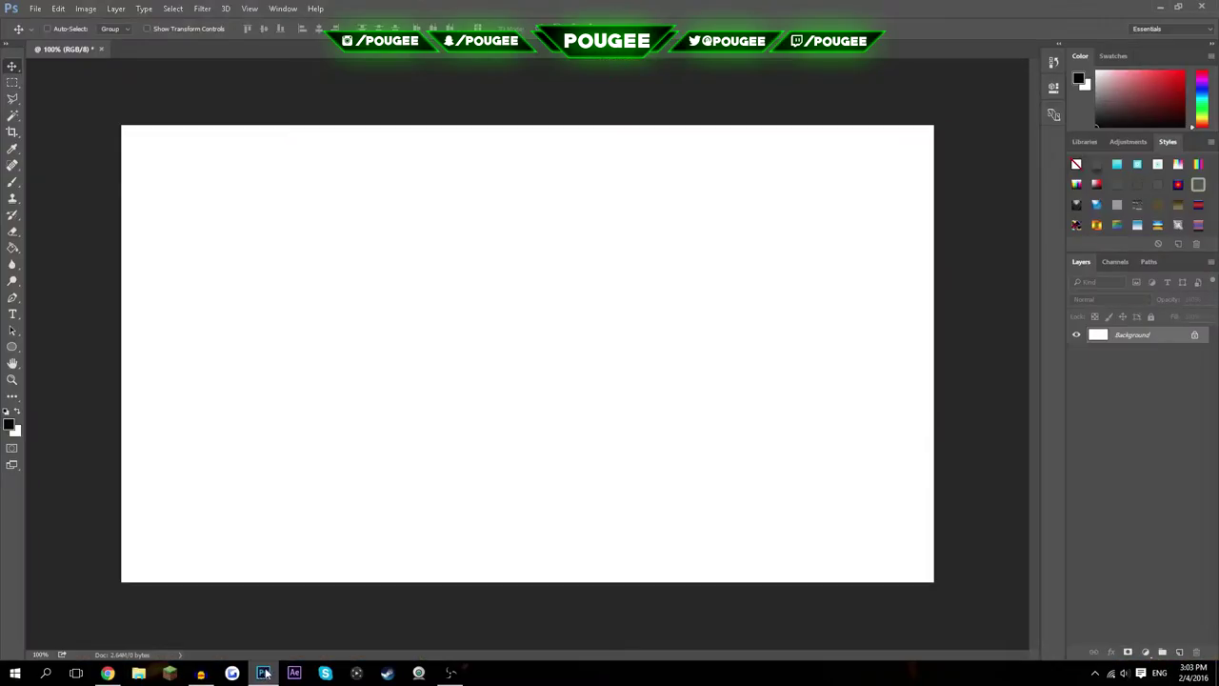
- Paste the screenshot and set its Hue/Saturation to Saturation -100, Lightness about -73
key(ctrl+v)
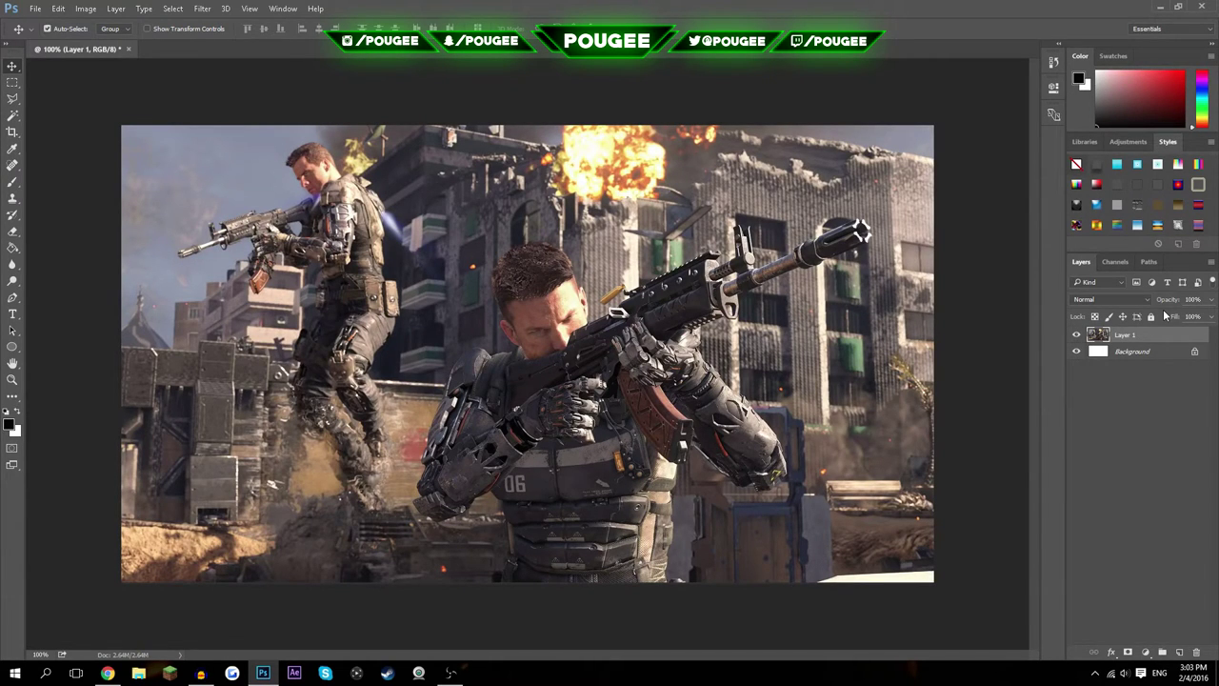
key(ctrl+u)
drag(552, 266, 519, 268)
drag(575, 298, 552, 297)
key(Down)
key(Down)
key(Down)
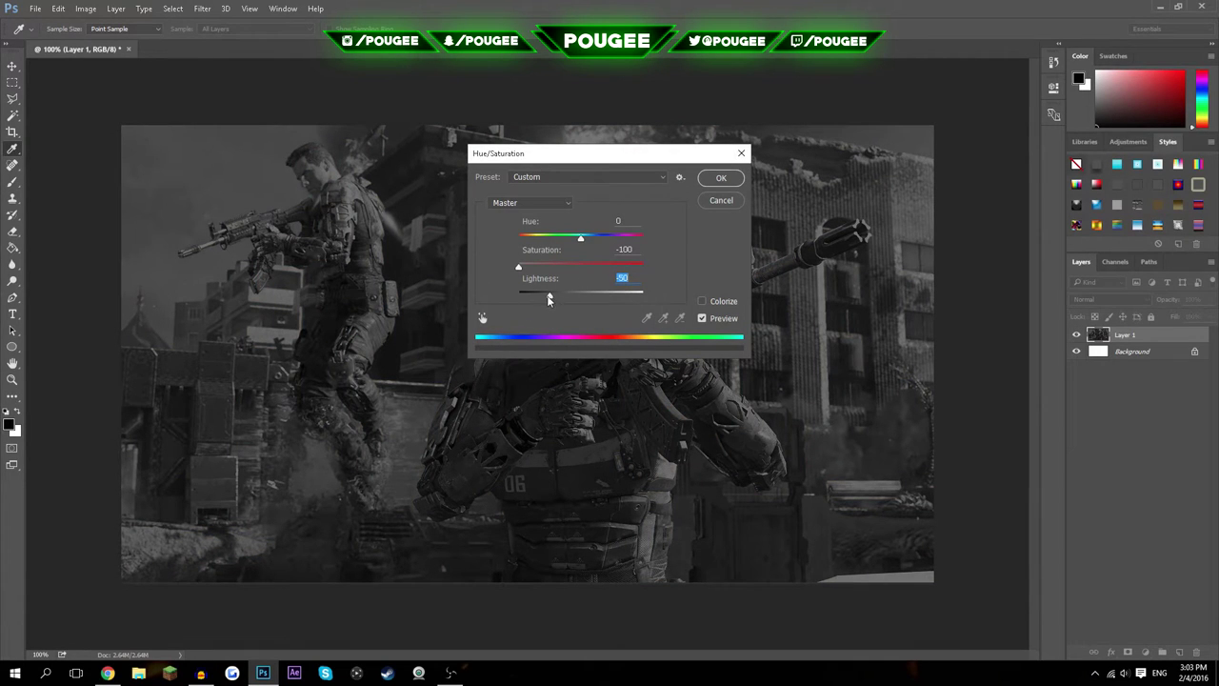
drag(548, 296, 536, 298)
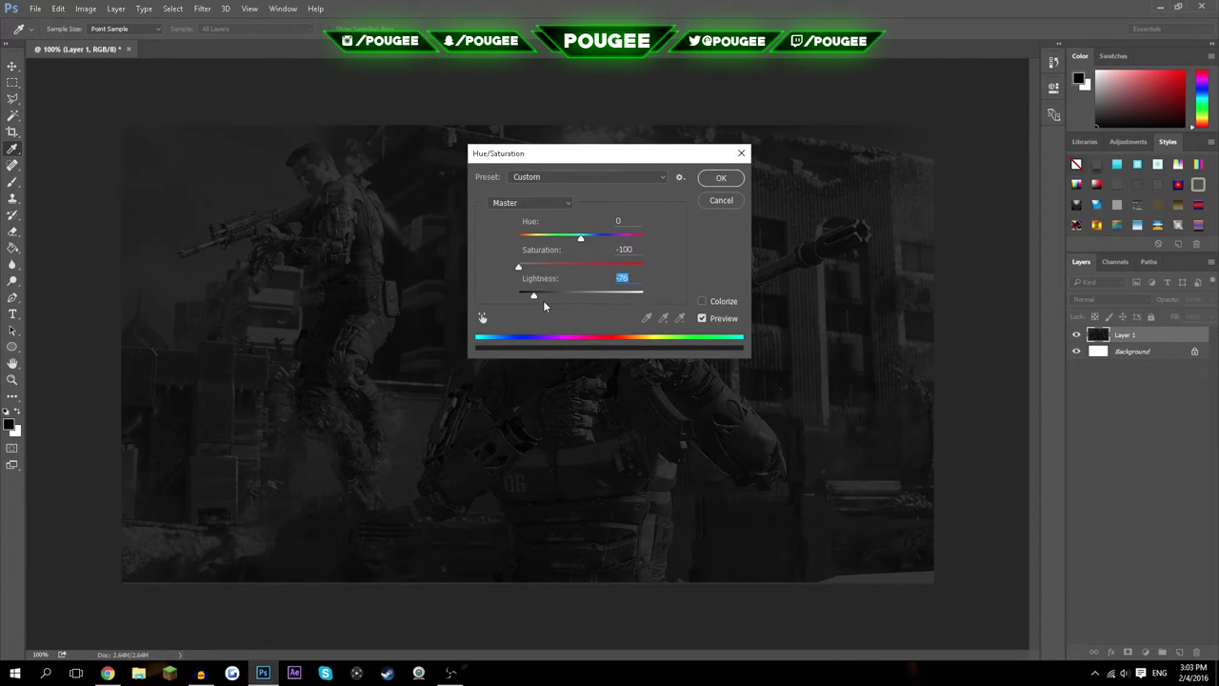
key(Return)
key(v)
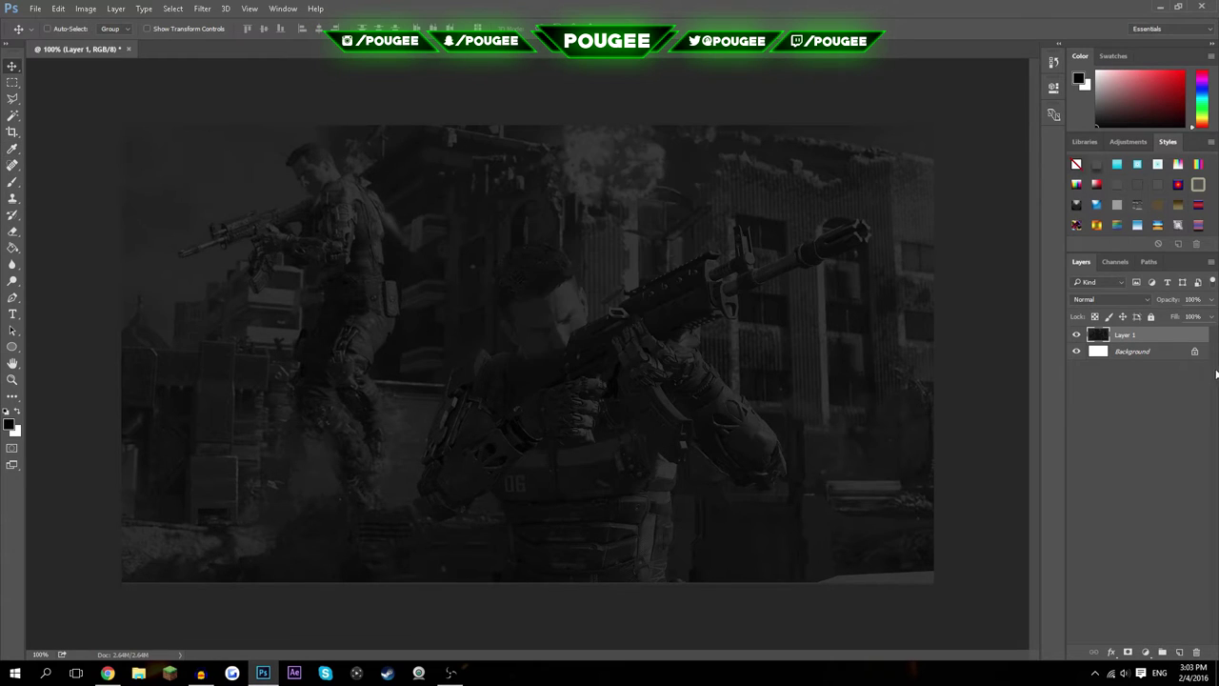
click(1130, 409)
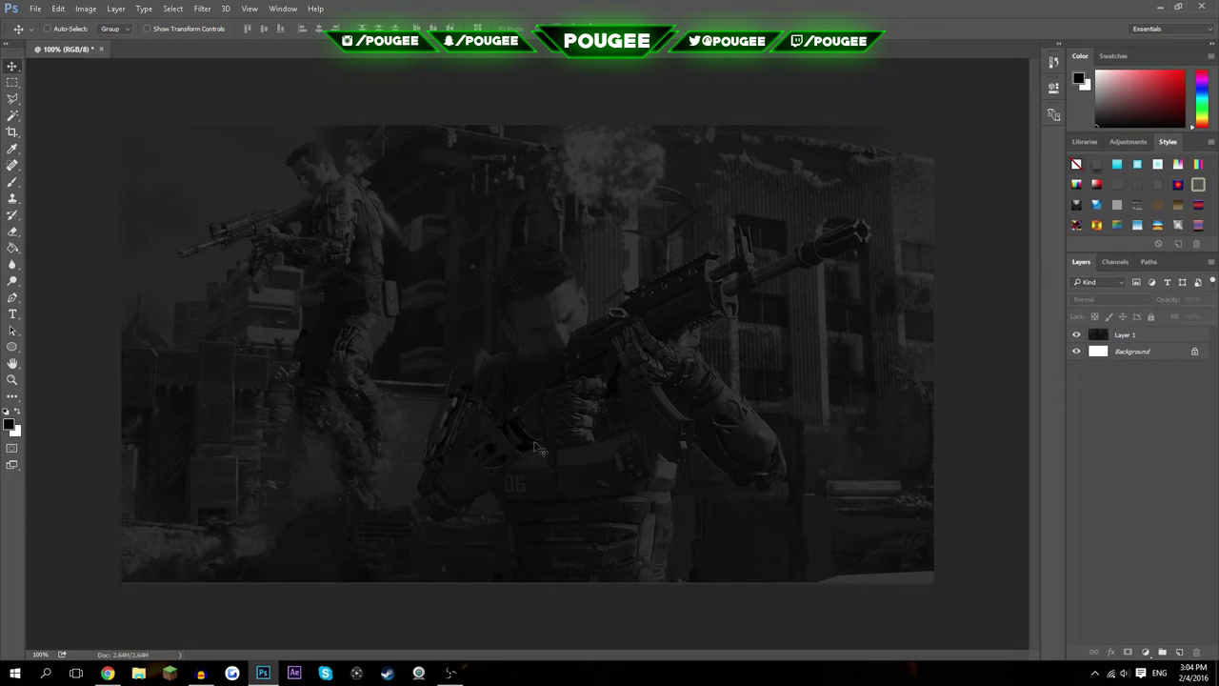
- Change the Google Images search to 'black ops 3 vesper png'
click(107, 673)
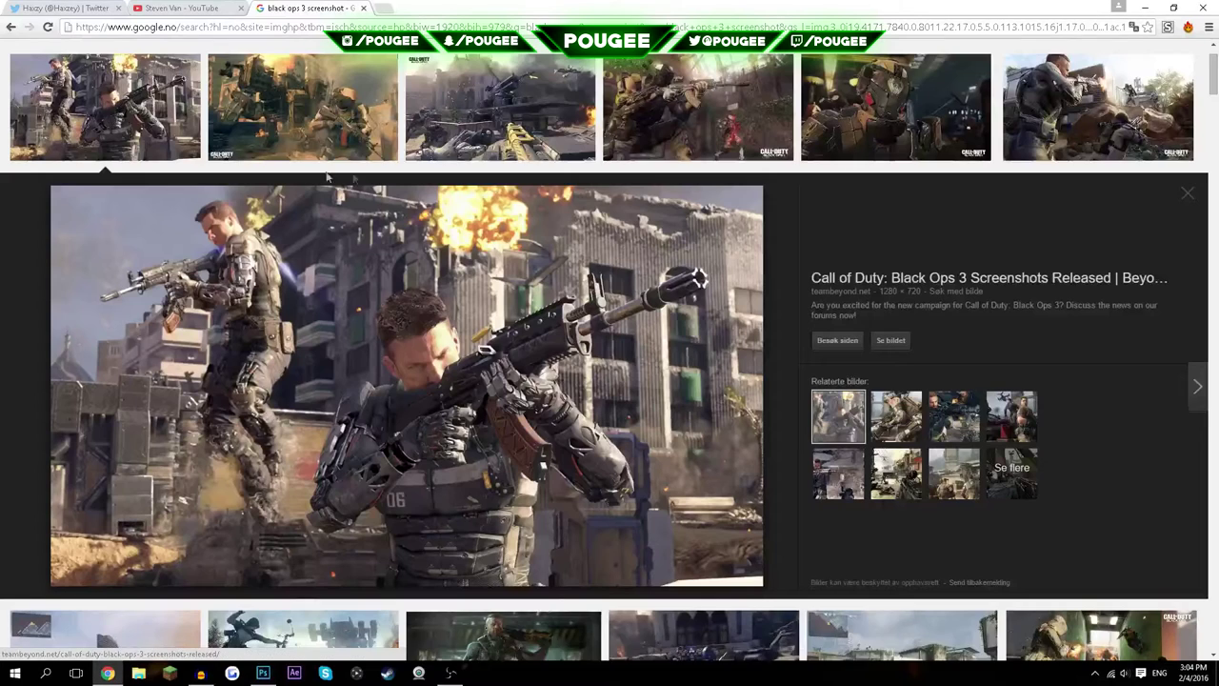
drag(196, 58, 140, 57)
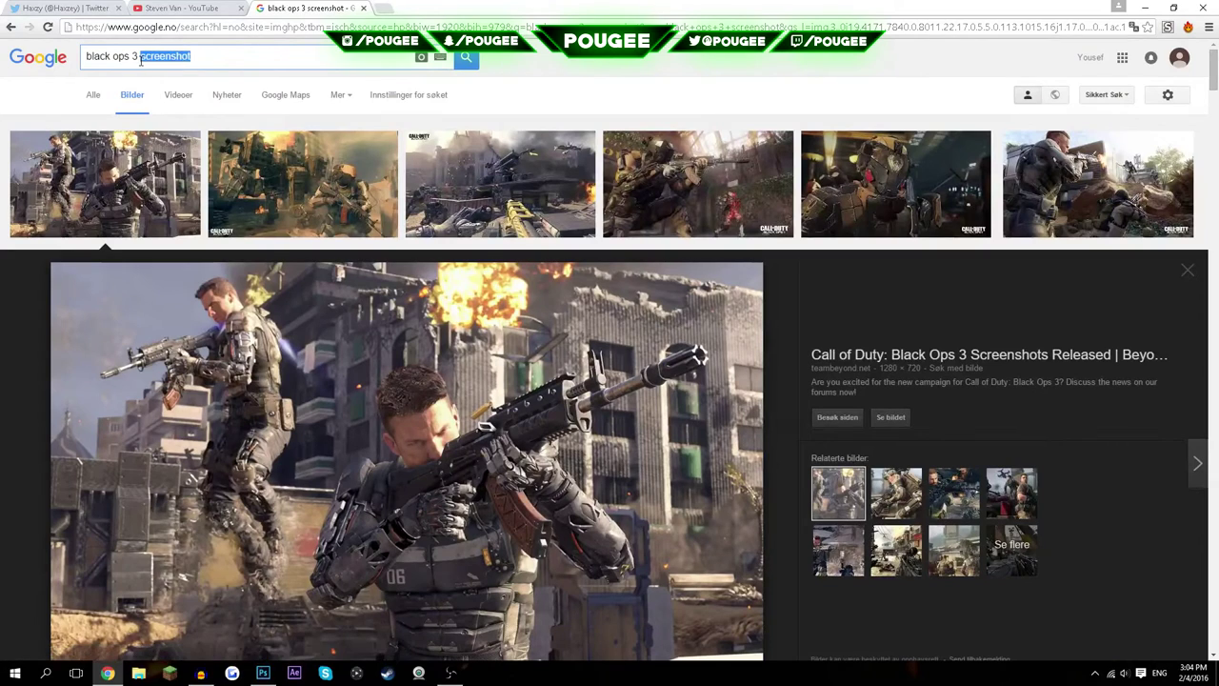
text(we)
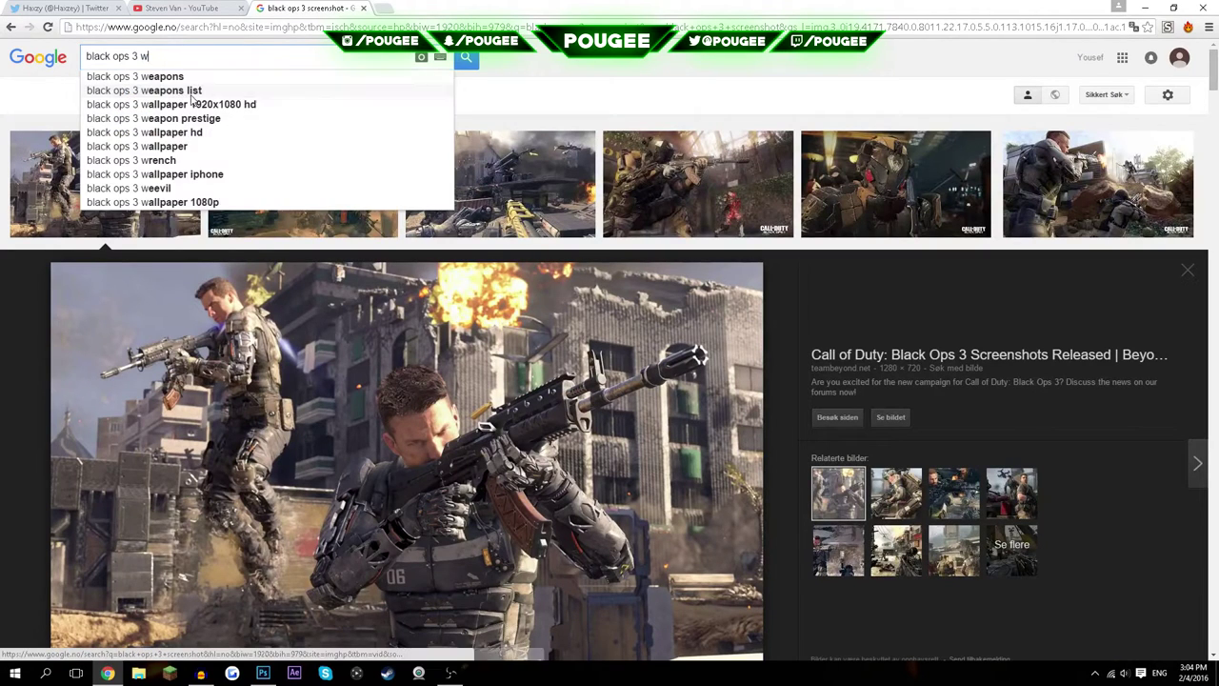
key(BackSpace)
key(BackSpace)
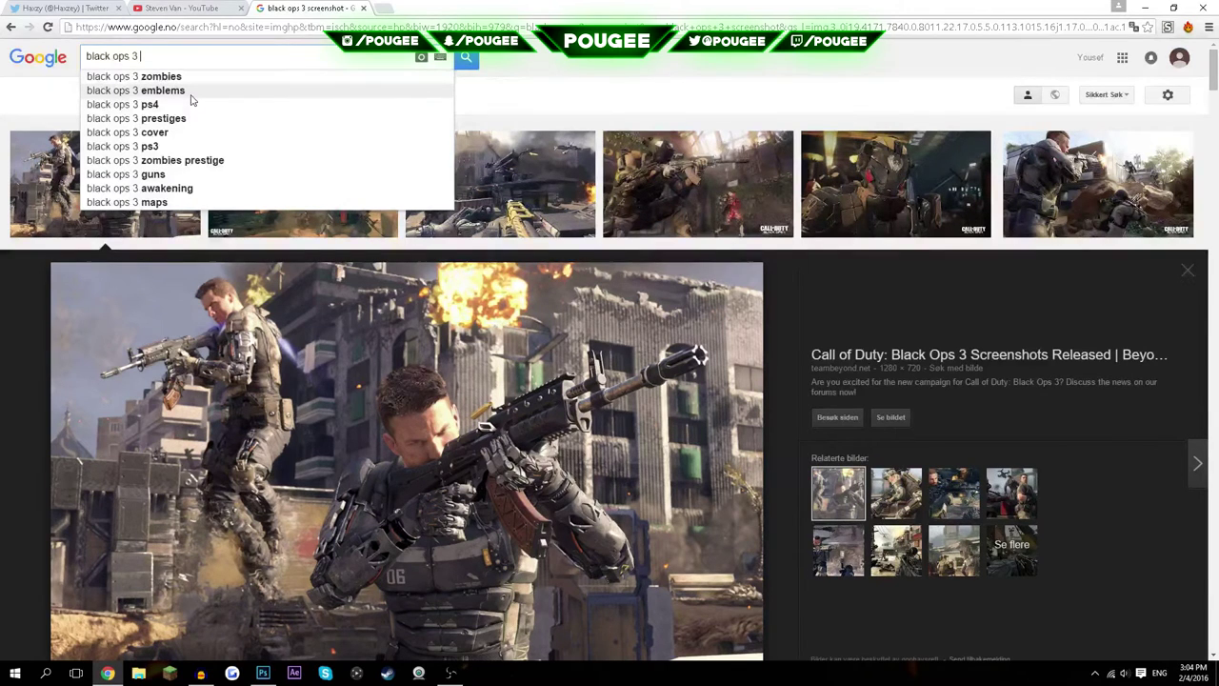
text(vewsp)
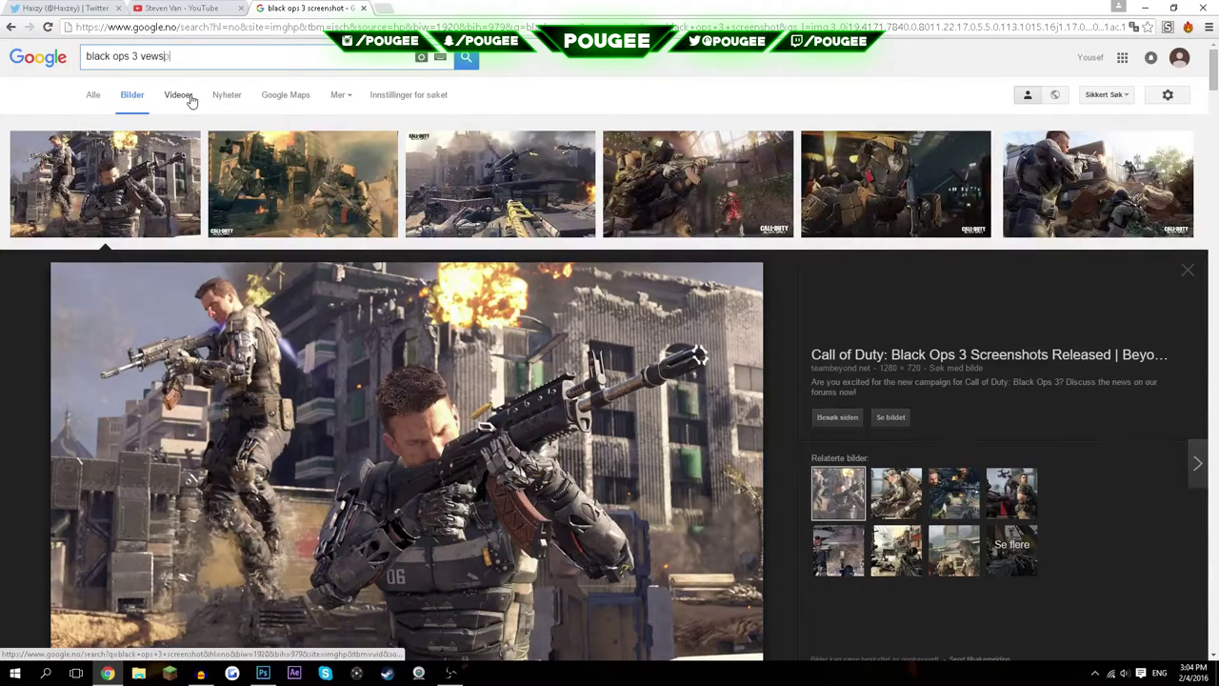
key(BackSpace)
key(BackSpace)
key(BackSpace)
text(esper png)
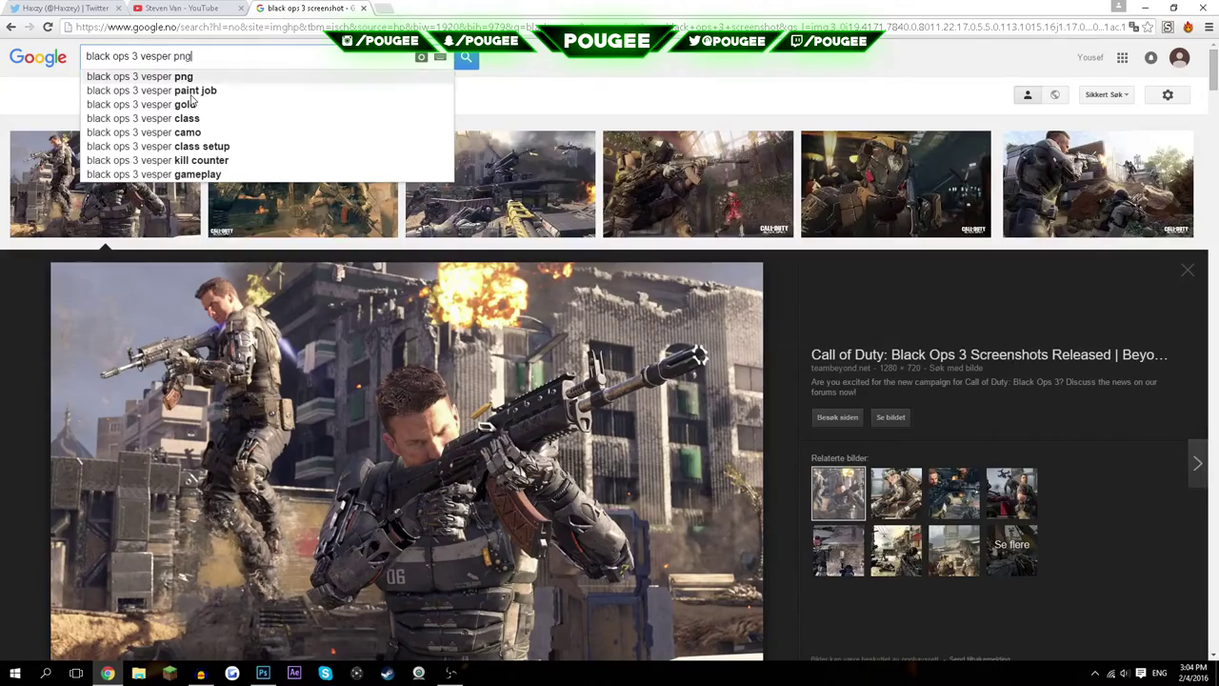
key(Return)
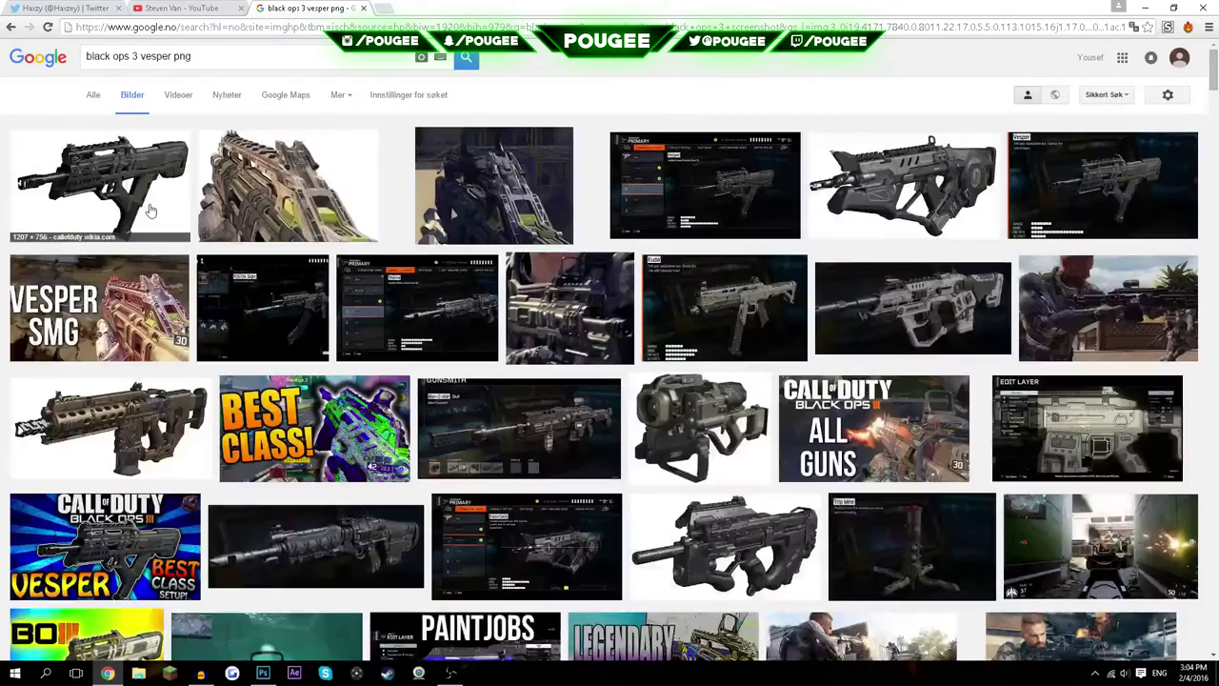
- Copy the Weevil gun image from the preview and return to Photoshop
click(329, 206)
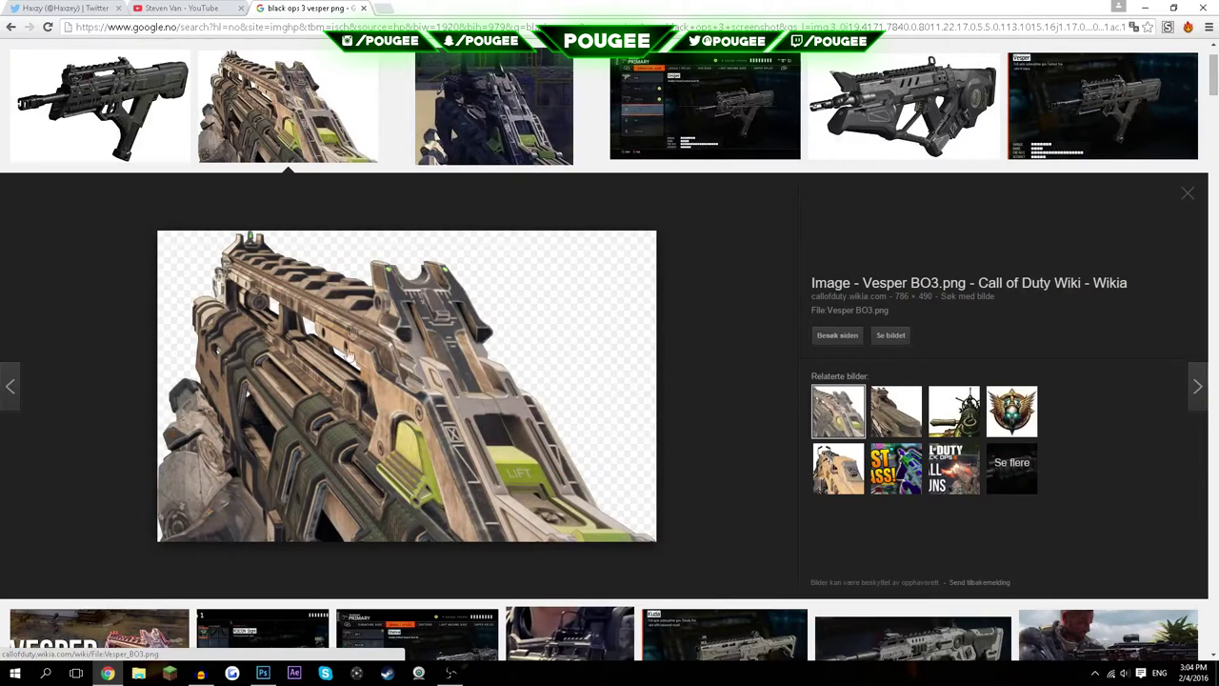
click(895, 411)
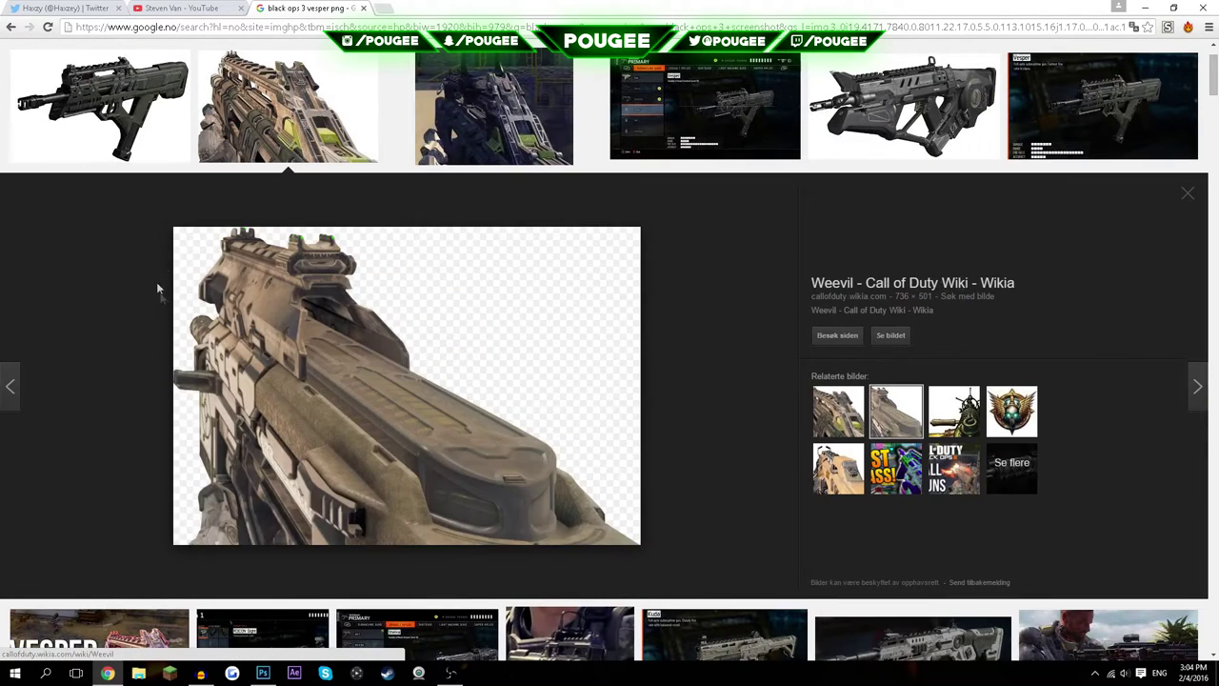
right_click(284, 337)
click(345, 456)
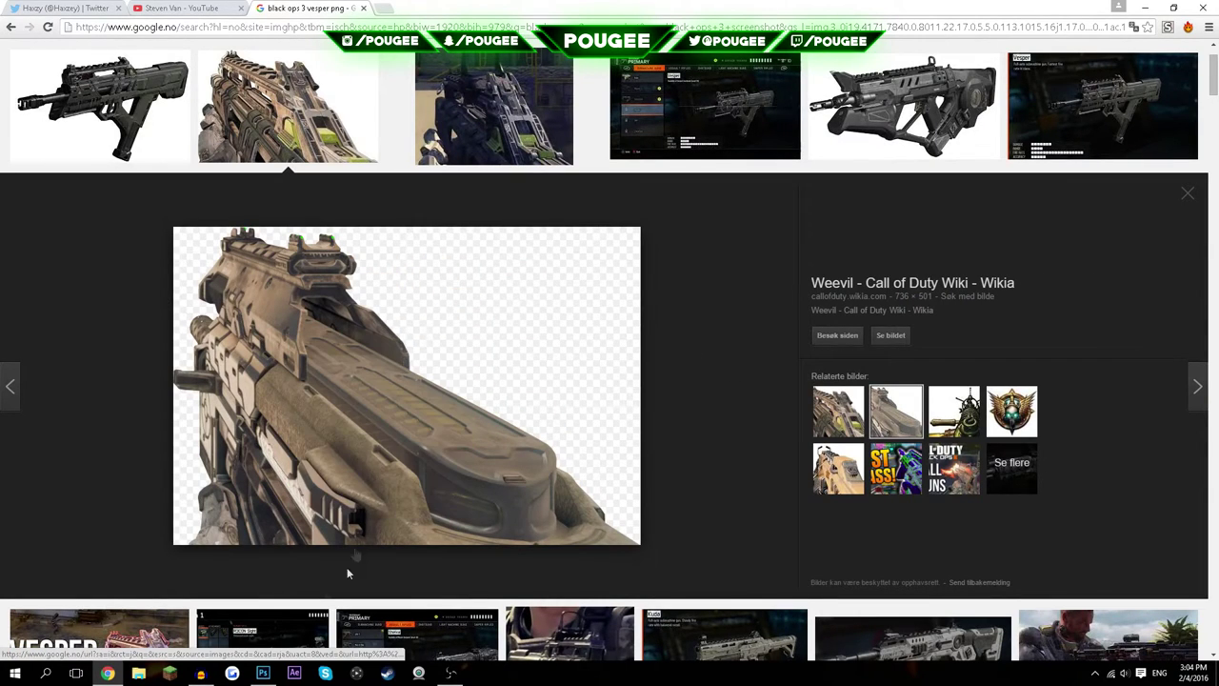
click(271, 675)
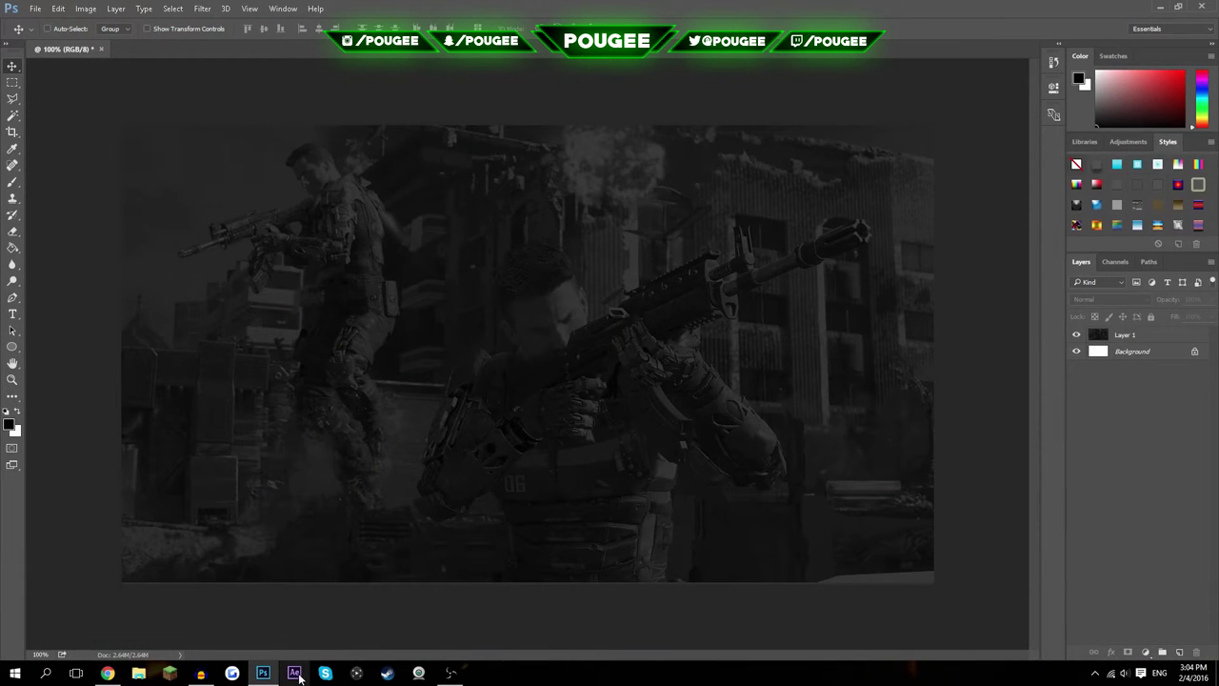
- Dismiss the no-layer-selected errors and make Layer 1 the active layer
click(448, 355)
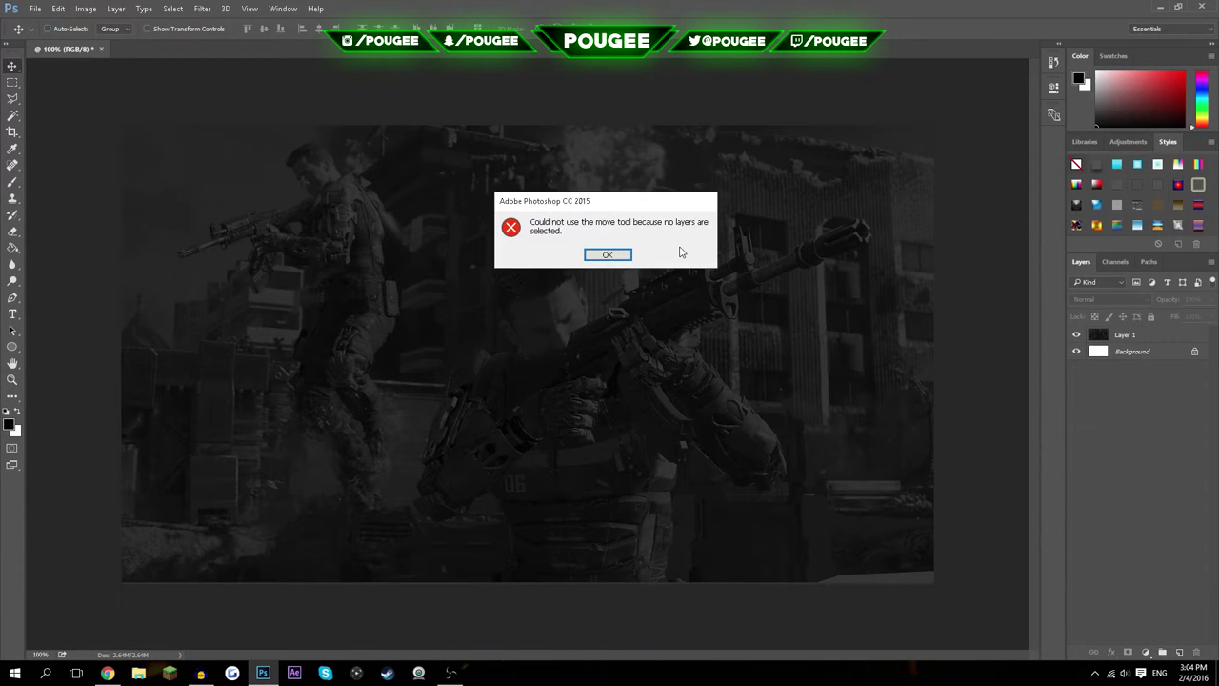
click(608, 258)
click(814, 443)
click(626, 261)
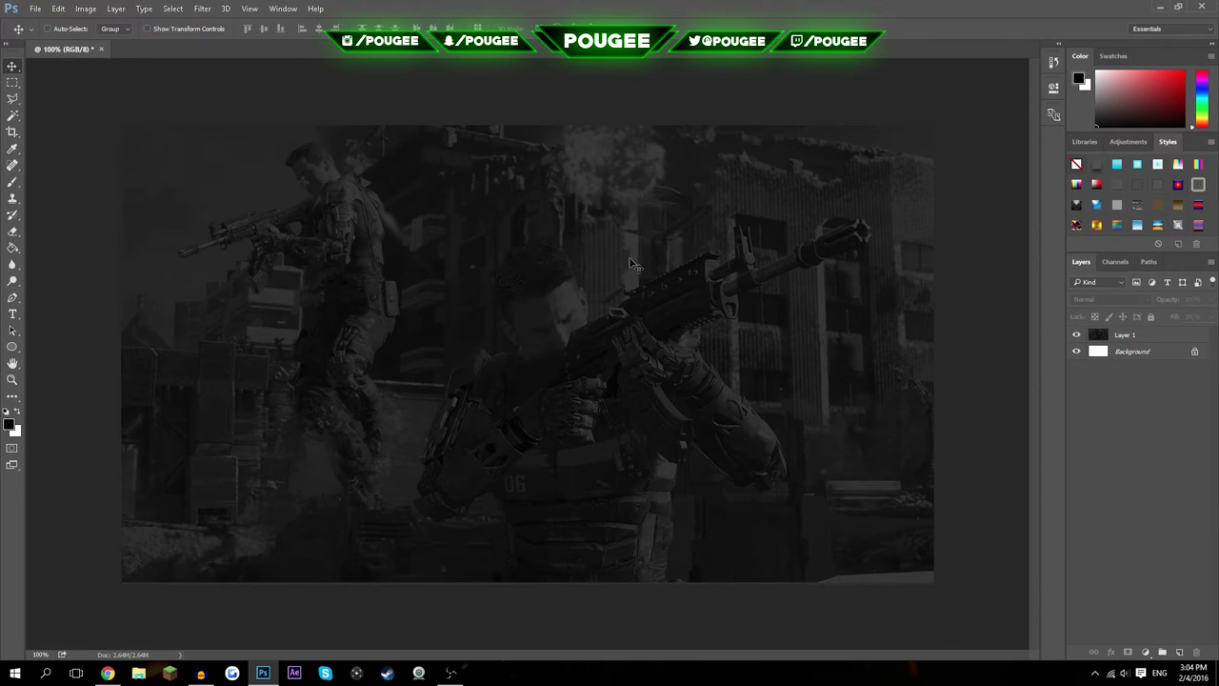
click(1114, 334)
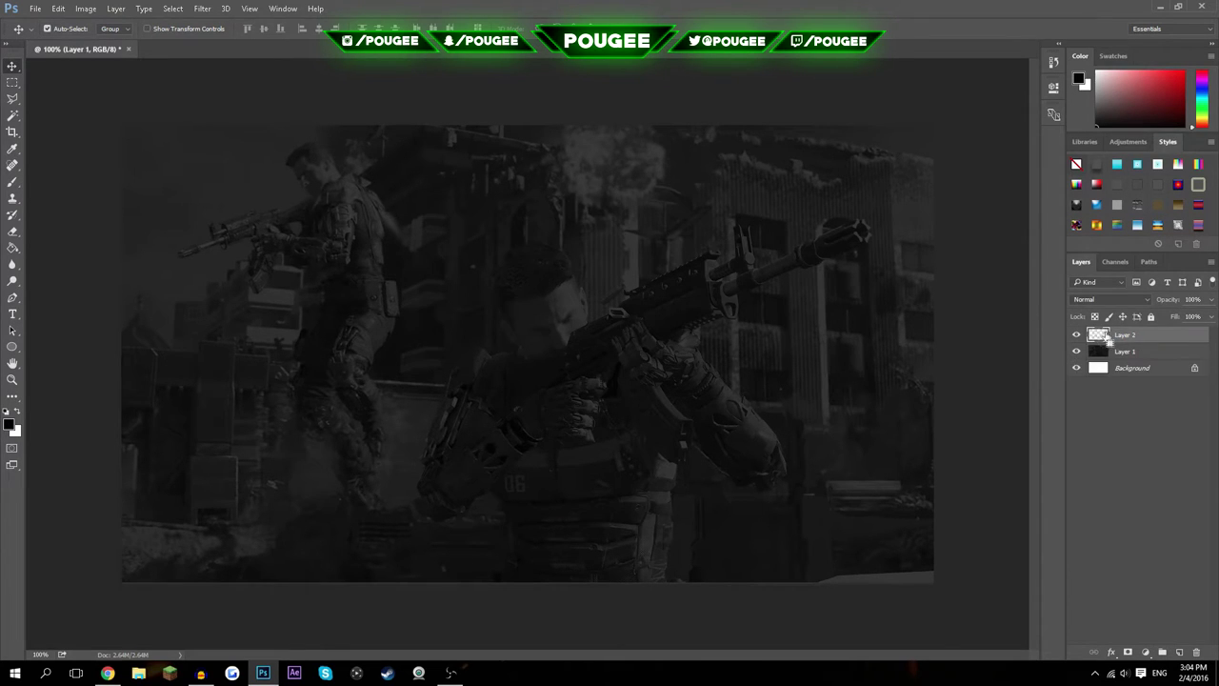
- Paste the Weevil gun and delete its black background with the Magic Wand
key(ctrl+v)
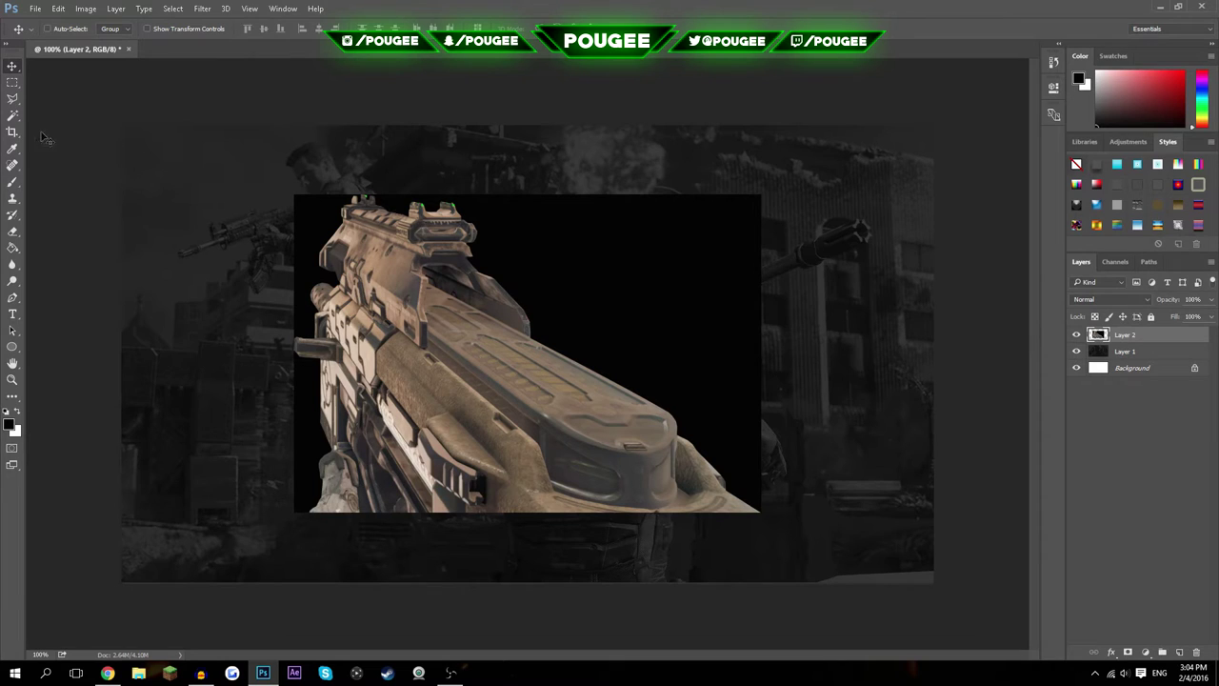
click(12, 115)
click(602, 282)
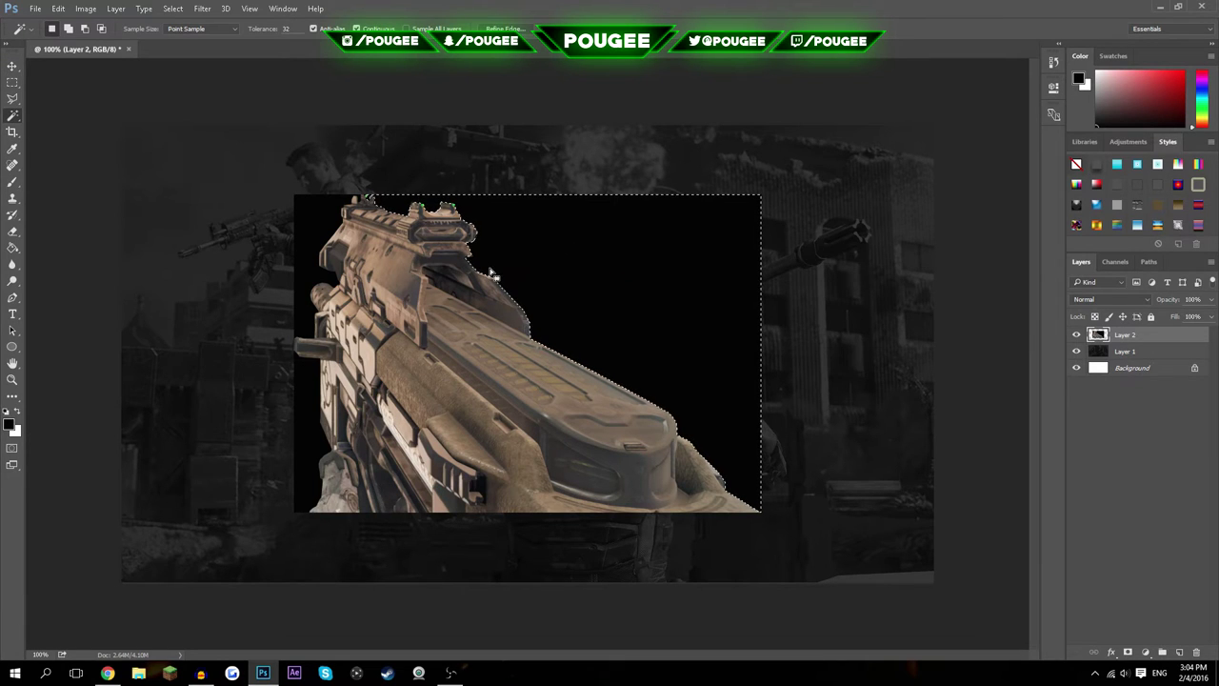
key(Delete)
key(ctrl+d)
key(Delete)
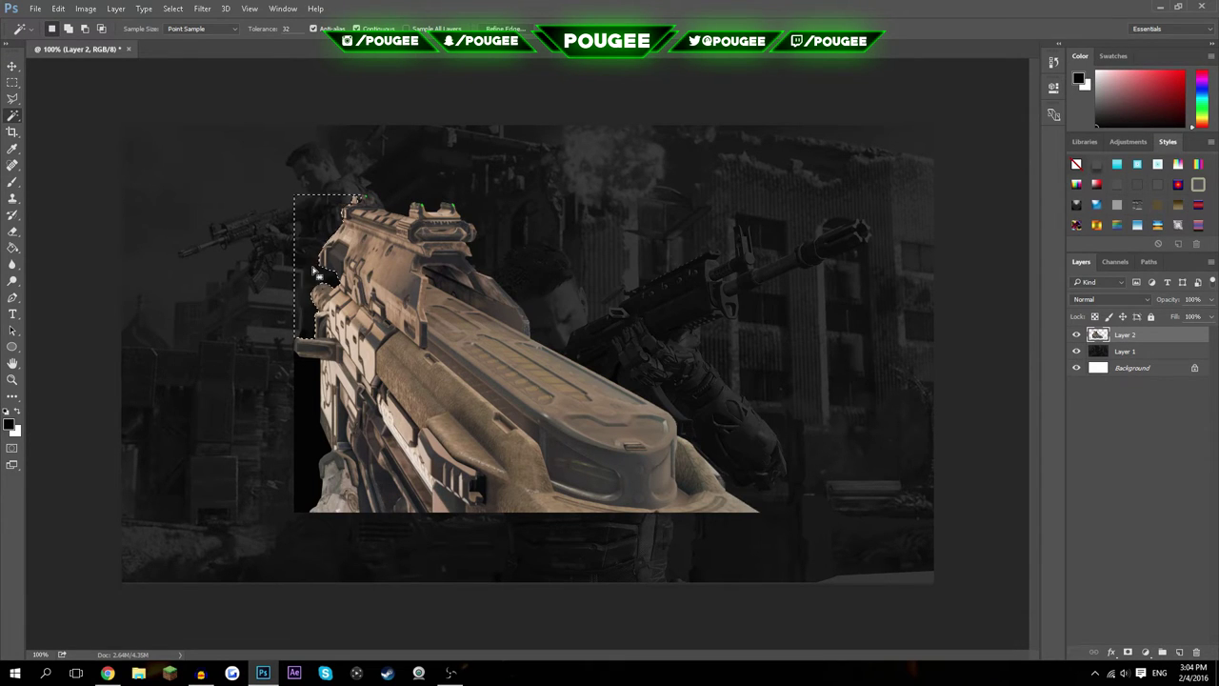
click(307, 424)
key(Delete)
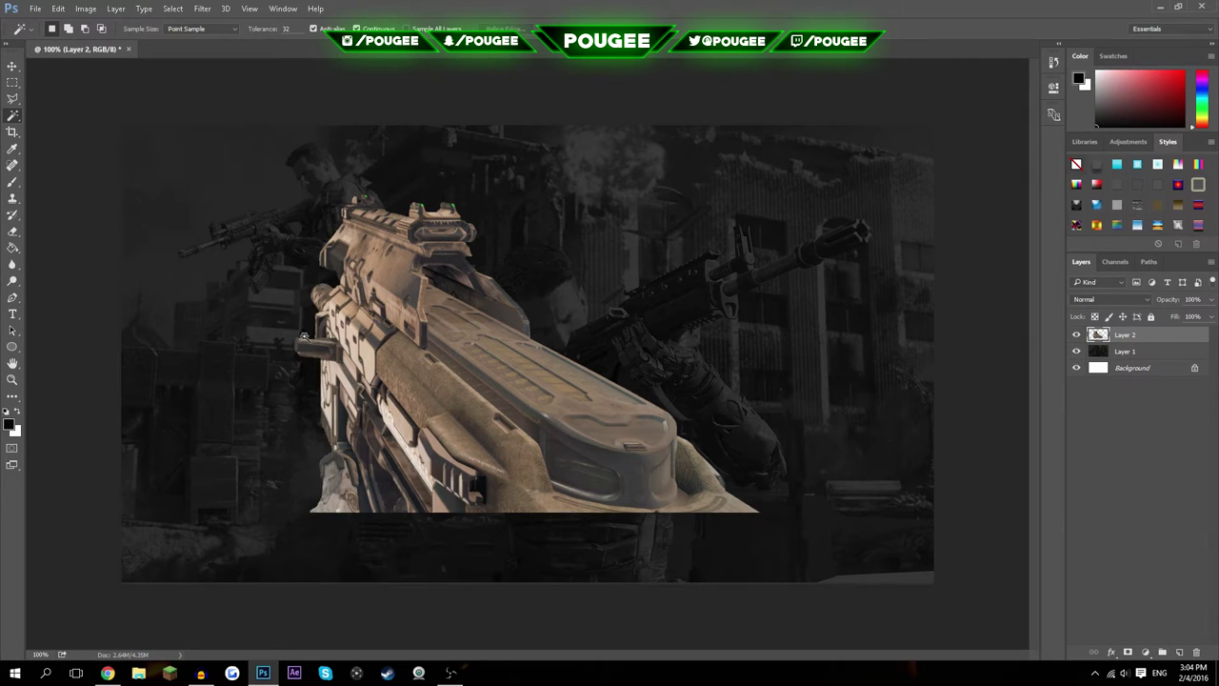
click(297, 335)
- Drag the gun to the lower right and rotate it about 3° clockwise
click(13, 65)
drag(443, 345, 611, 406)
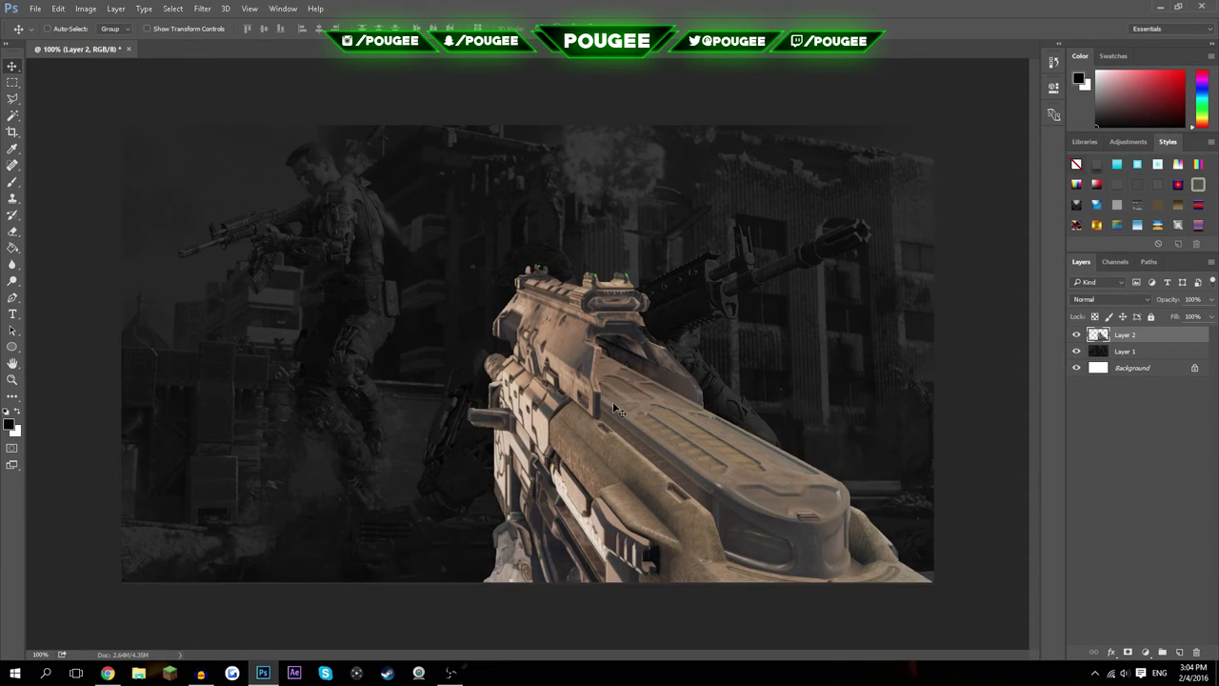
key(ctrl+t)
drag(543, 386, 585, 386)
drag(744, 228, 757, 263)
drag(716, 324, 741, 344)
key(Return)
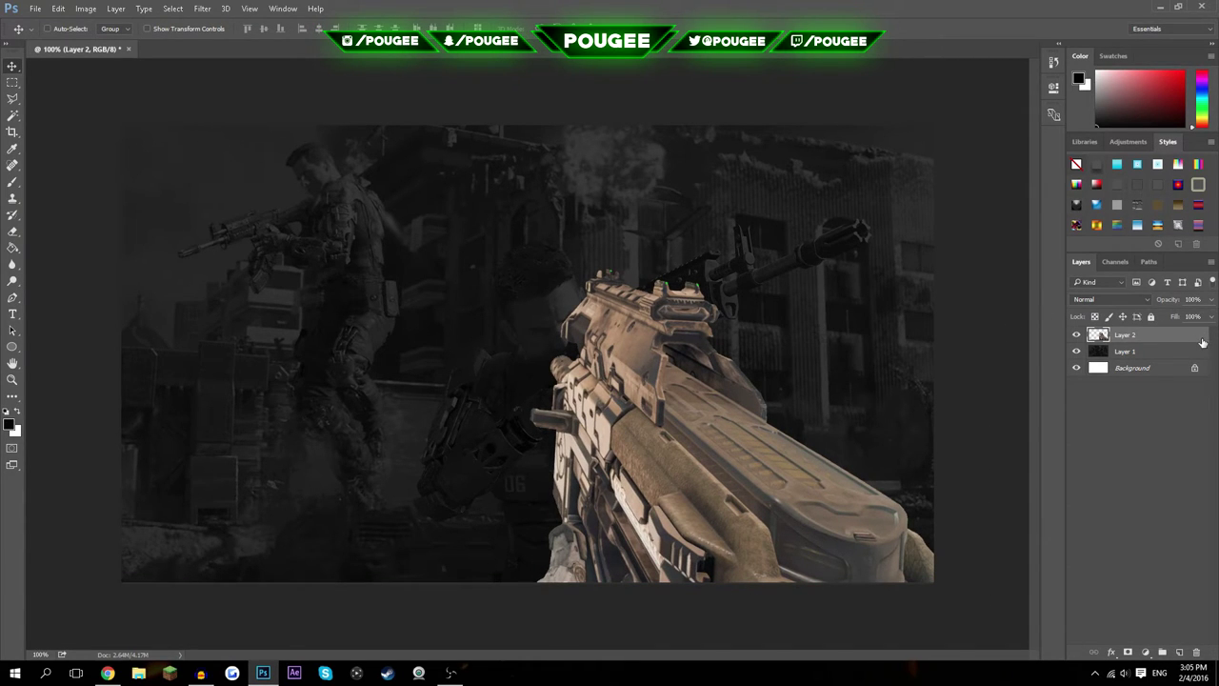
- Darken the gun to Lightness about -20 in Hue/Saturation, leaving Saturation at 0
key(ctrl+u)
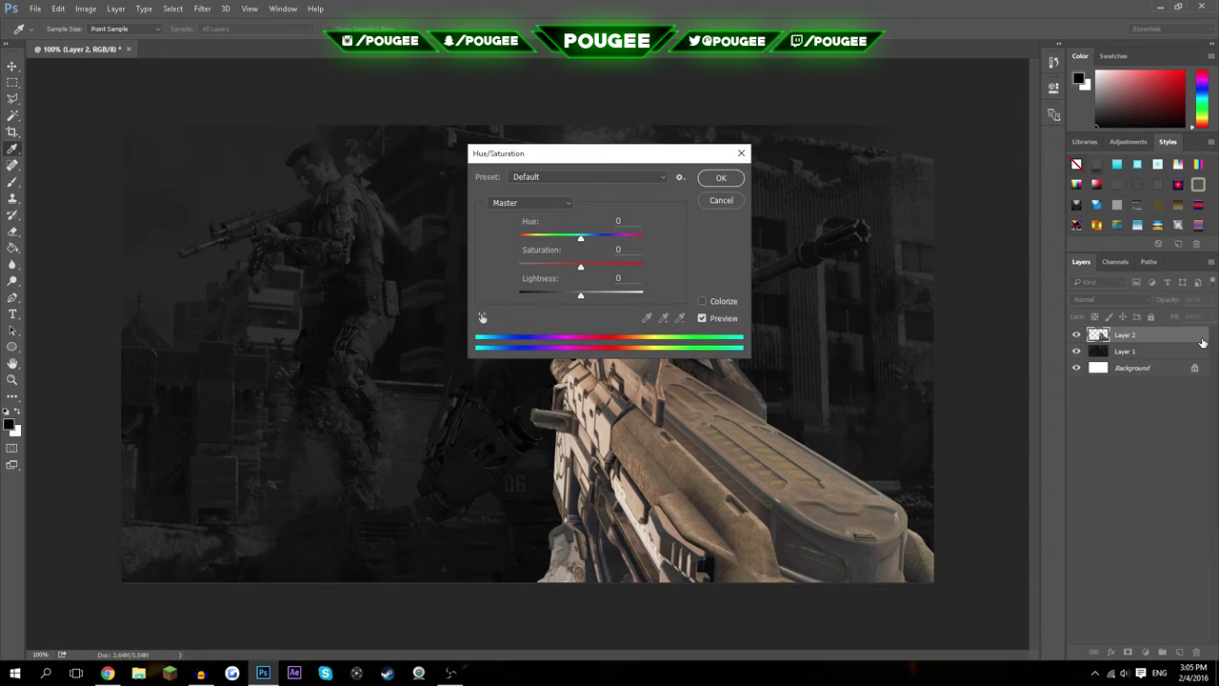
drag(581, 154, 947, 145)
drag(930, 290, 919, 290)
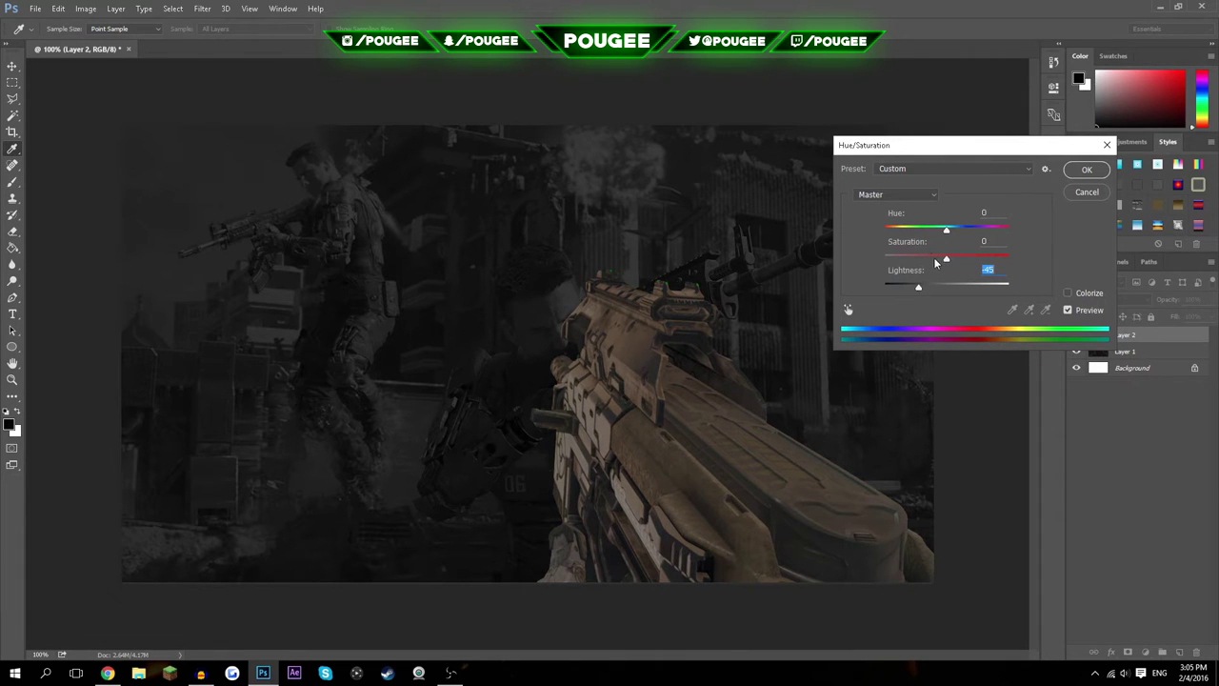
drag(977, 258, 933, 290)
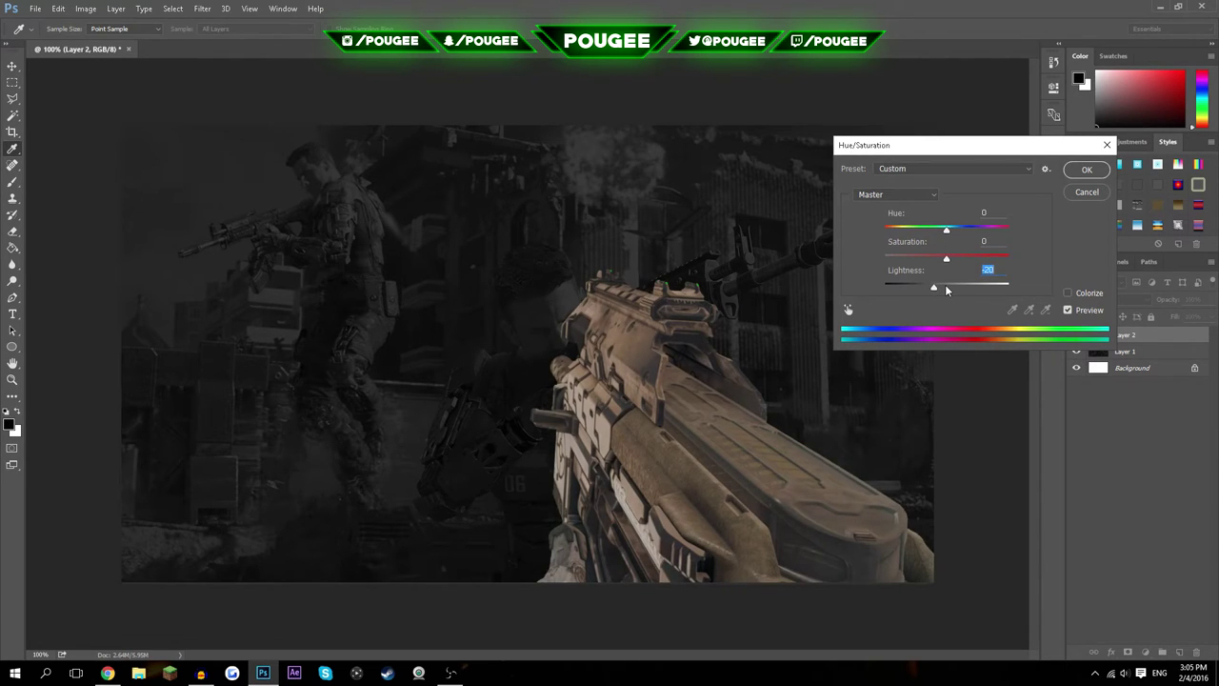
key(Return)
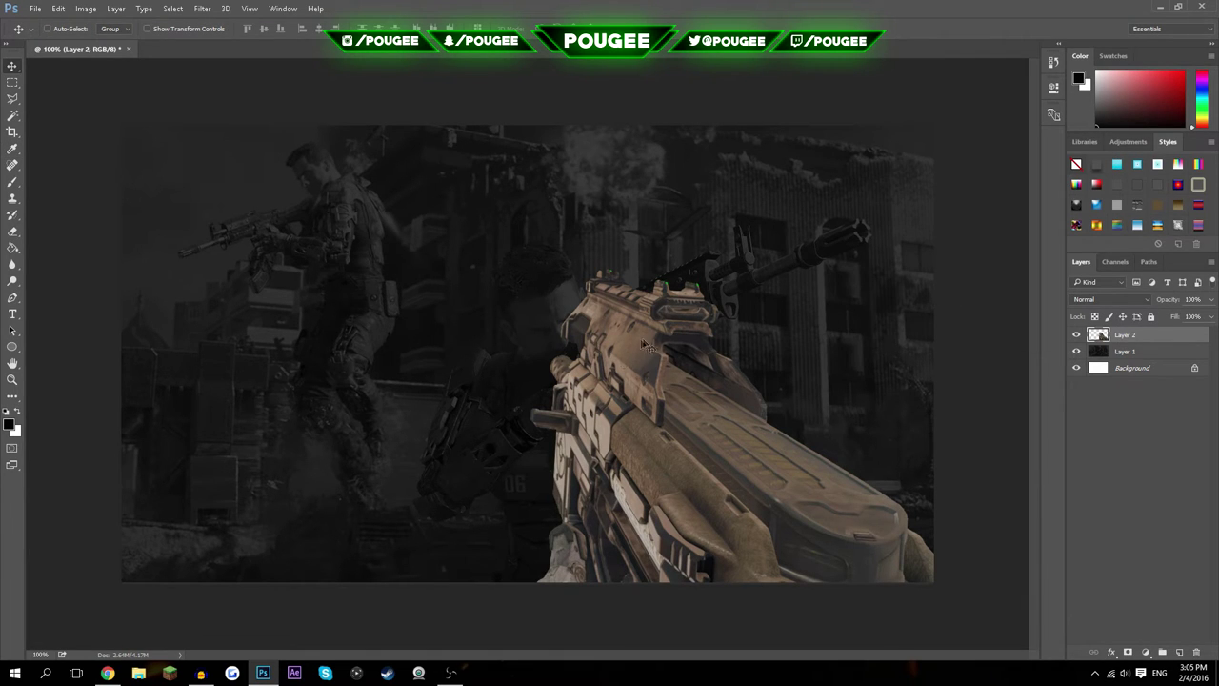
- Give the gun layer a bright green Screen-mode Inner Glow, size about 23 px
double_click(1199, 337)
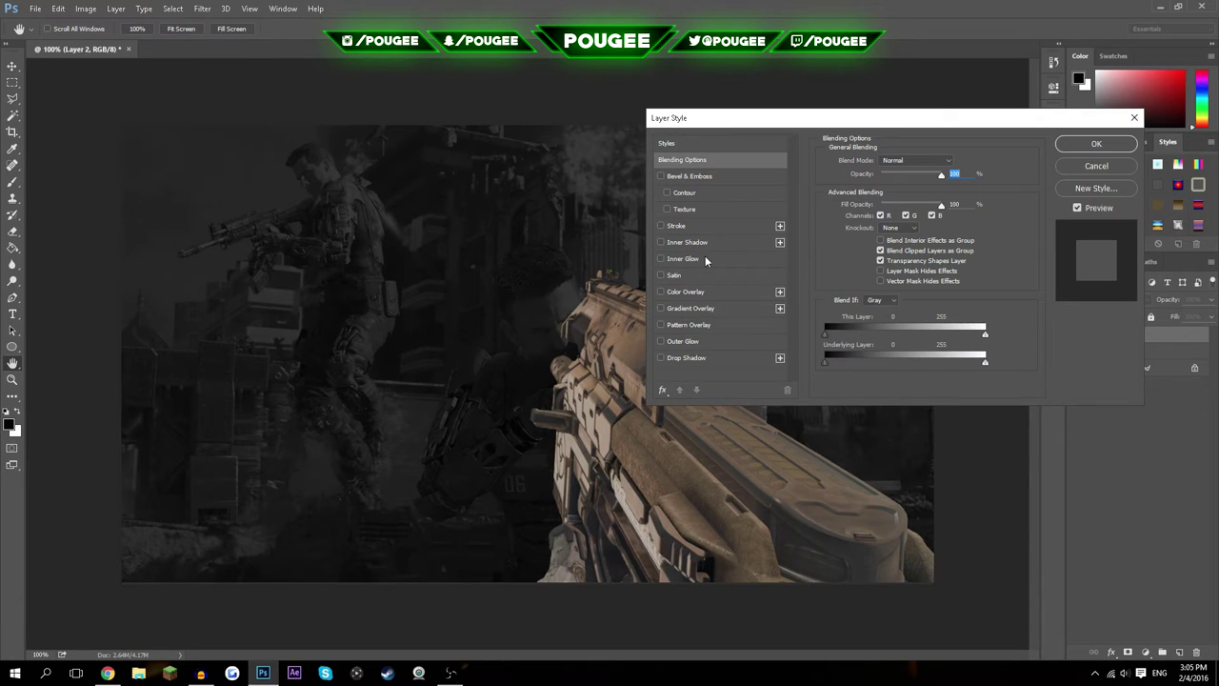
click(702, 257)
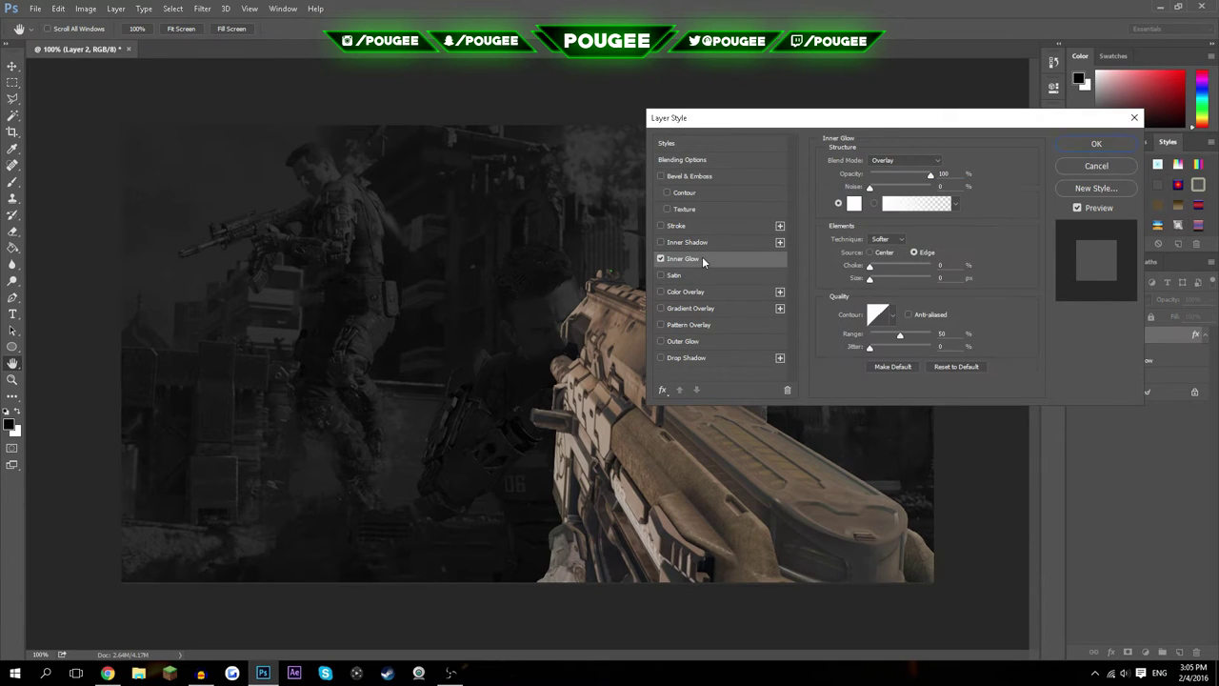
click(900, 160)
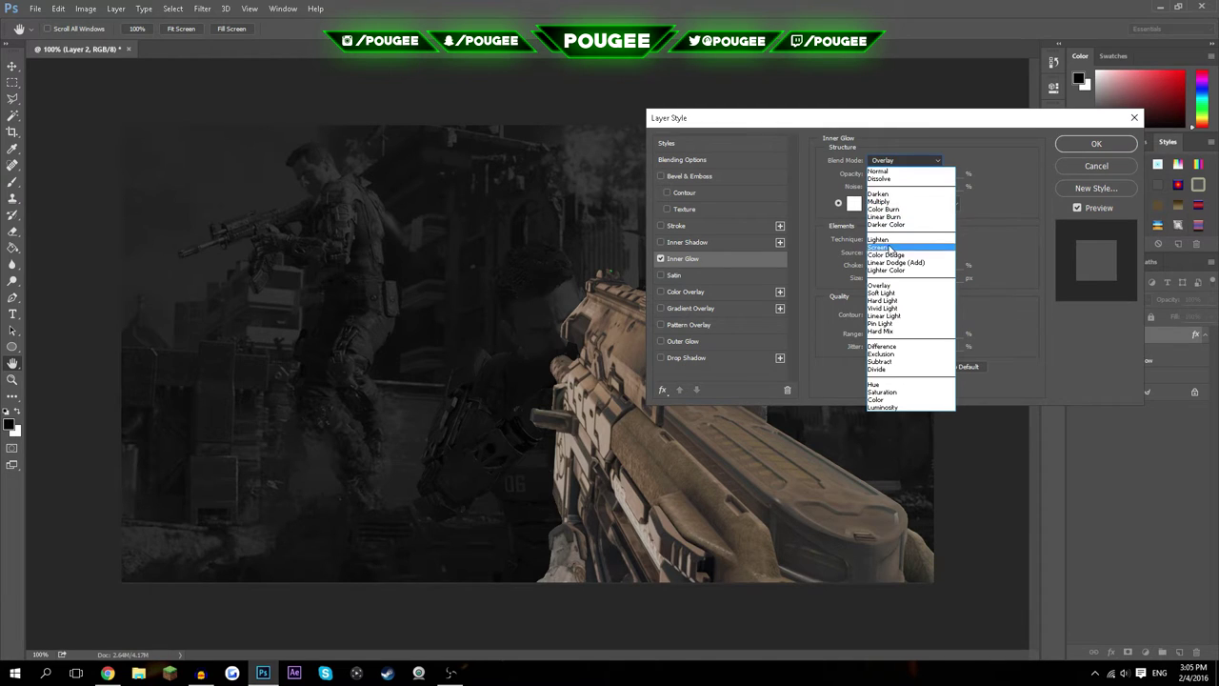
click(884, 247)
click(853, 203)
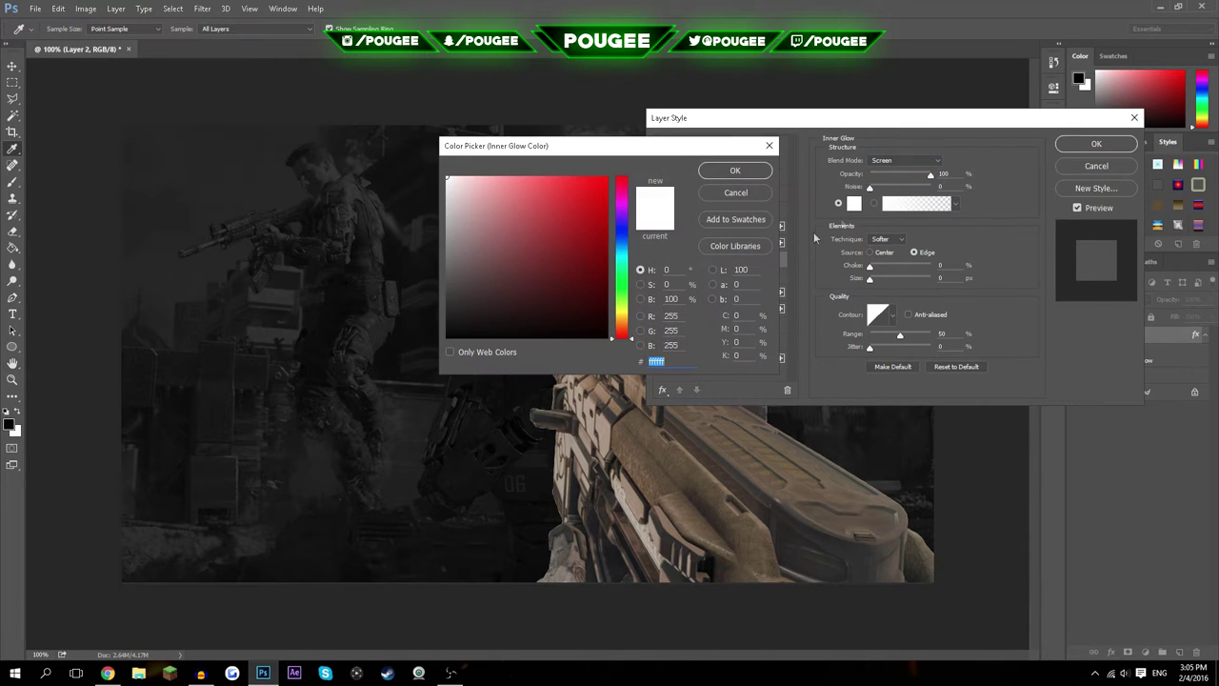
click(623, 283)
click(735, 169)
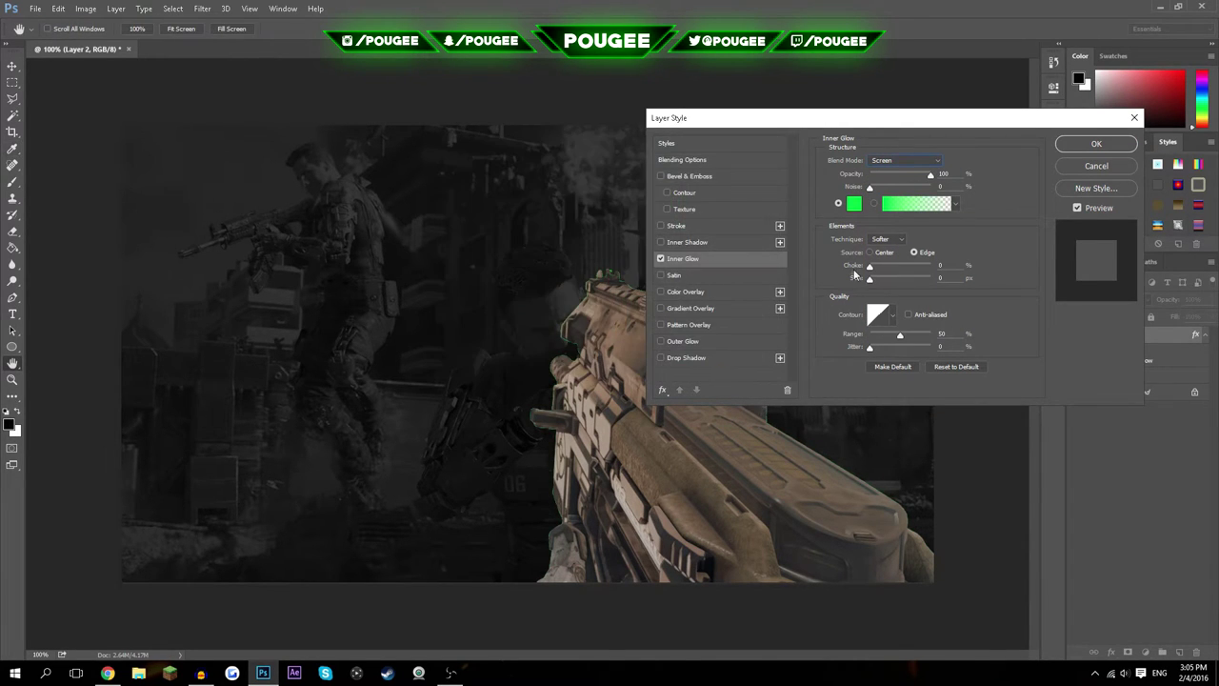
drag(869, 278, 878, 277)
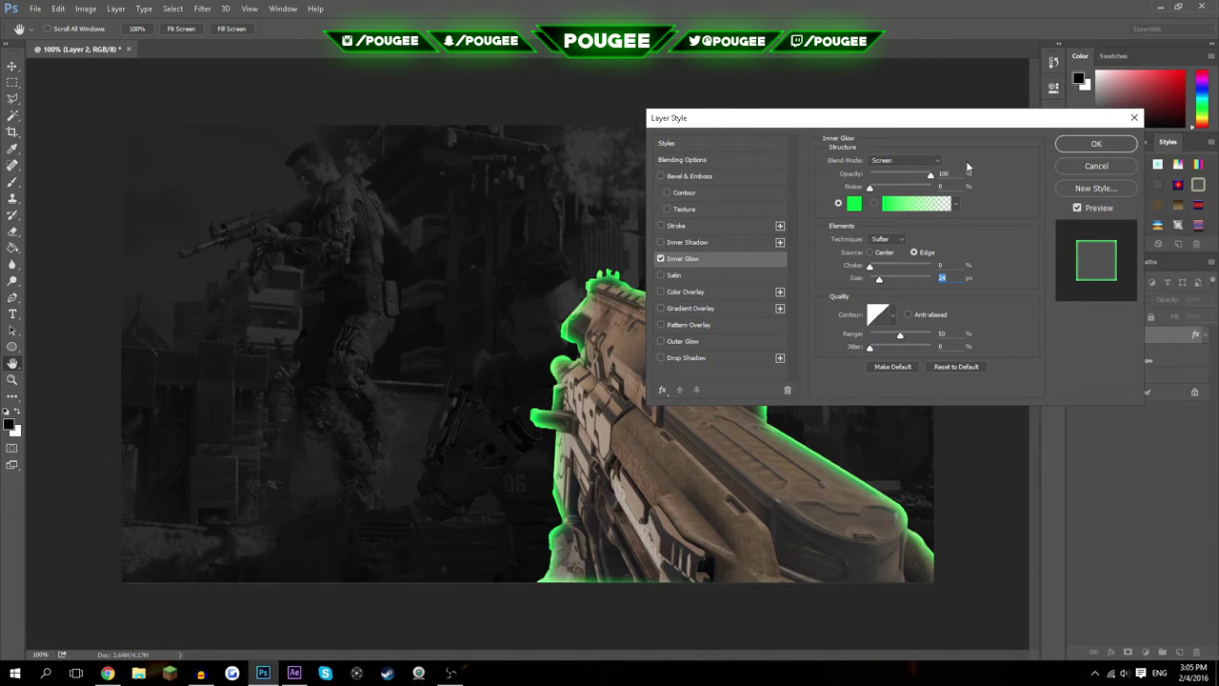
click(911, 162)
click(907, 162)
- Add a dark green Outer Glow (007c17, size 65) and apply the layer style
click(681, 342)
click(853, 204)
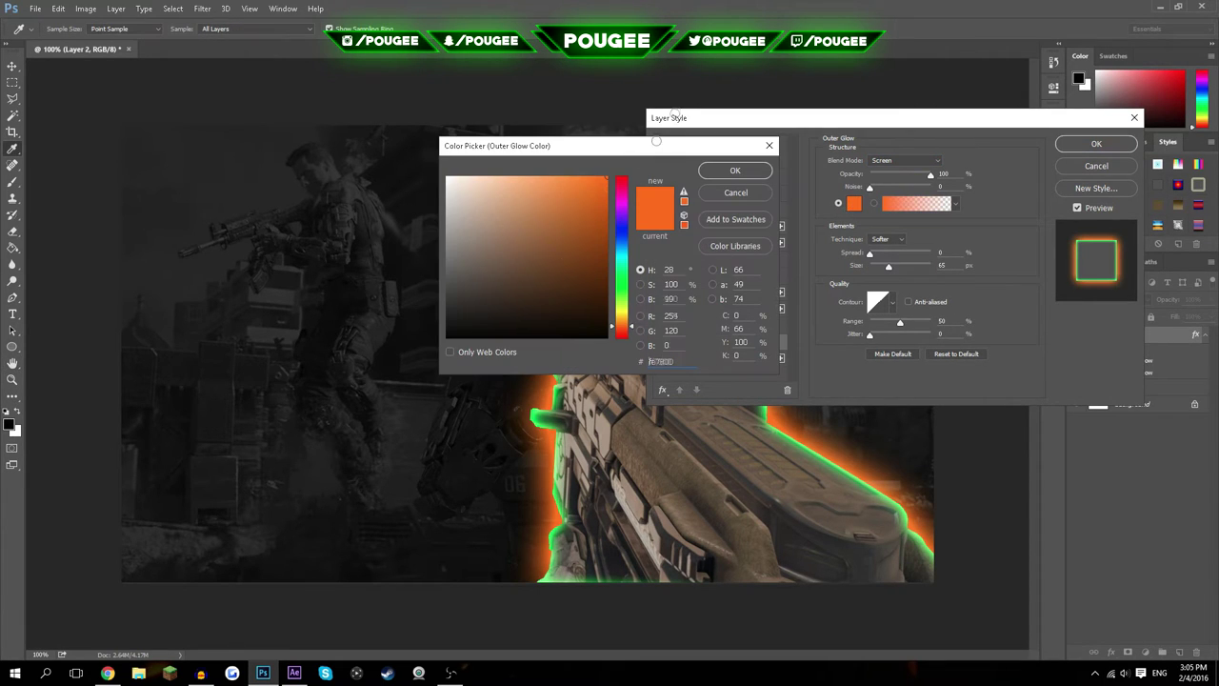
click(620, 280)
click(607, 259)
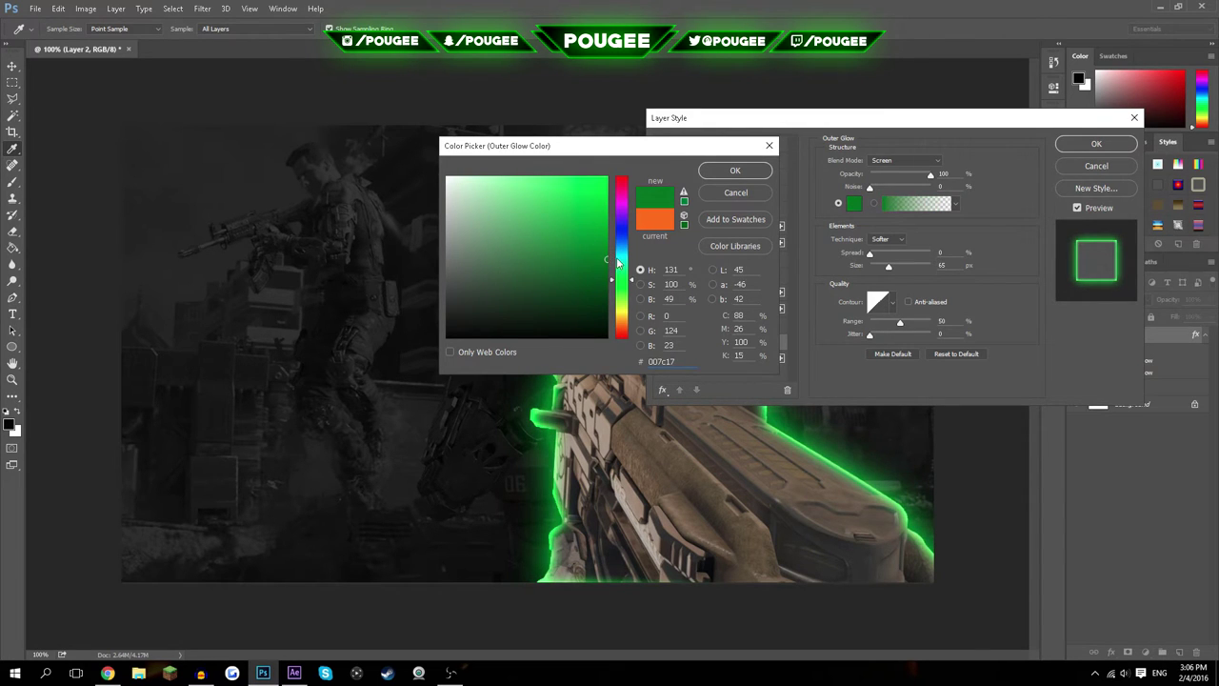
key(Return)
key(Return)
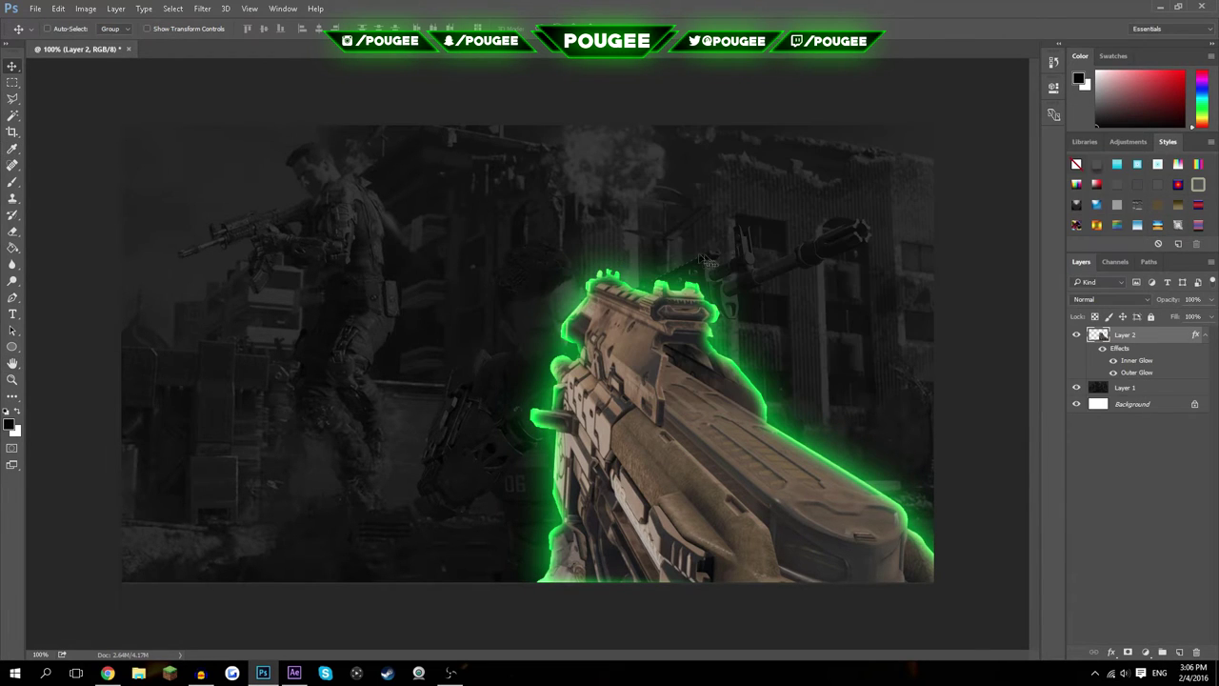
click(1202, 336)
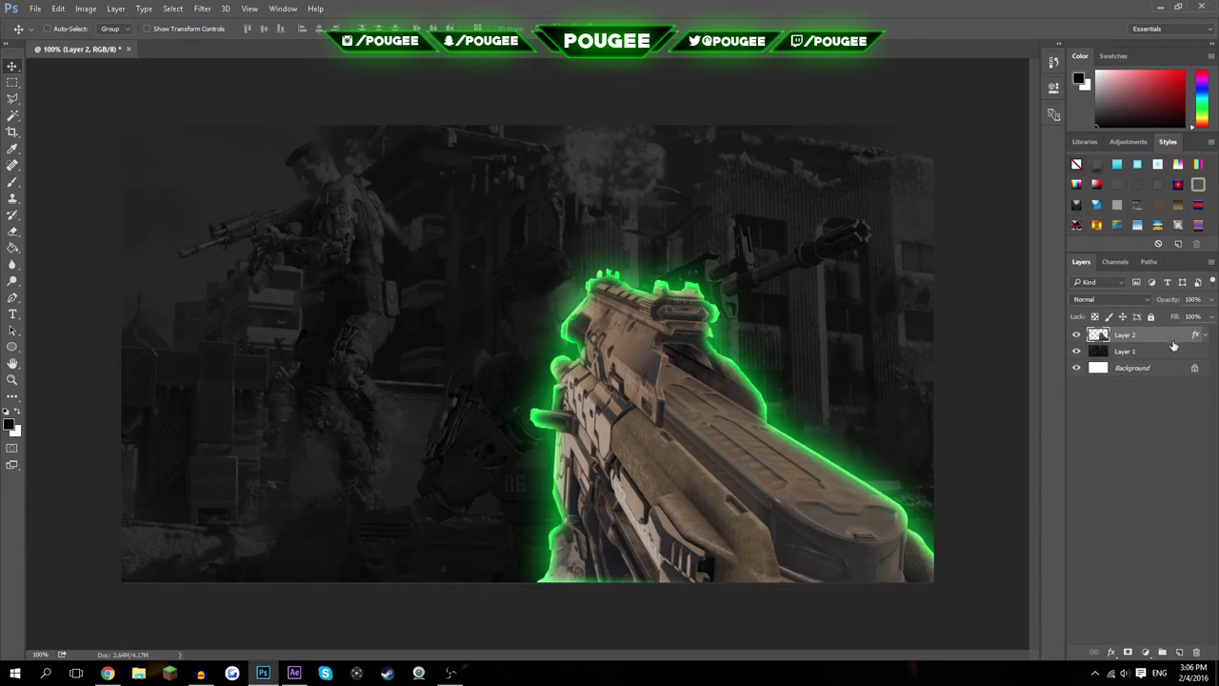
- Add a new empty Layer 3 above the gun and set the foreground colour to bright green (#00d01d)
click(1180, 651)
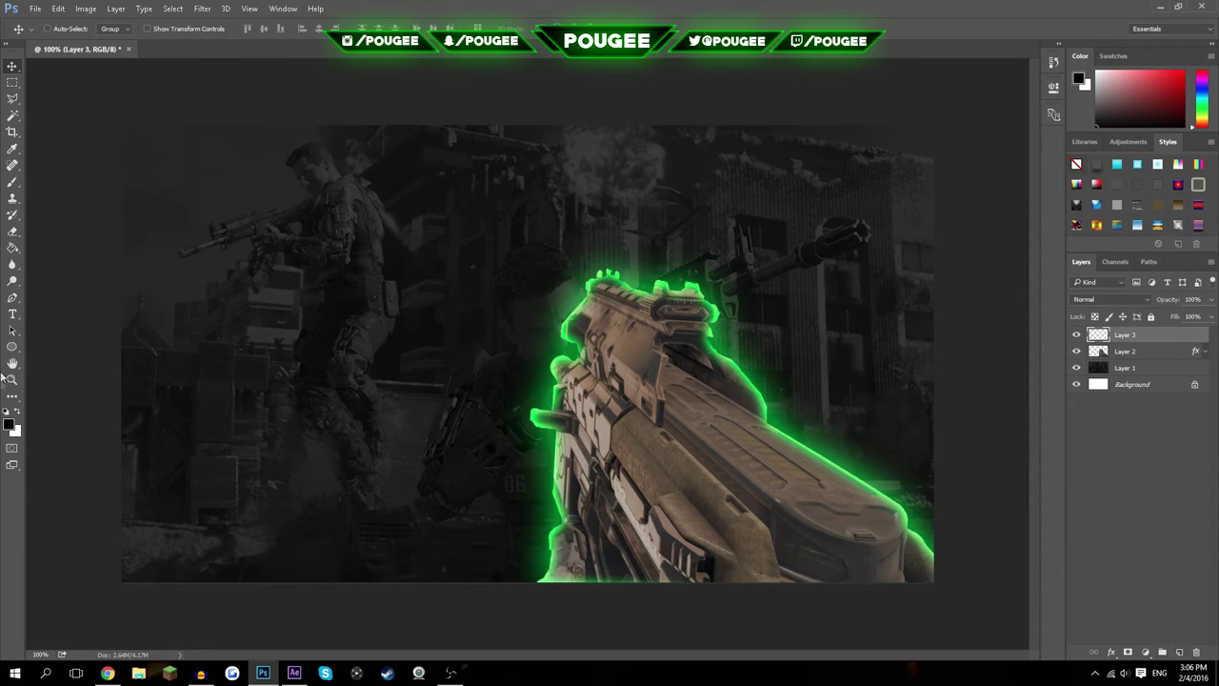
click(8, 427)
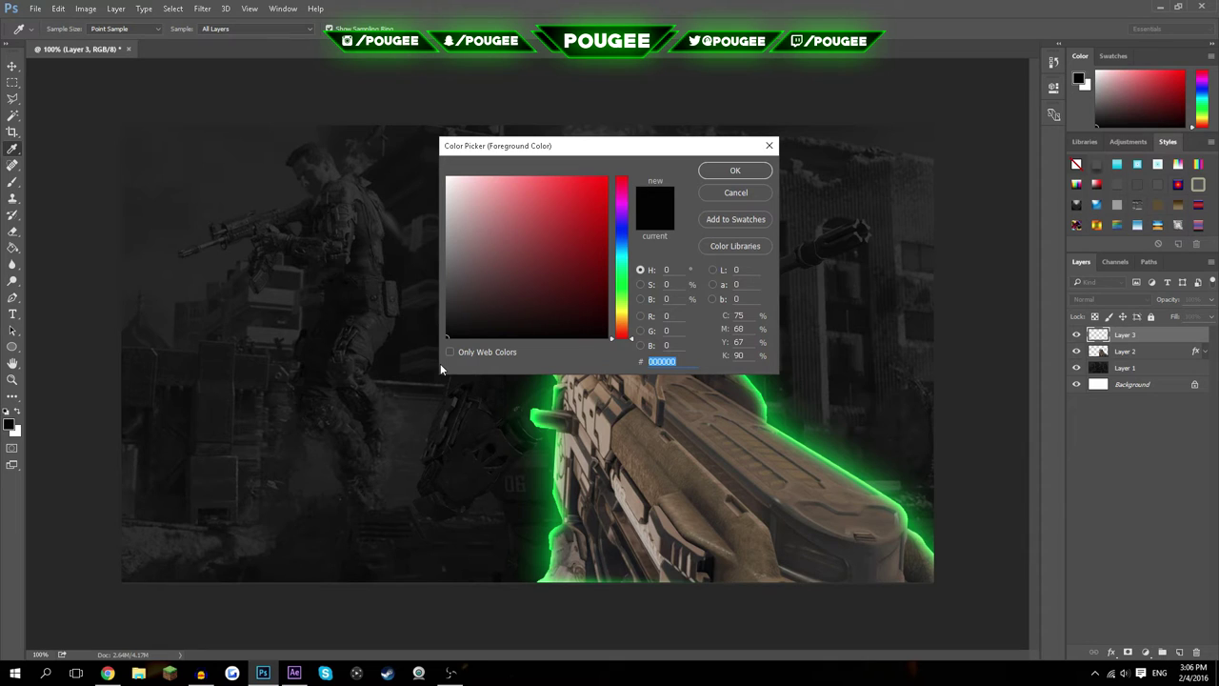
text(ff0000)
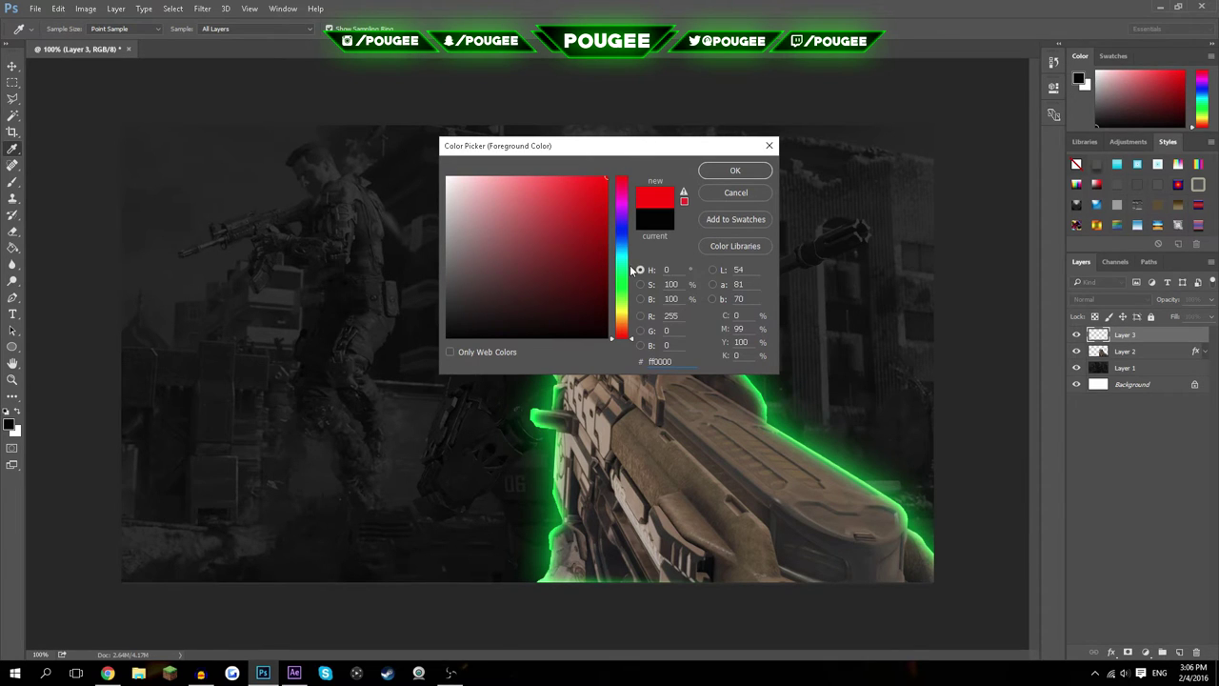
click(625, 278)
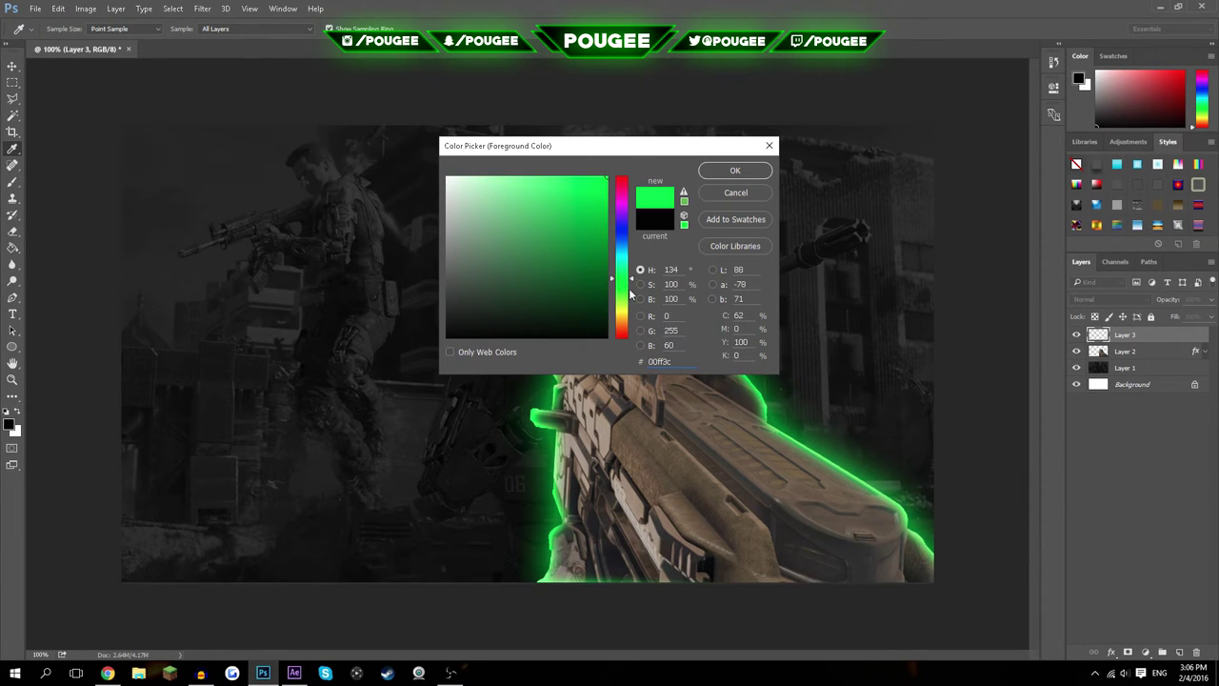
click(606, 197)
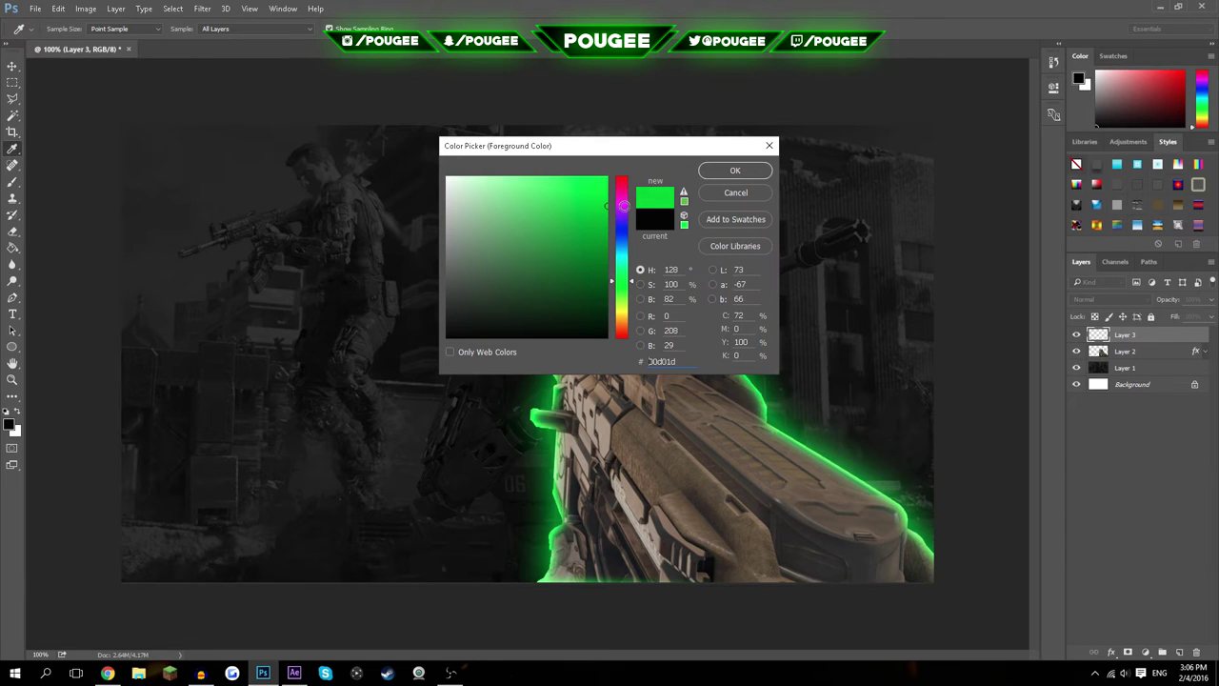
click(734, 172)
key(v)
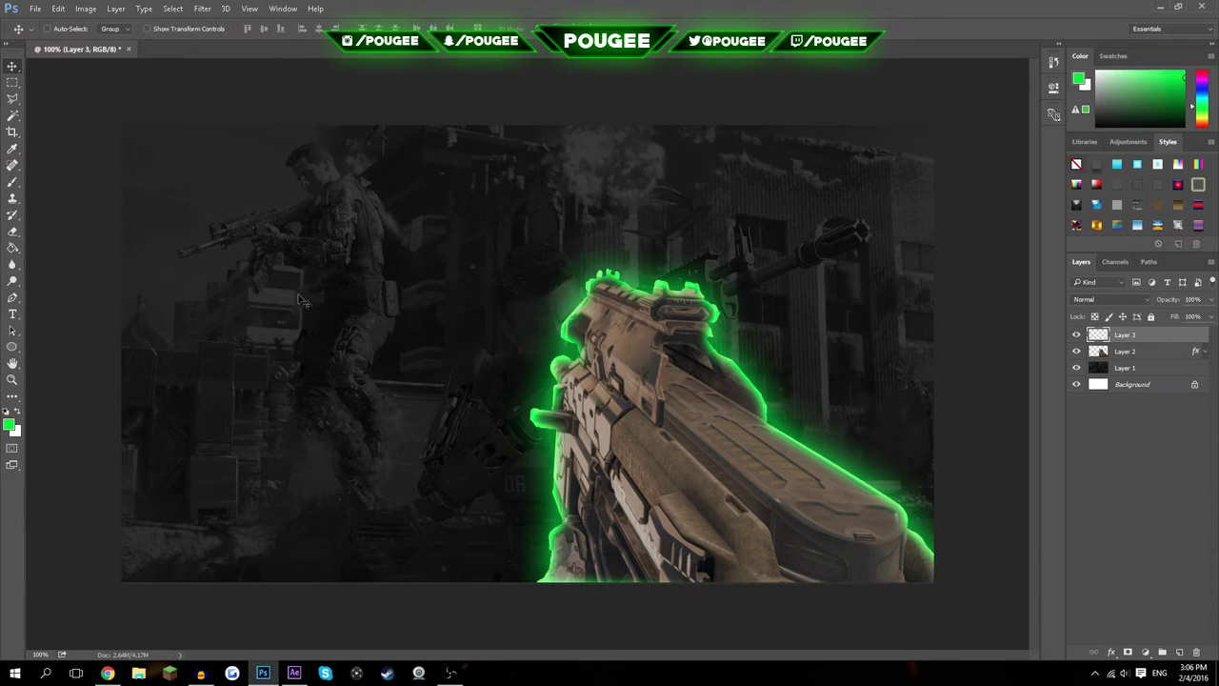
click(12, 183)
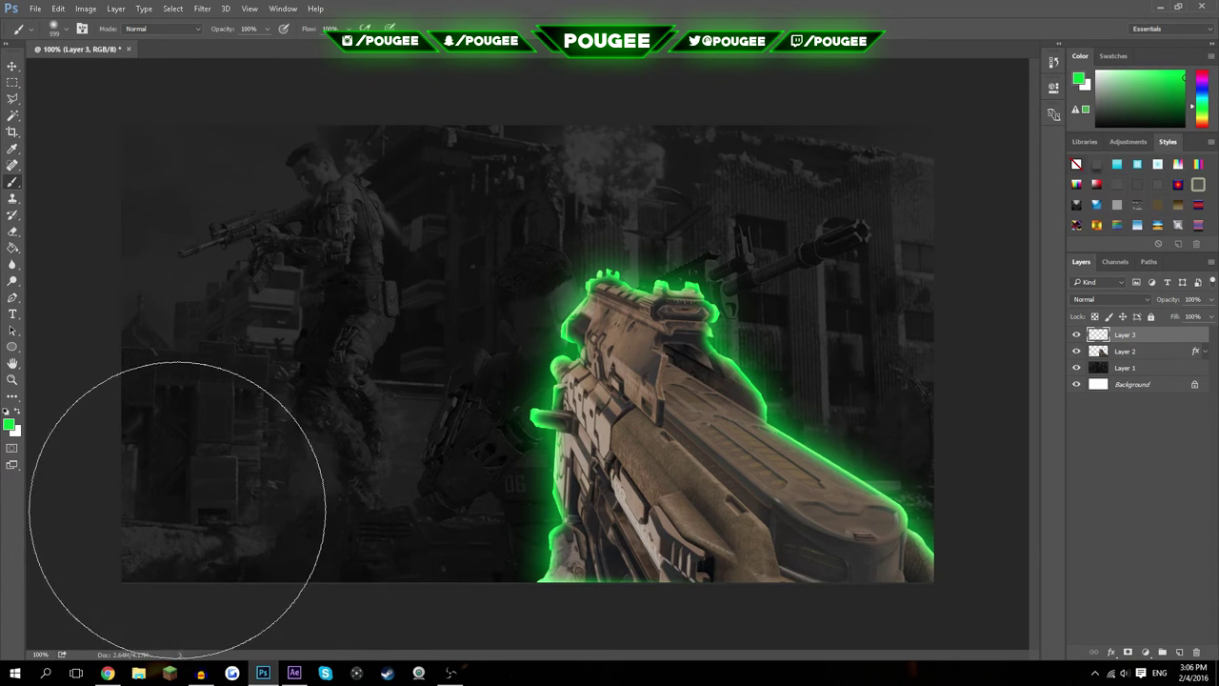
- With a large soft brush, paint green haze along the bottom and down the left edge on Layer 3
scroll(268, 455, down, 3)
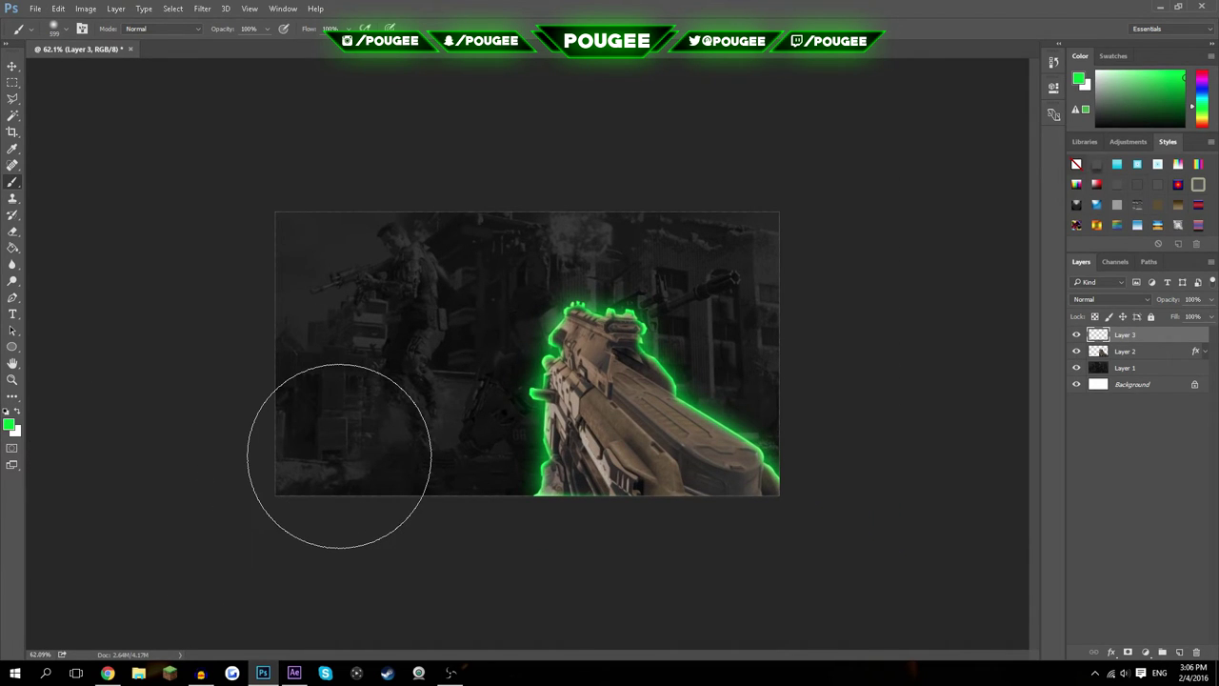
scroll(339, 455, up, 2)
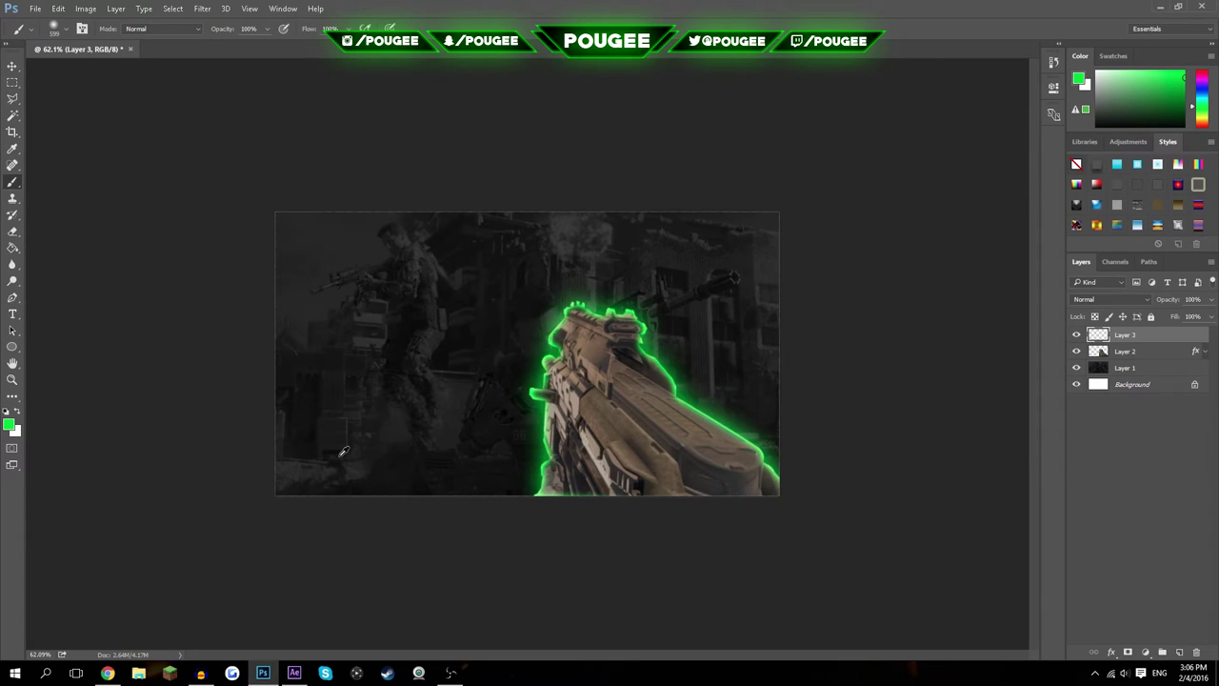
key(alt)
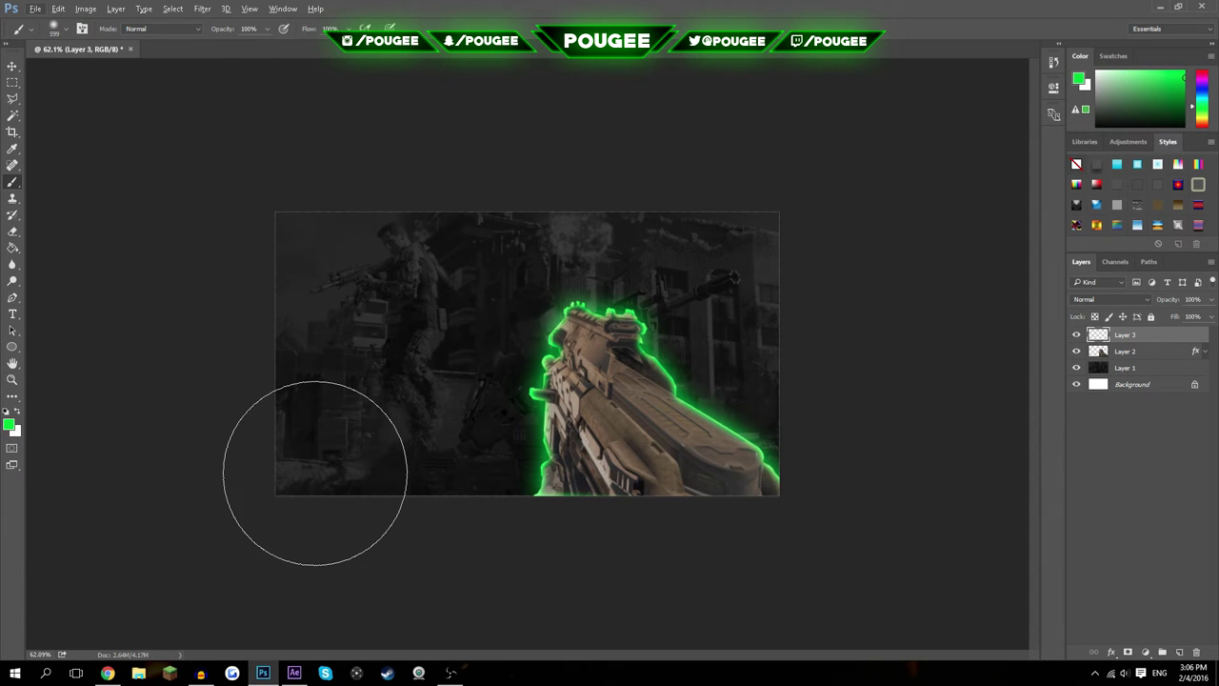
key(alt)
mouse_move(284, 471)
mouse_down()
mouse_move(402, 511)
mouse_move(515, 515)
mouse_move(722, 492)
mouse_move(851, 455)
mouse_up()
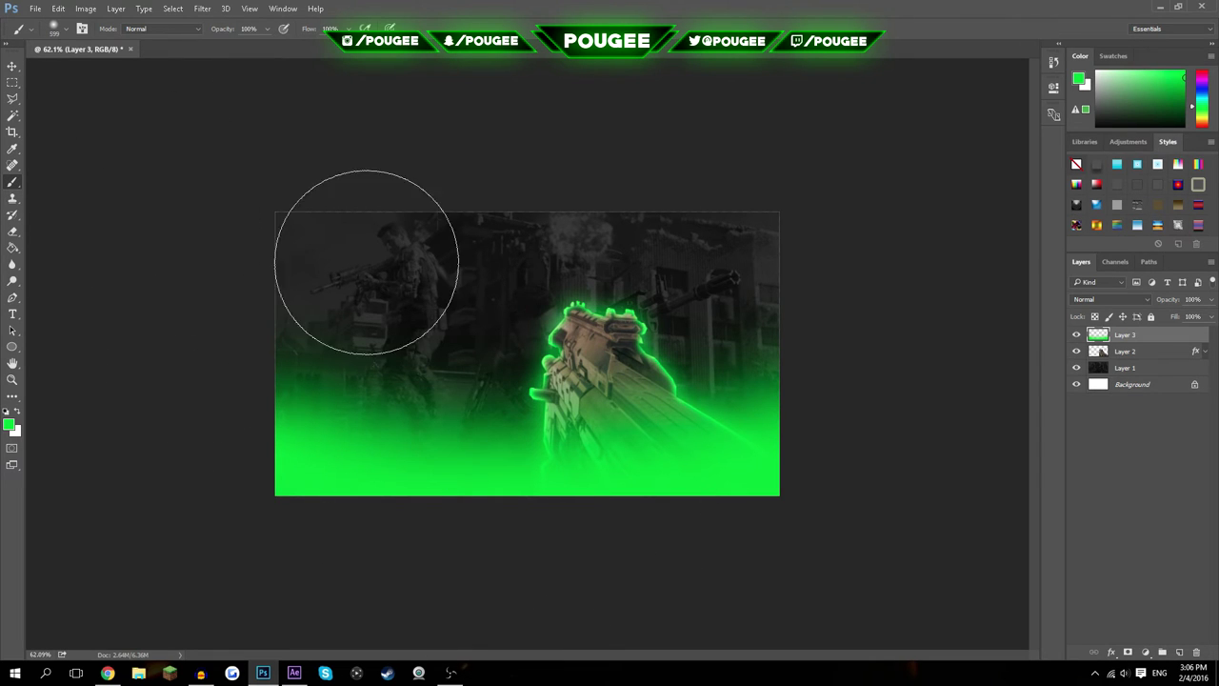
mouse_move(200, 259)
mouse_down()
mouse_move(190, 295)
mouse_move(218, 435)
mouse_move(234, 478)
mouse_move(294, 533)
mouse_up()
click(13, 65)
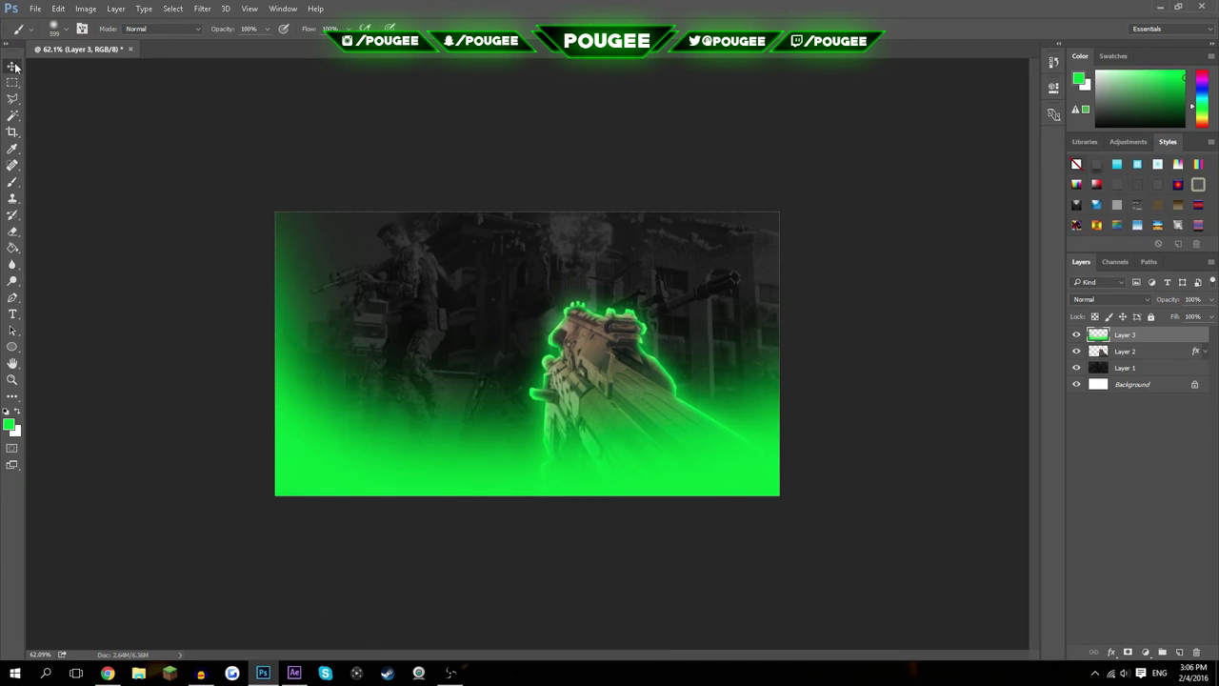
key(ctrl+1)
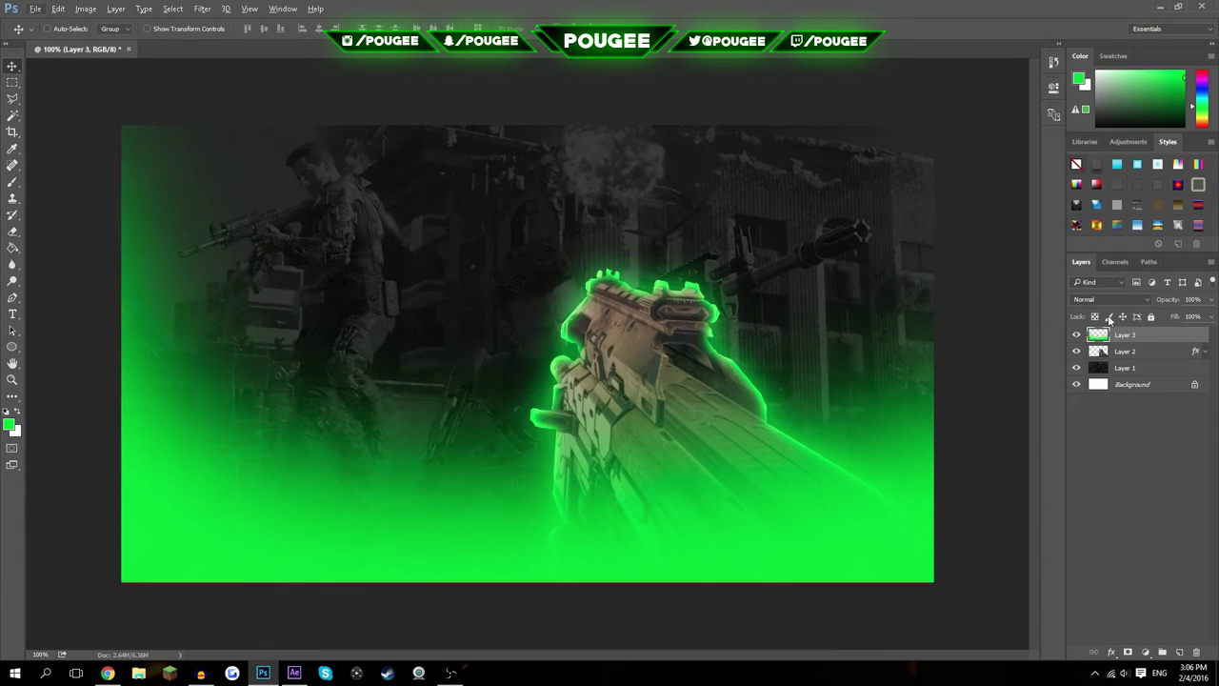
- Set Layer 3's blend mode to Screen and its opacity to 36%
click(1104, 299)
click(1104, 385)
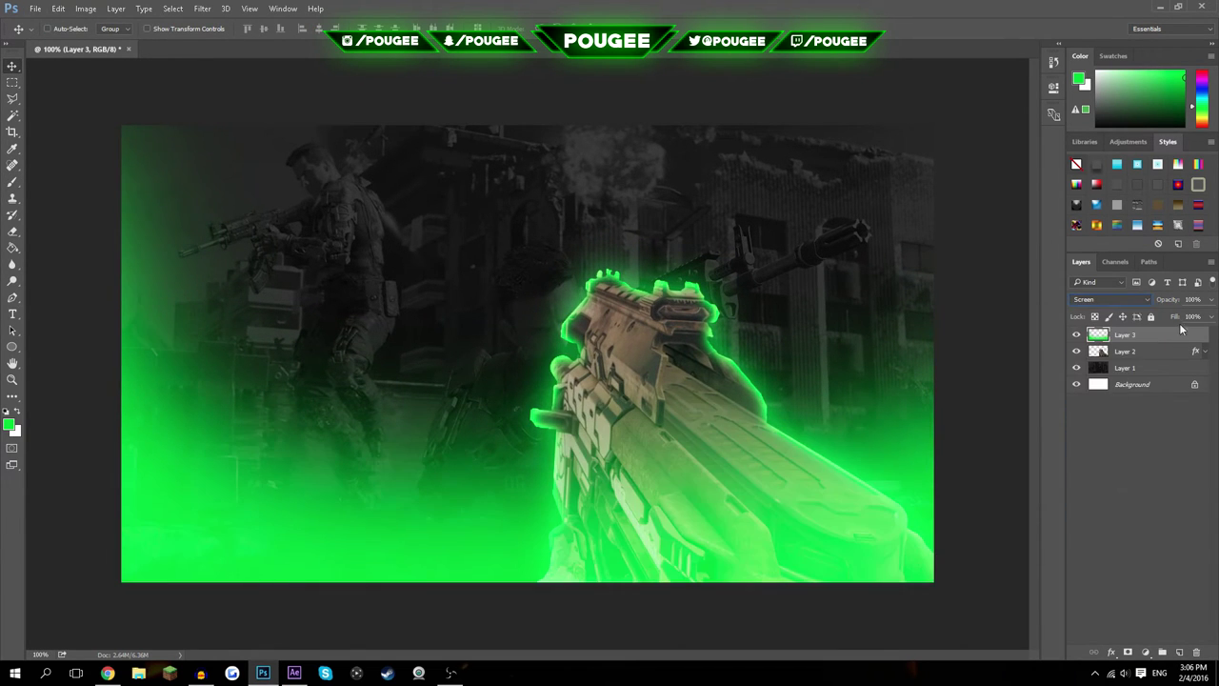
click(1209, 299)
drag(1196, 317, 1170, 319)
click(1191, 301)
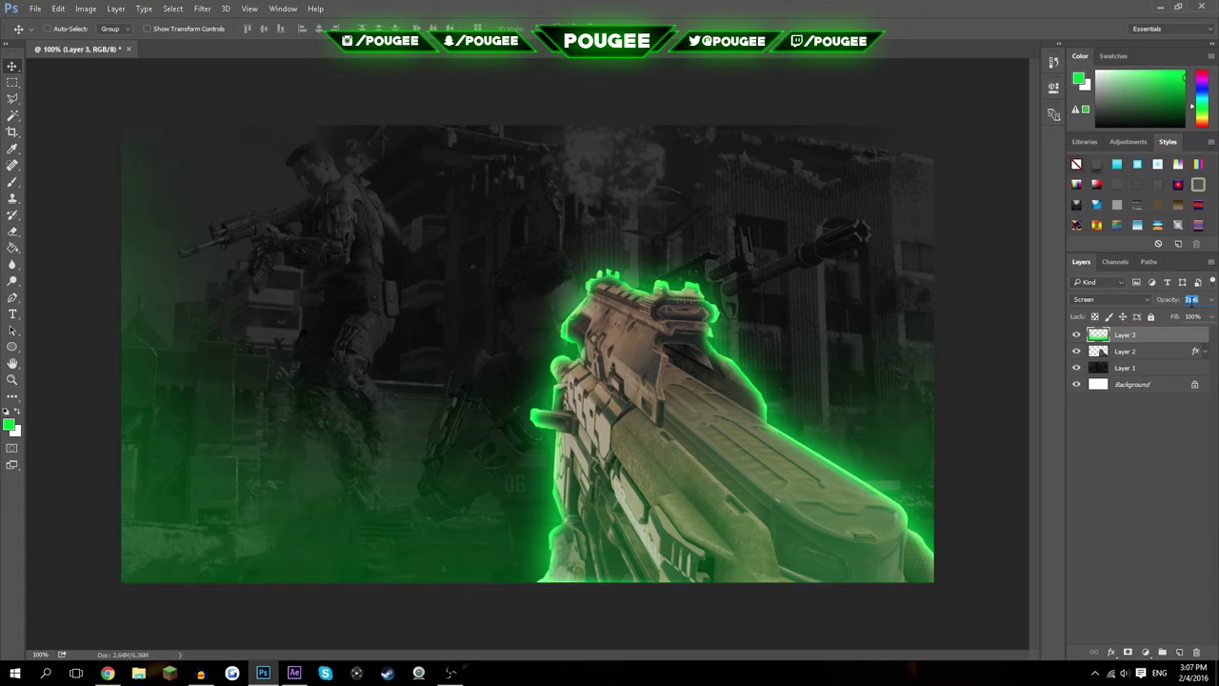
- Toggle the green haze on and off to compare, then reset colours to black and white
click(1140, 449)
click(1077, 335)
click(1076, 335)
click(1078, 334)
click(1078, 334)
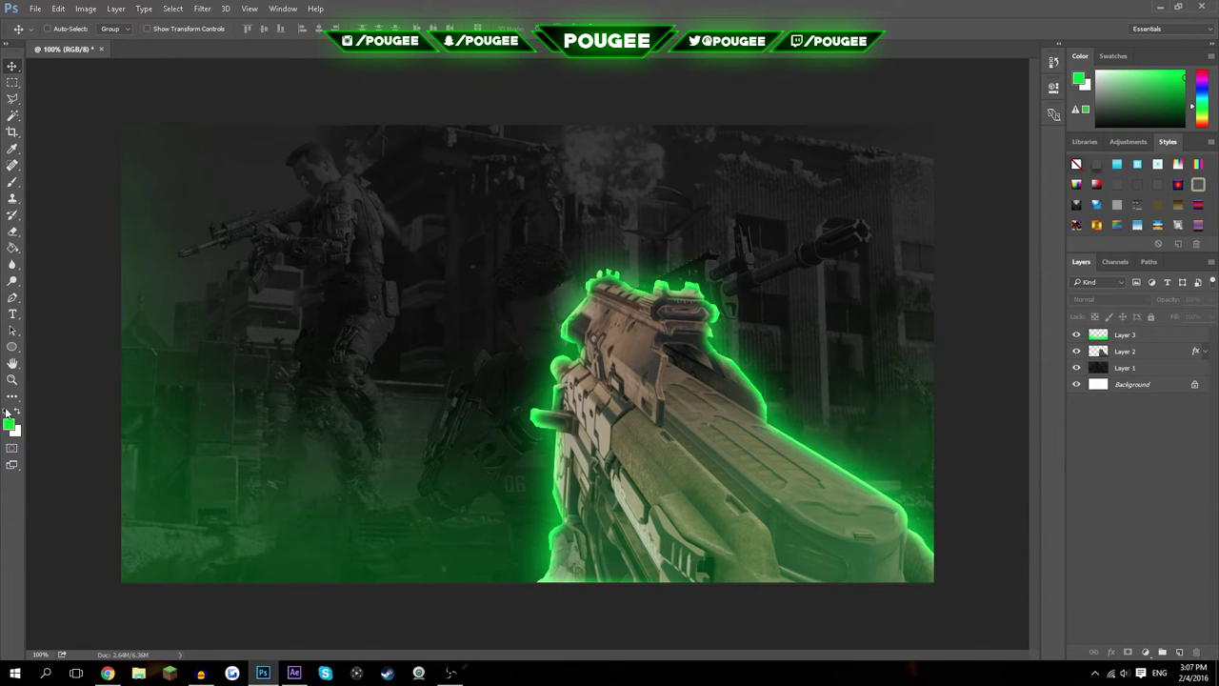
click(6, 411)
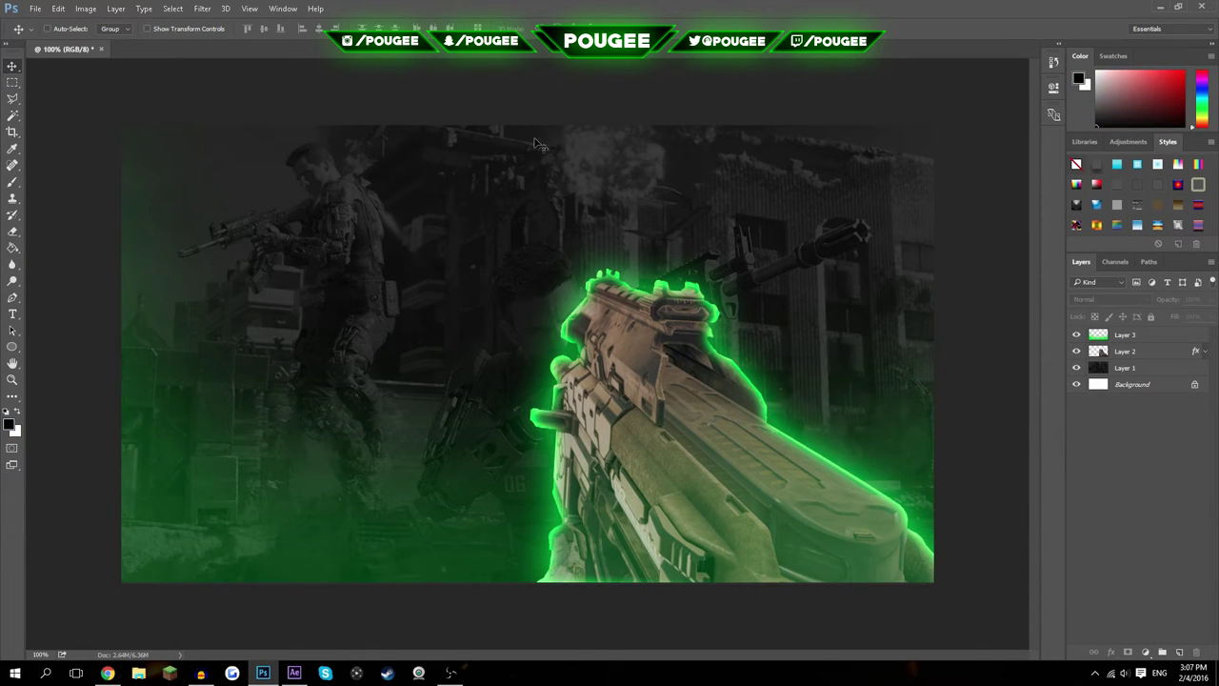
- On a new layer, brush a soft white (#ffffff) glow along the top edge
click(1179, 651)
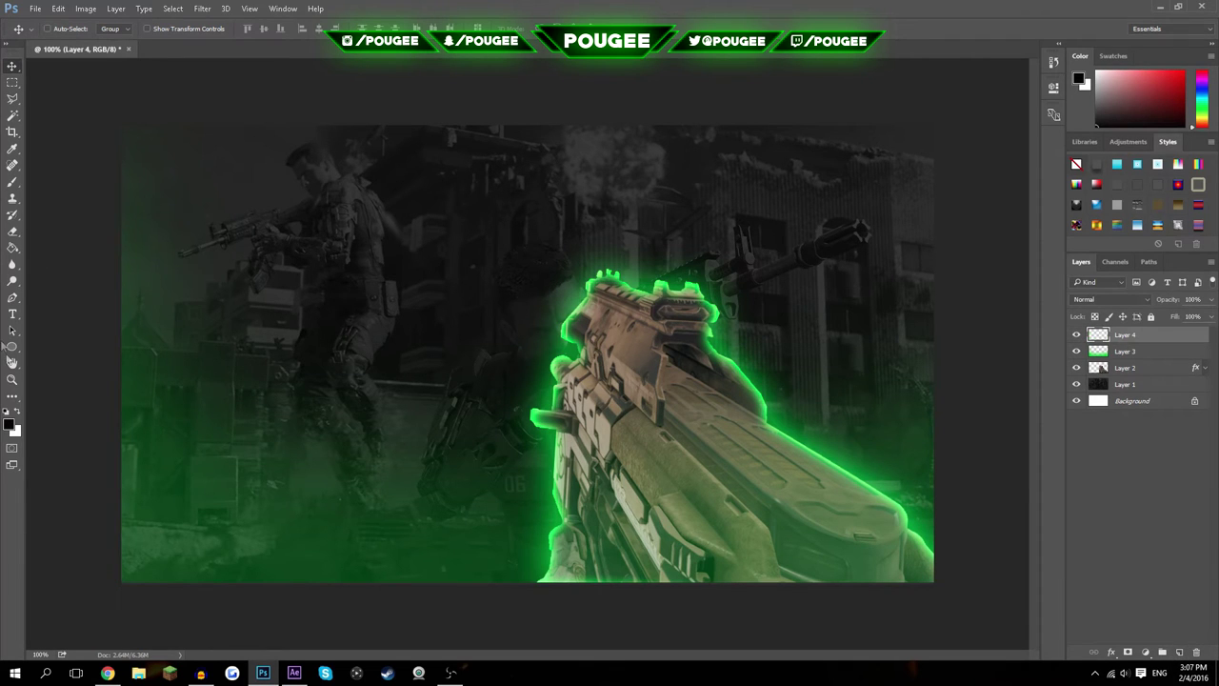
click(11, 425)
text(ffffff)
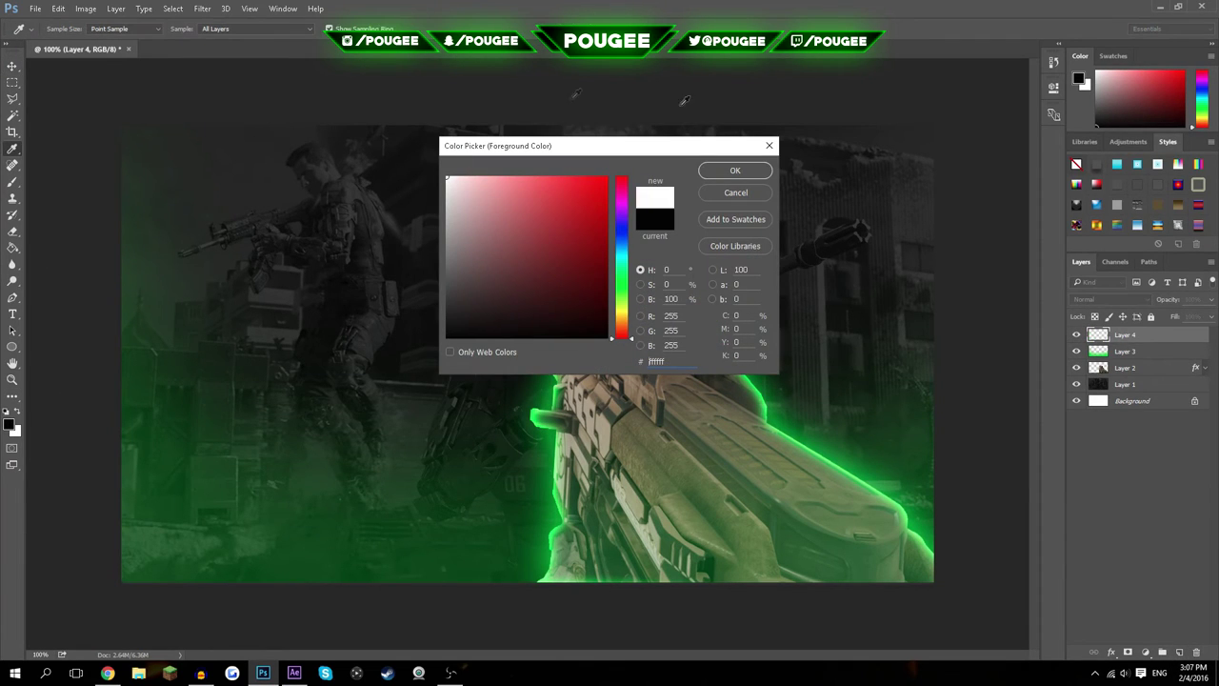
click(731, 175)
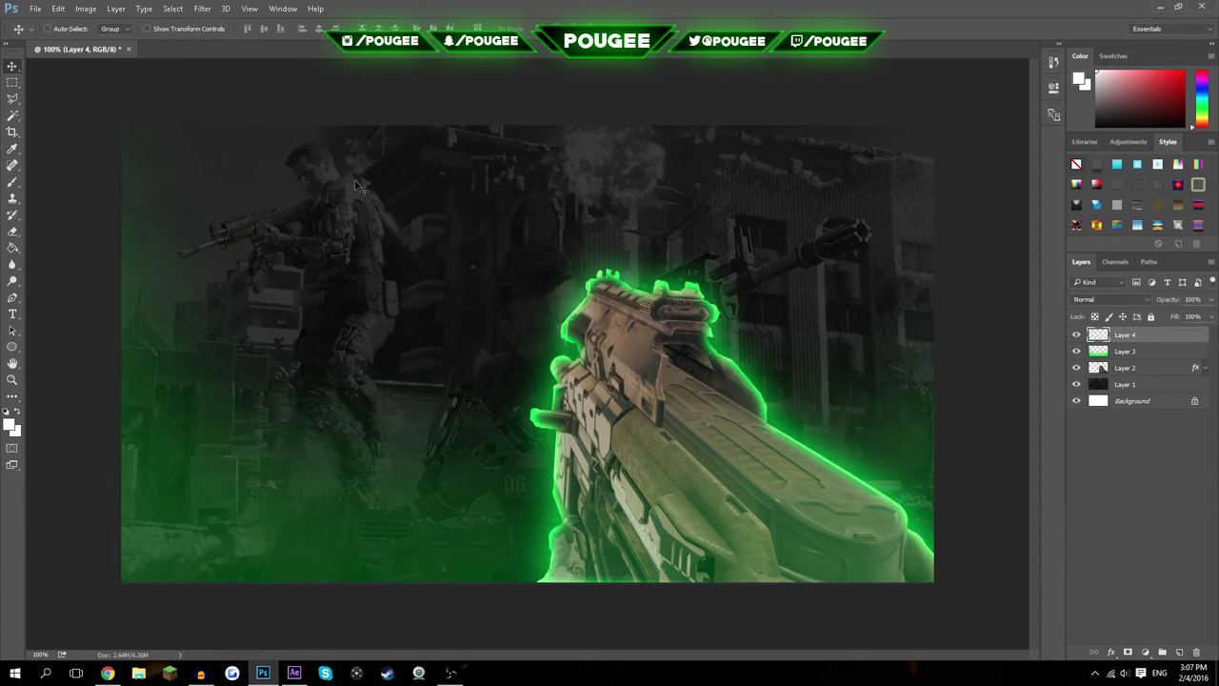
click(12, 185)
key(ctrl+minus)
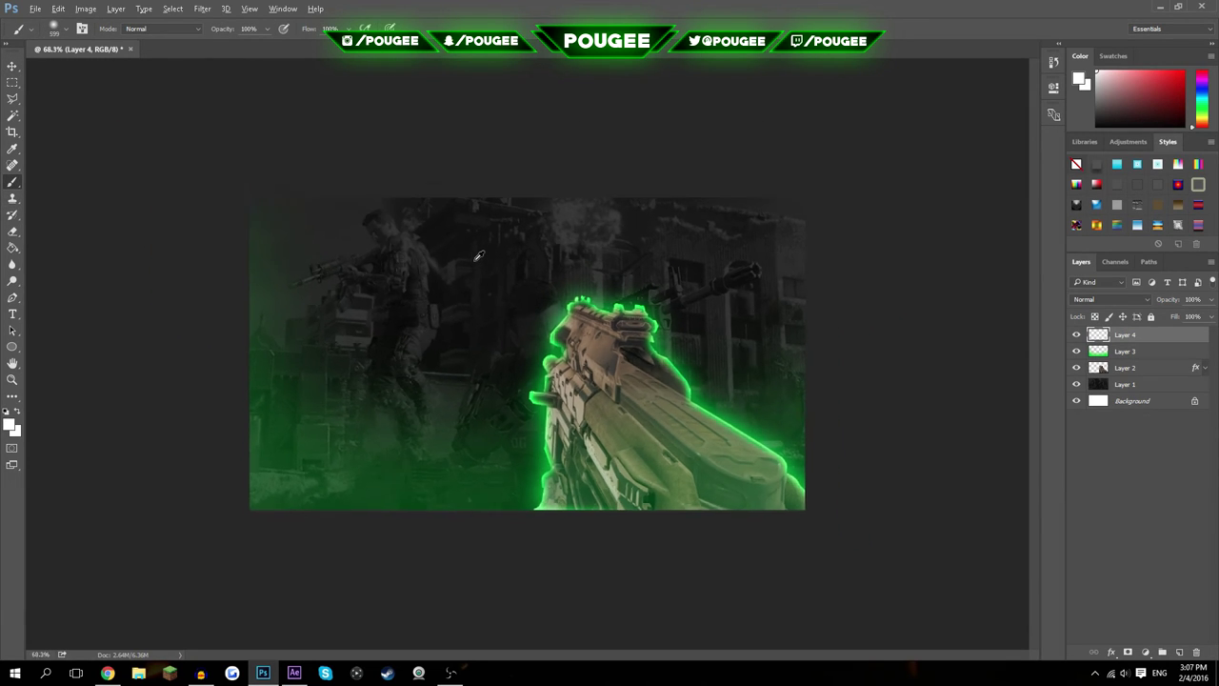
key(ctrl+minus)
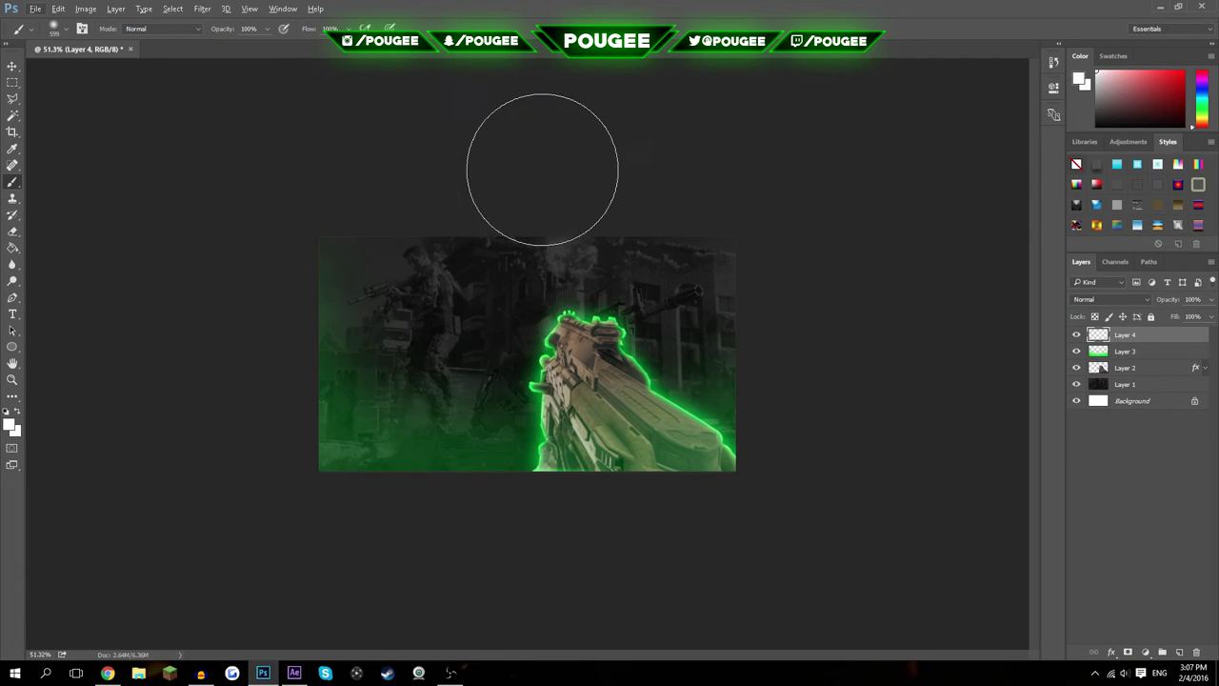
mouse_move(517, 163)
mouse_down()
mouse_move(533, 179)
mouse_move(501, 180)
mouse_move(515, 185)
mouse_up()
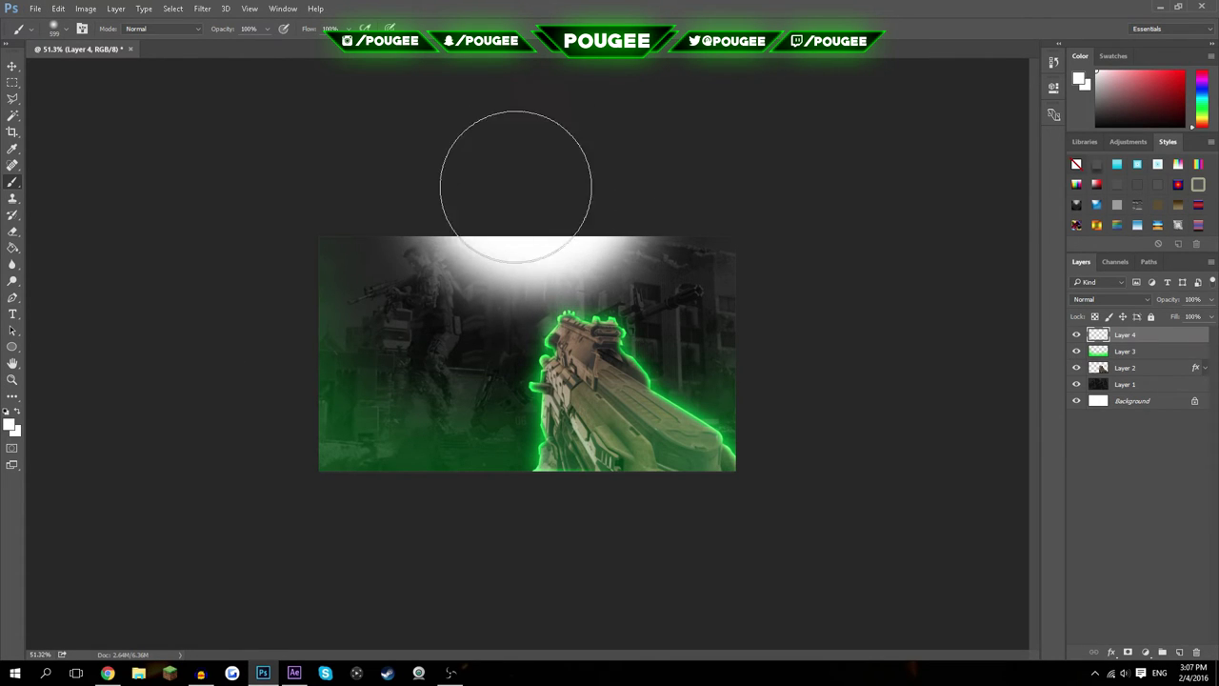
- Fade the white glow layer to 29% opacity and toggle its visibility to compare
click(12, 66)
key(ctrl+plus)
key(ctrl+plus)
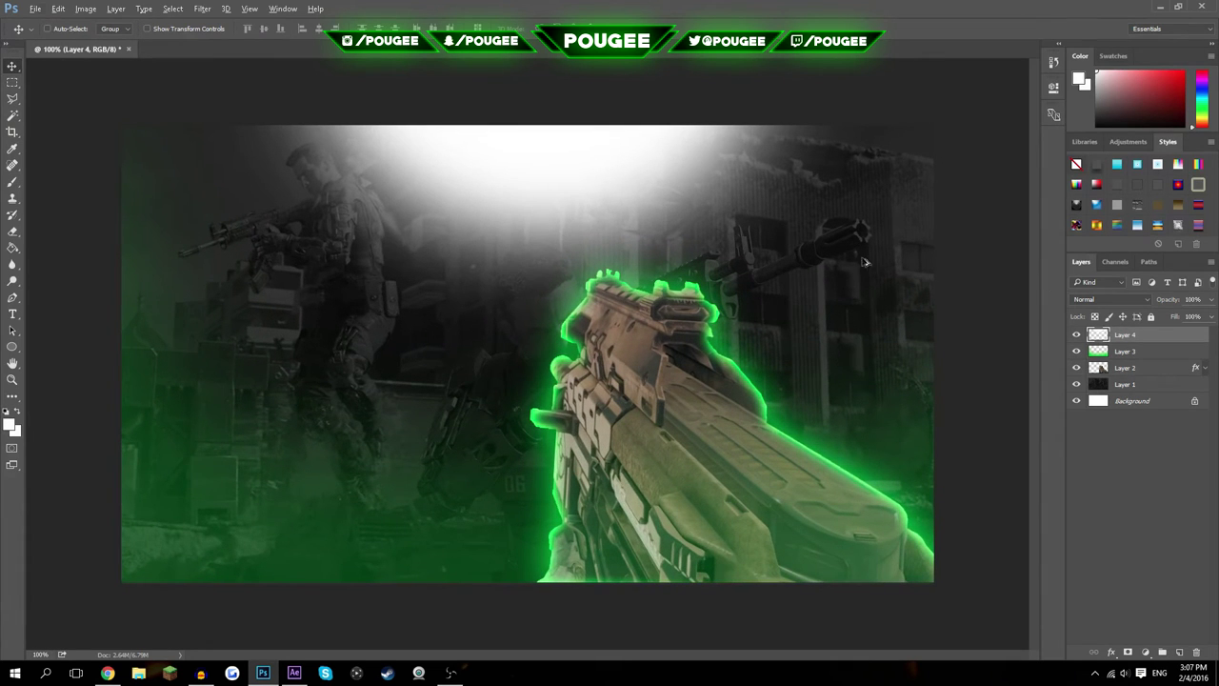
click(1210, 299)
drag(1207, 317, 1173, 316)
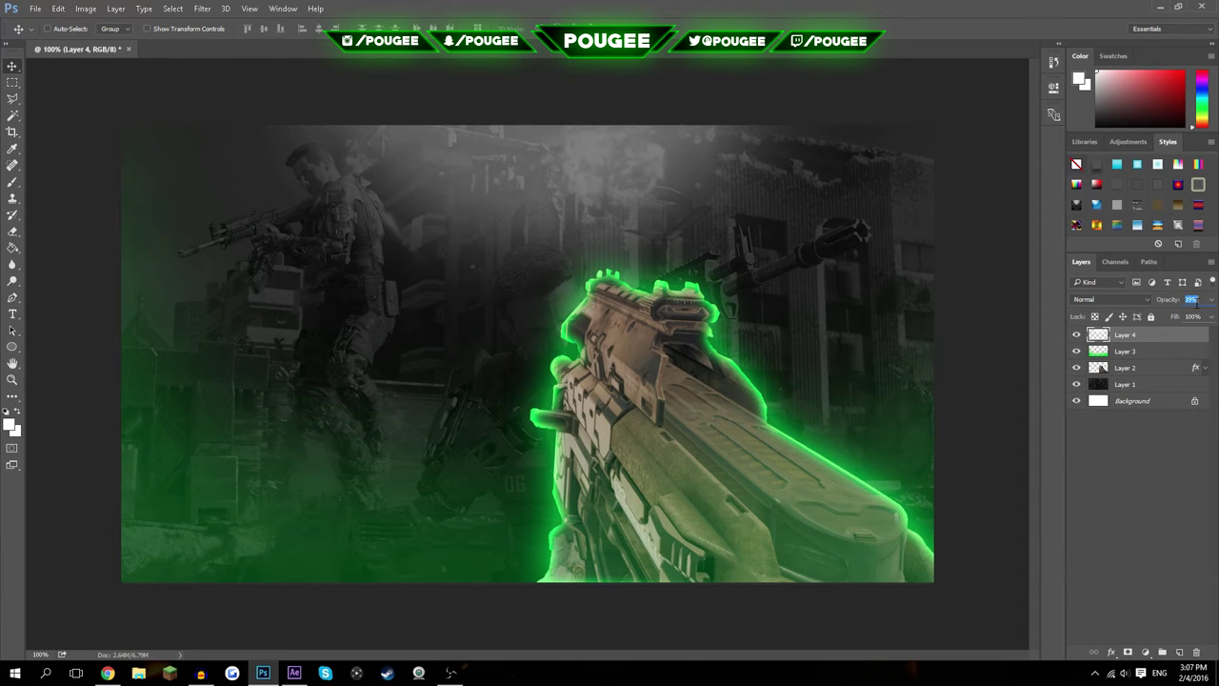
click(1077, 335)
click(1077, 335)
click(1152, 463)
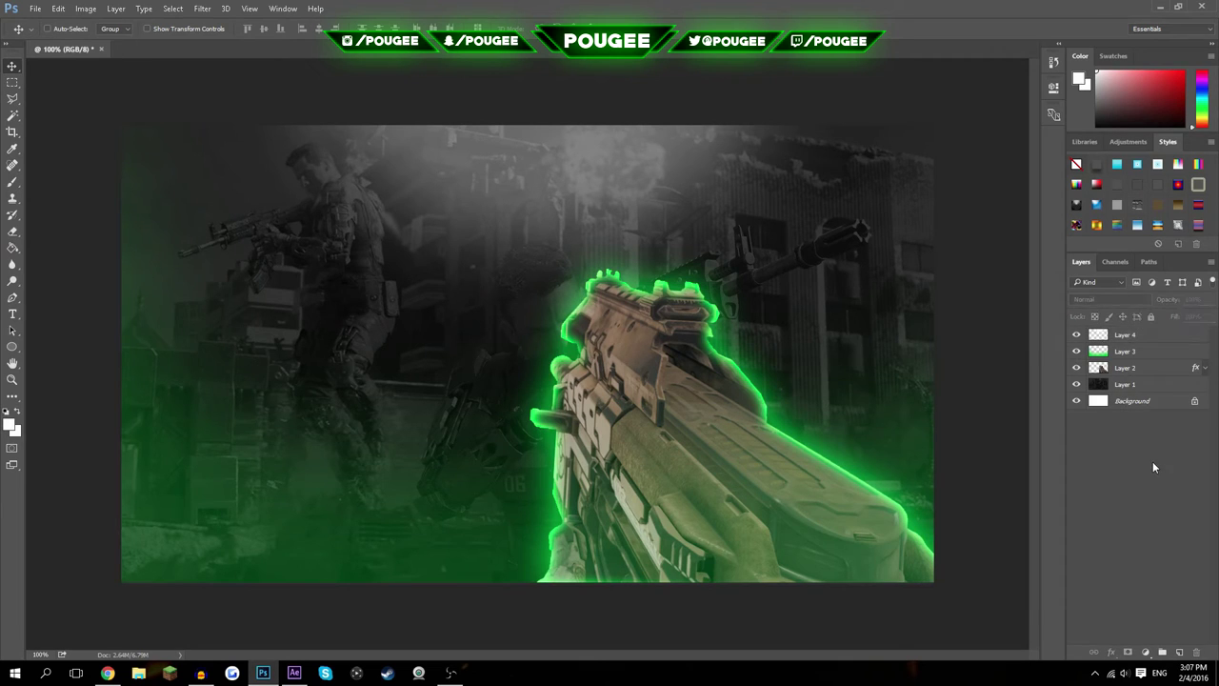
- Add white (#ffffff) 'THUMBNAIL' text at the upper left of the image
click(13, 314)
click(104, 28)
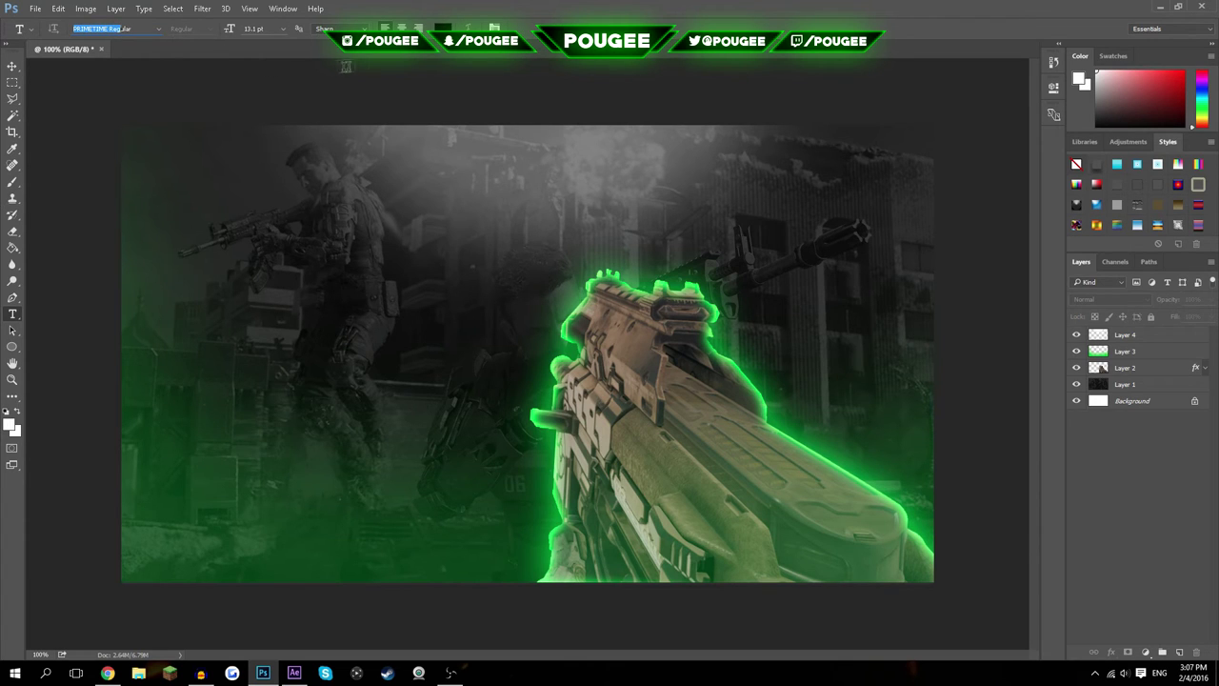
click(443, 28)
text(ffffff)
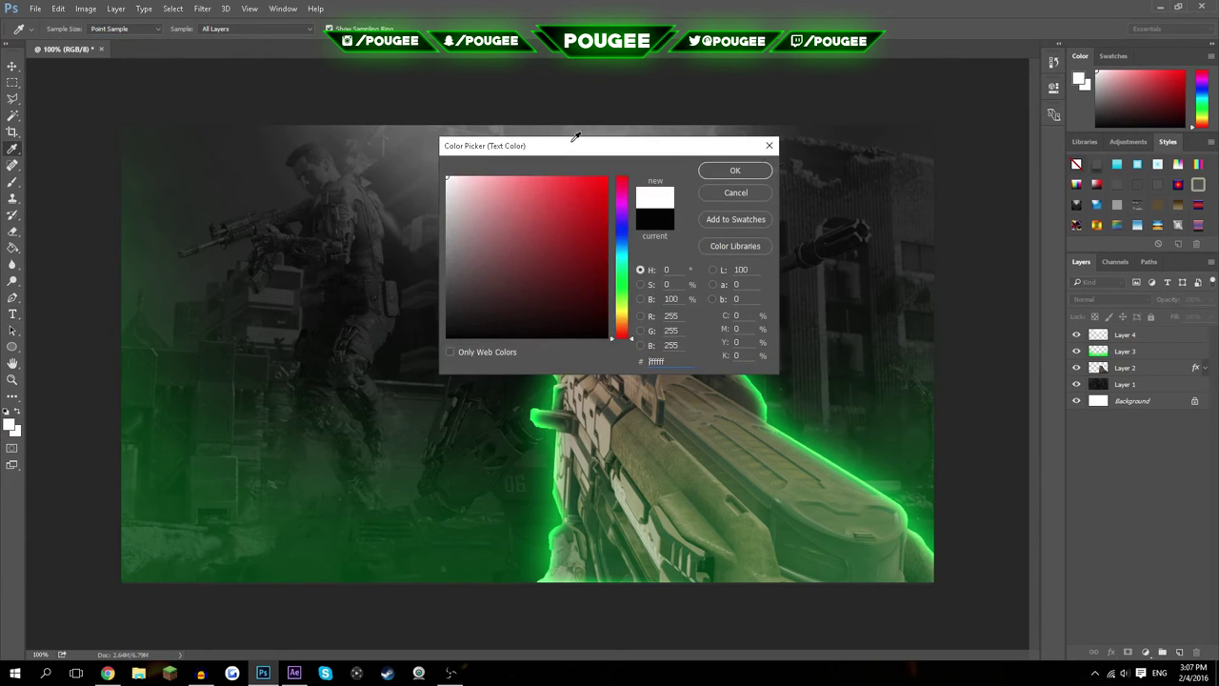
click(730, 168)
click(234, 282)
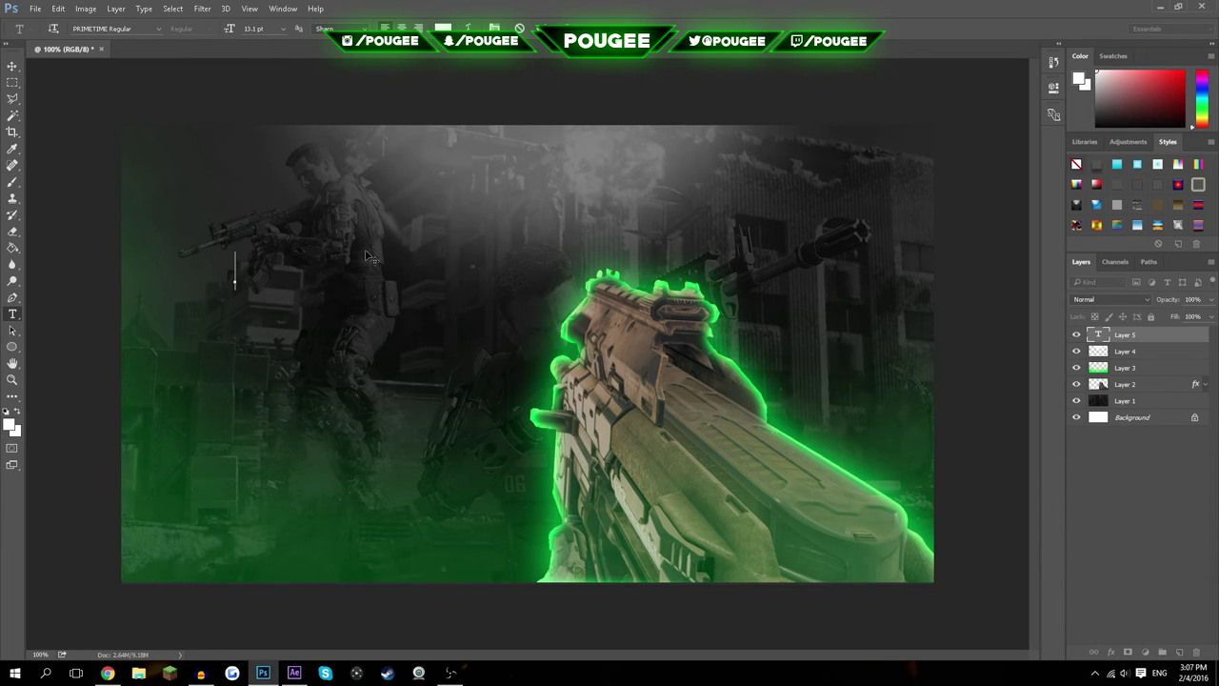
text(THUMBNAIL)
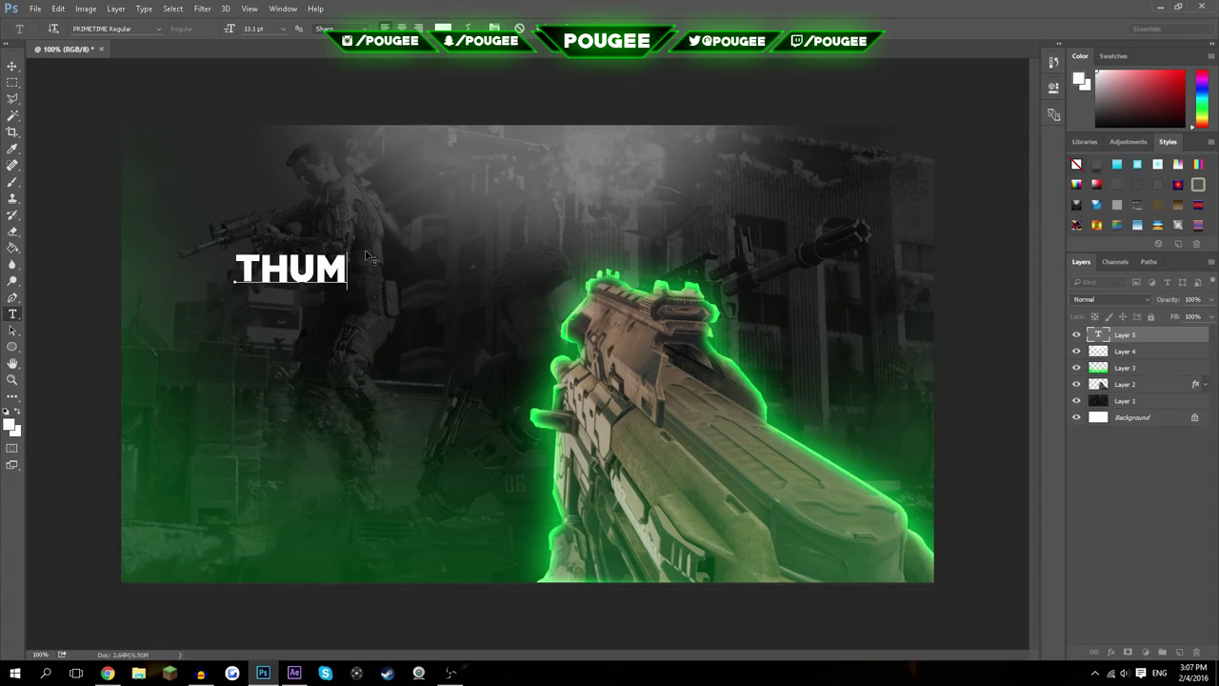
click(533, 29)
- Start a Free Transform on the THUMBNAIL text layer
click(11, 69)
key(ctrl+t)
key(Return)
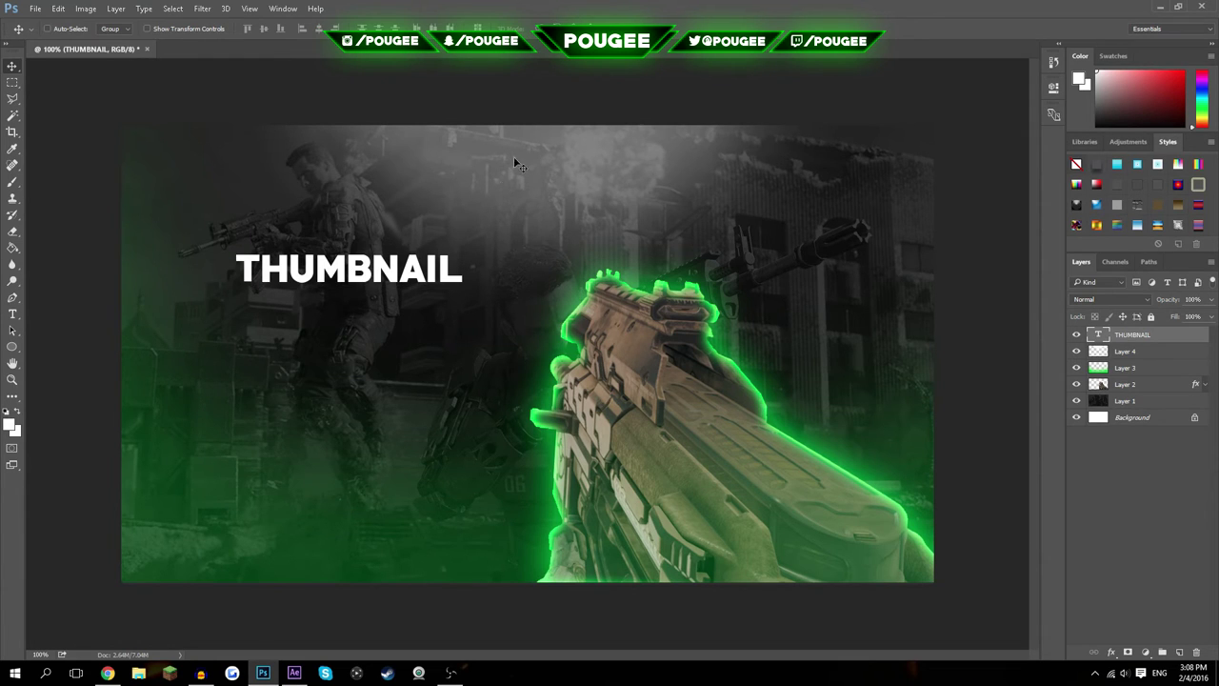
key(ctrl)
key(ctrl+t)
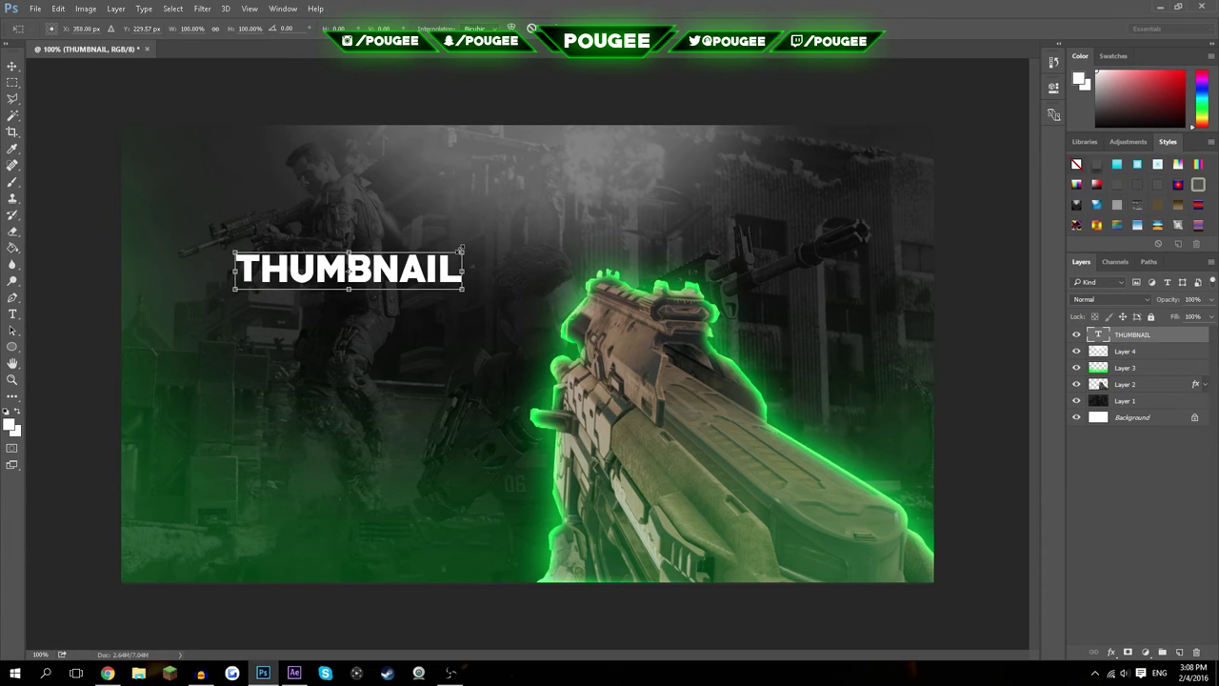
- Enlarge THUMBNAIL, tilt it about 5° upward, move it up-left, and duplicate it just below
drag(461, 250, 720, 194)
drag(515, 250, 446, 221)
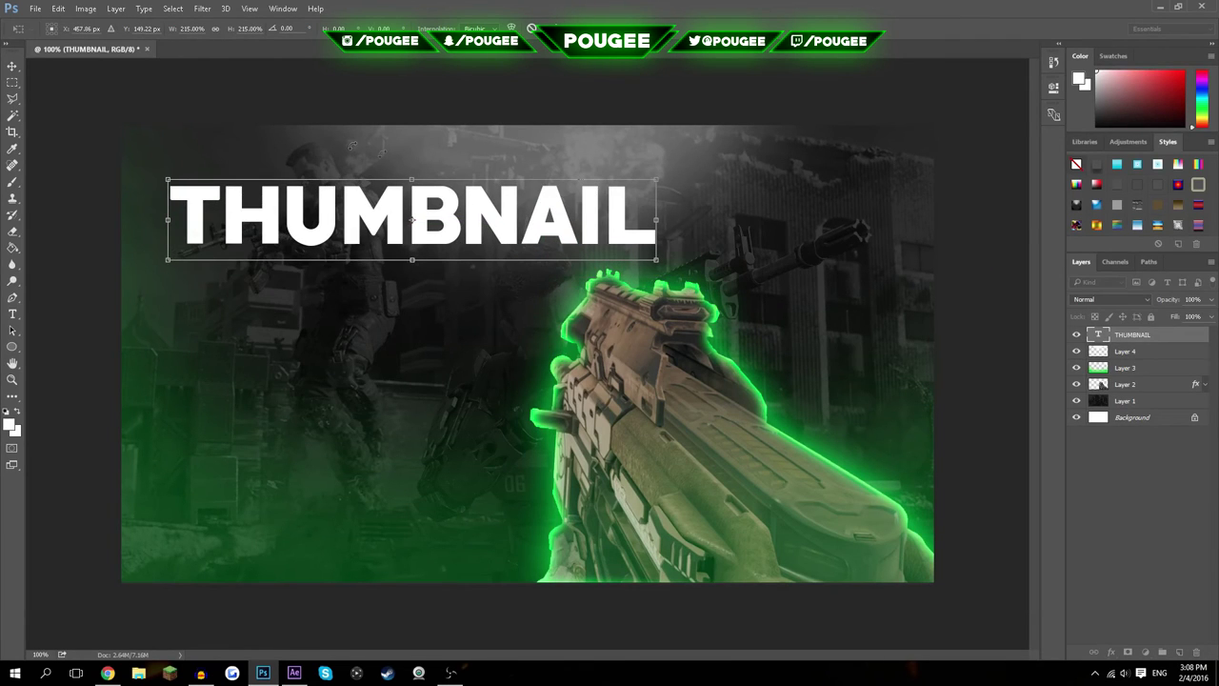
mouse_move(349, 145)
mouse_down()
mouse_move(362, 133)
mouse_move(343, 149)
mouse_up()
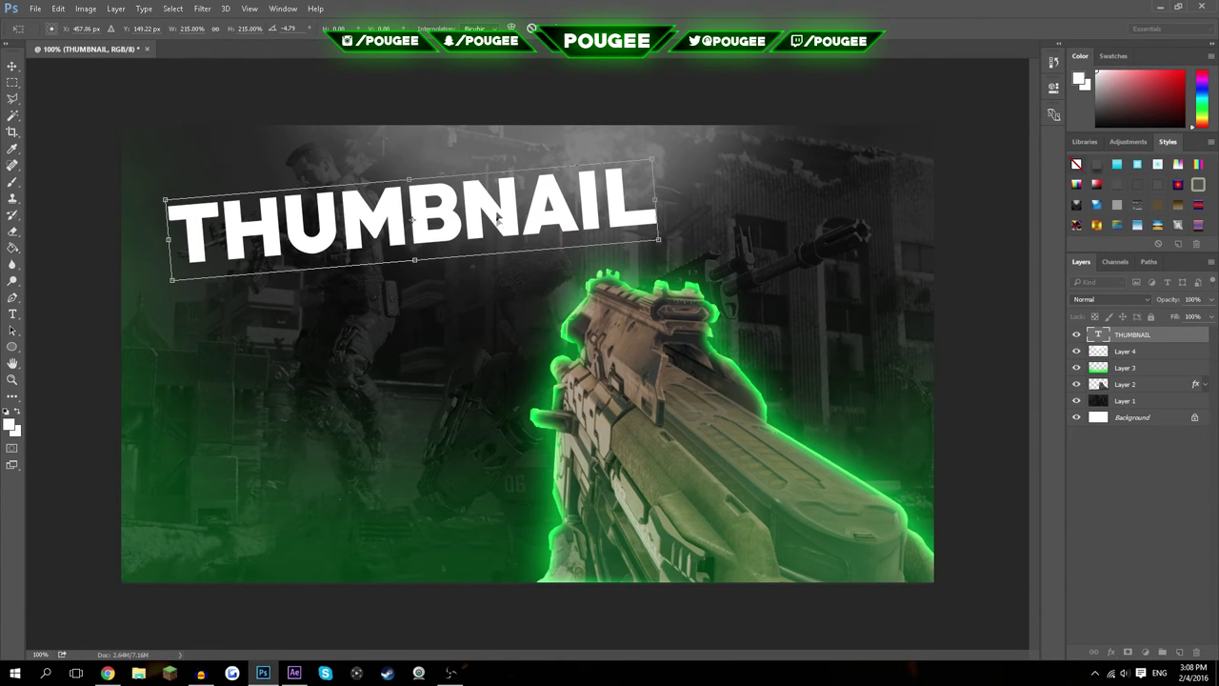
drag(499, 210, 467, 198)
key(Return)
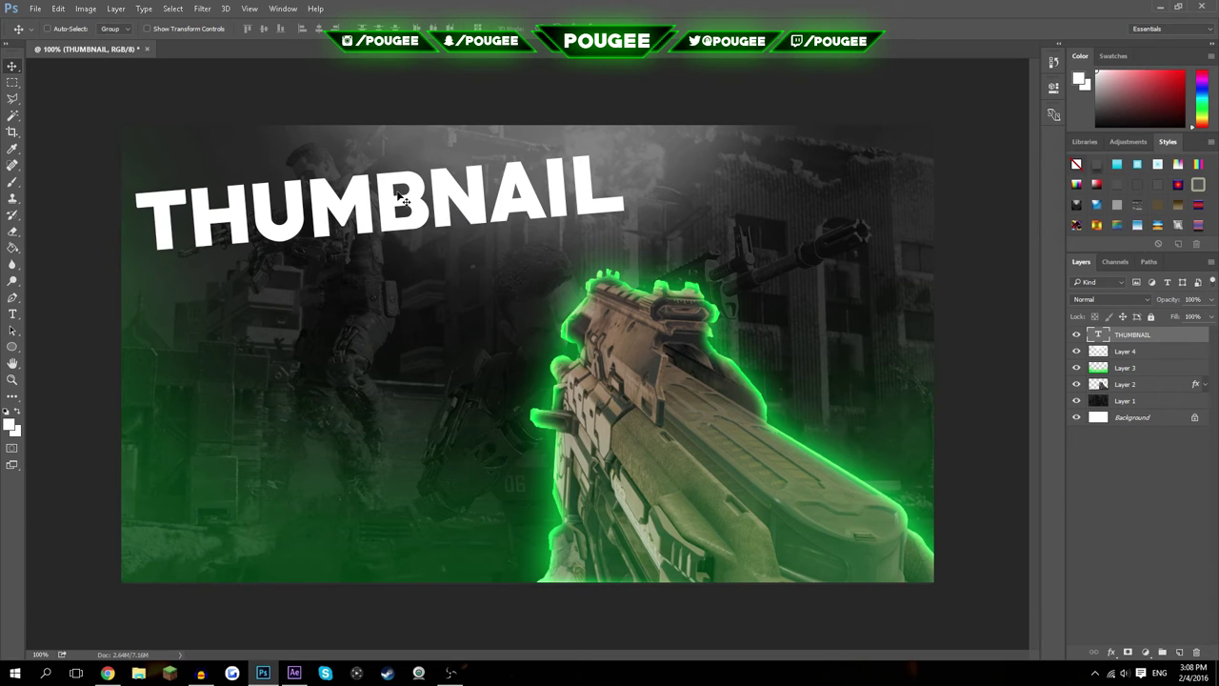
drag(359, 207, 359, 271)
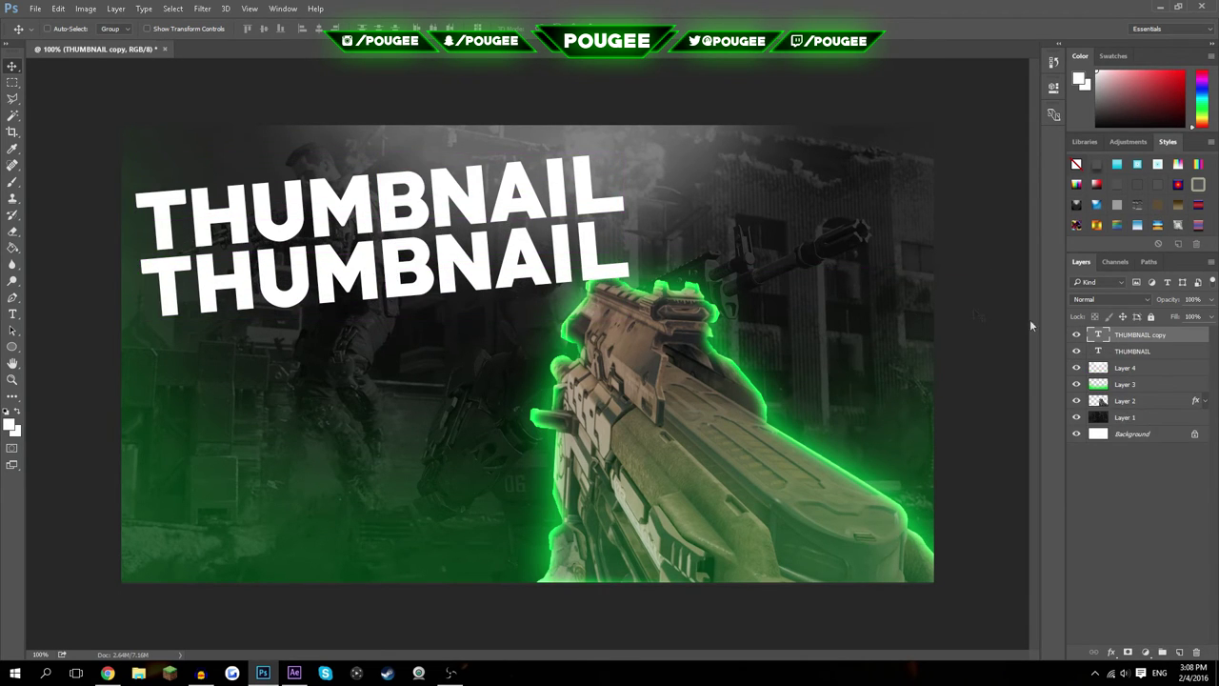
- Change the duplicated text line to read 'TUTORIAL'
double_click(1104, 335)
text(TUT)
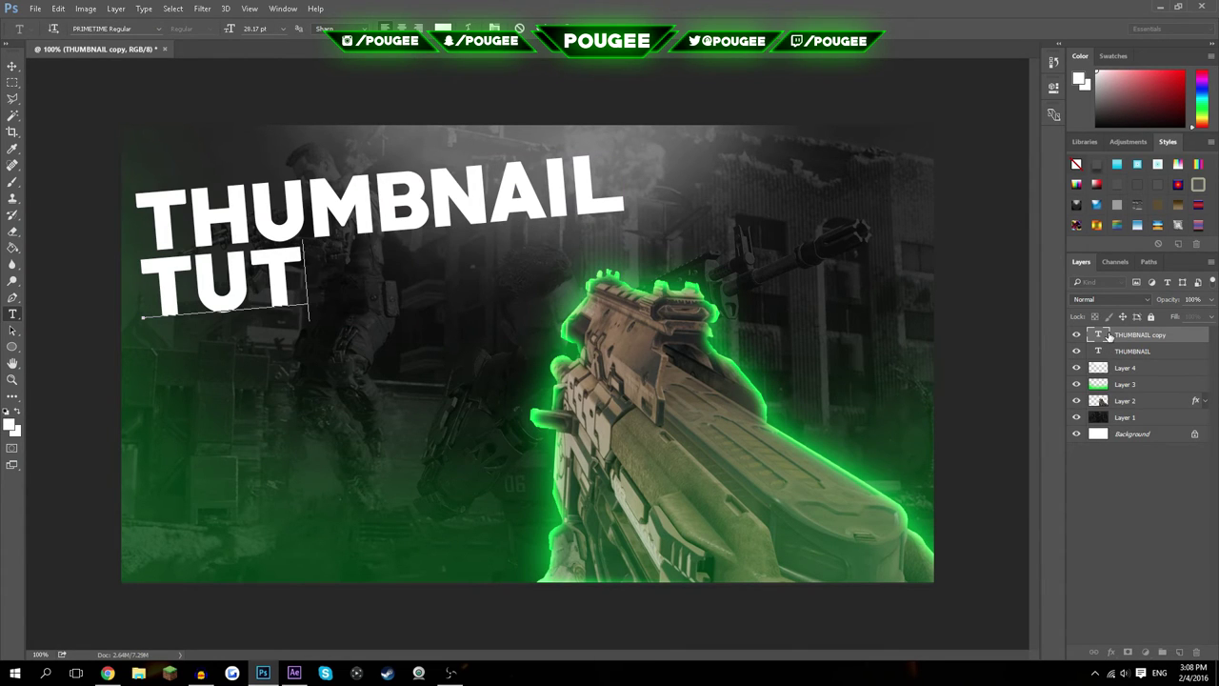
text(ORIAL)
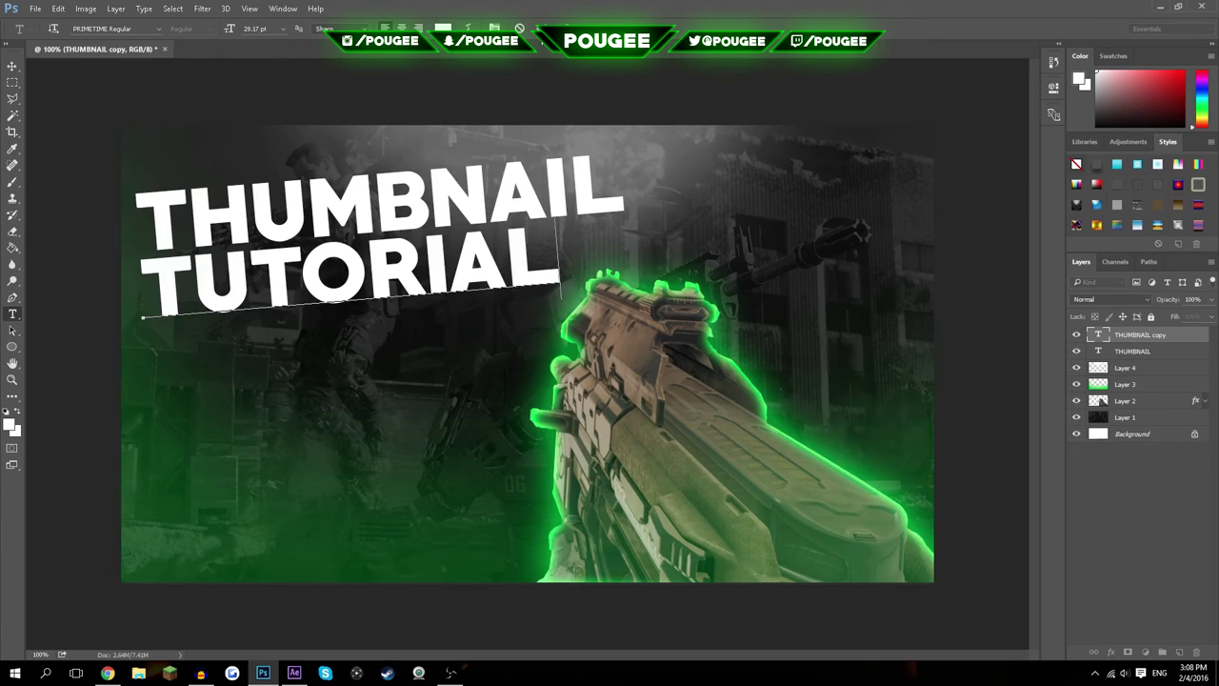
click(538, 30)
key(v)
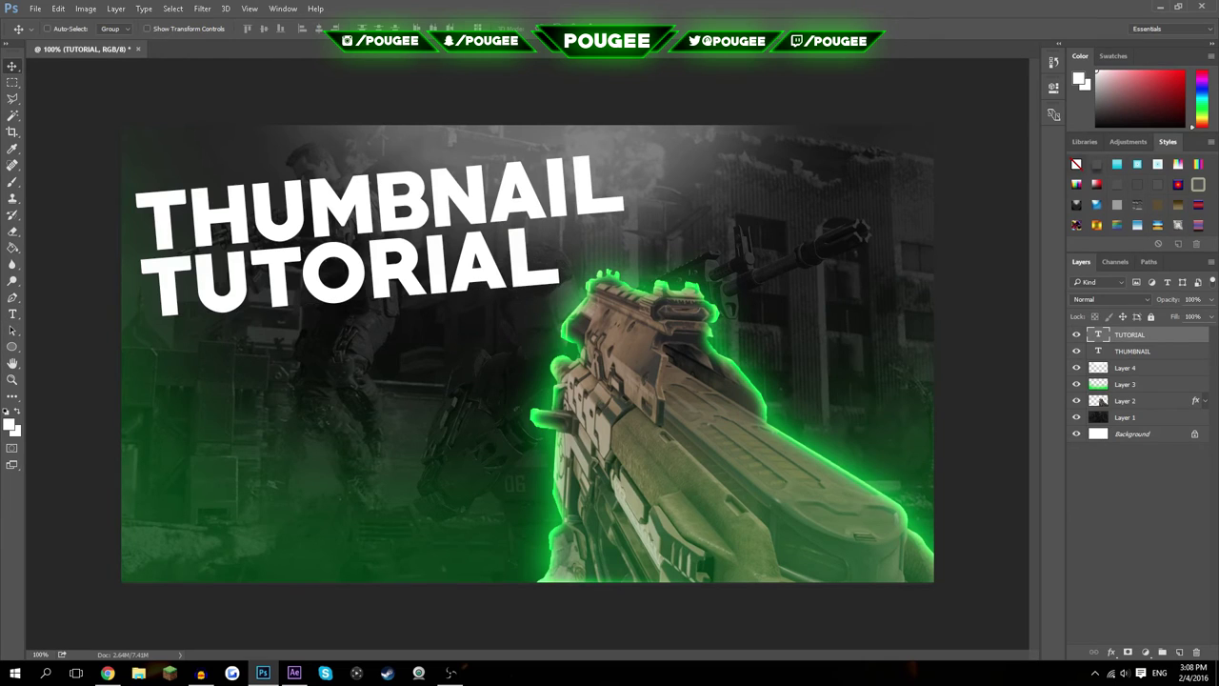
double_click(1099, 337)
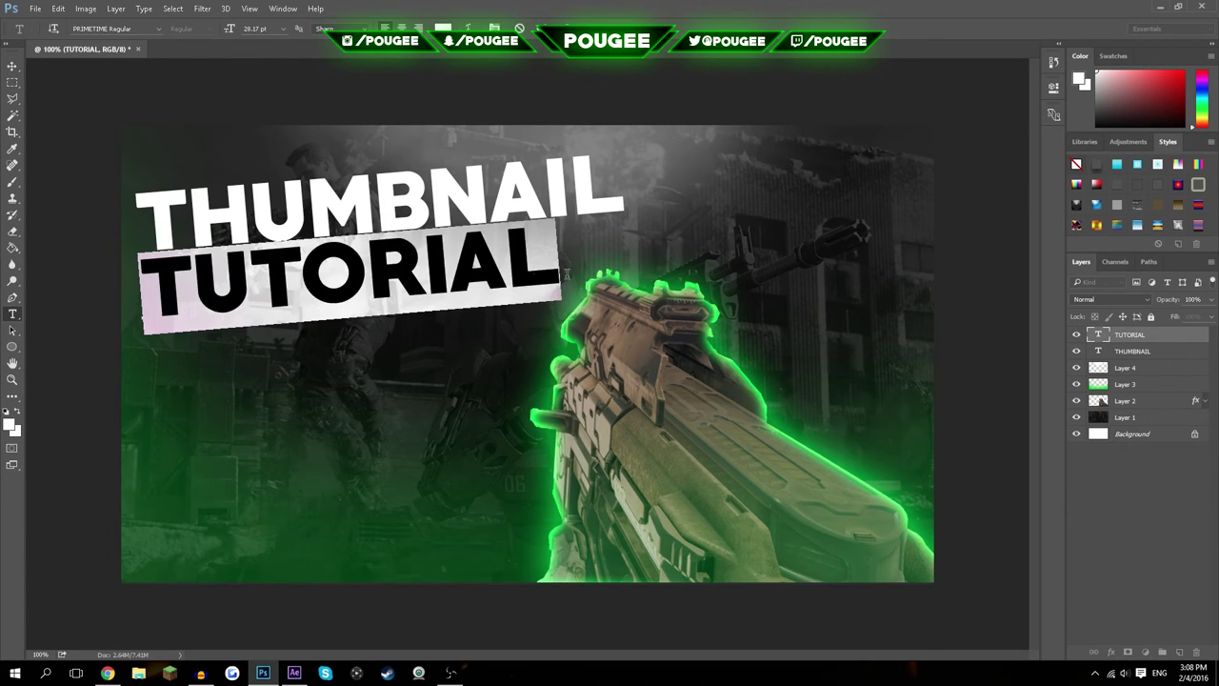
click(230, 266)
text(RHDE)
key(BackSpace)
key(BackSpace)
key(BackSpace)
key(BackSpace)
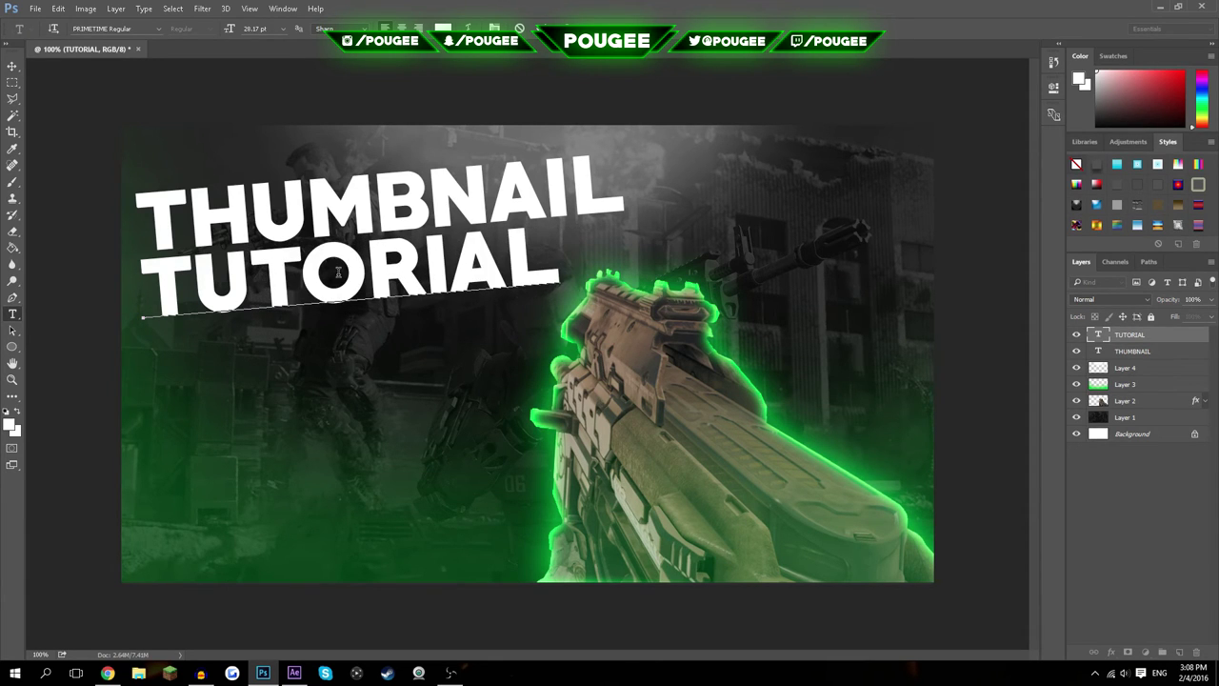
click(541, 28)
key(v)
- Scale TUTORIAL to about 107%, nudge it up-left, and move its layer below the gun layer
key(ctrl+t)
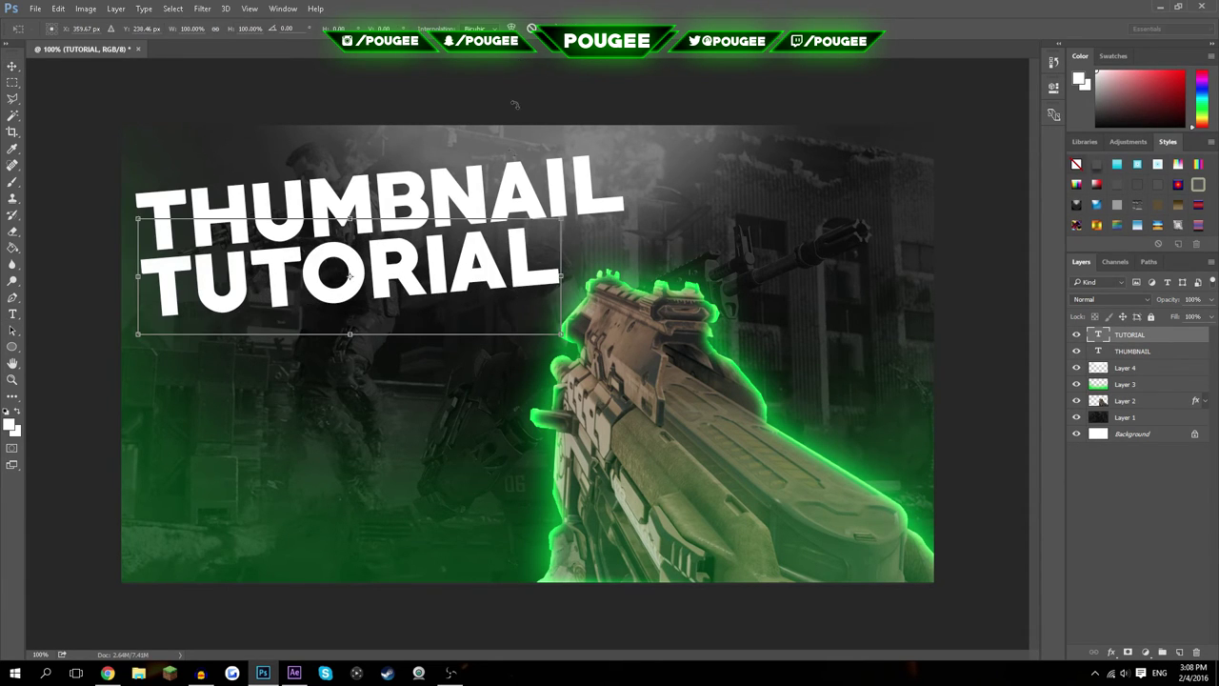
drag(562, 337, 648, 343)
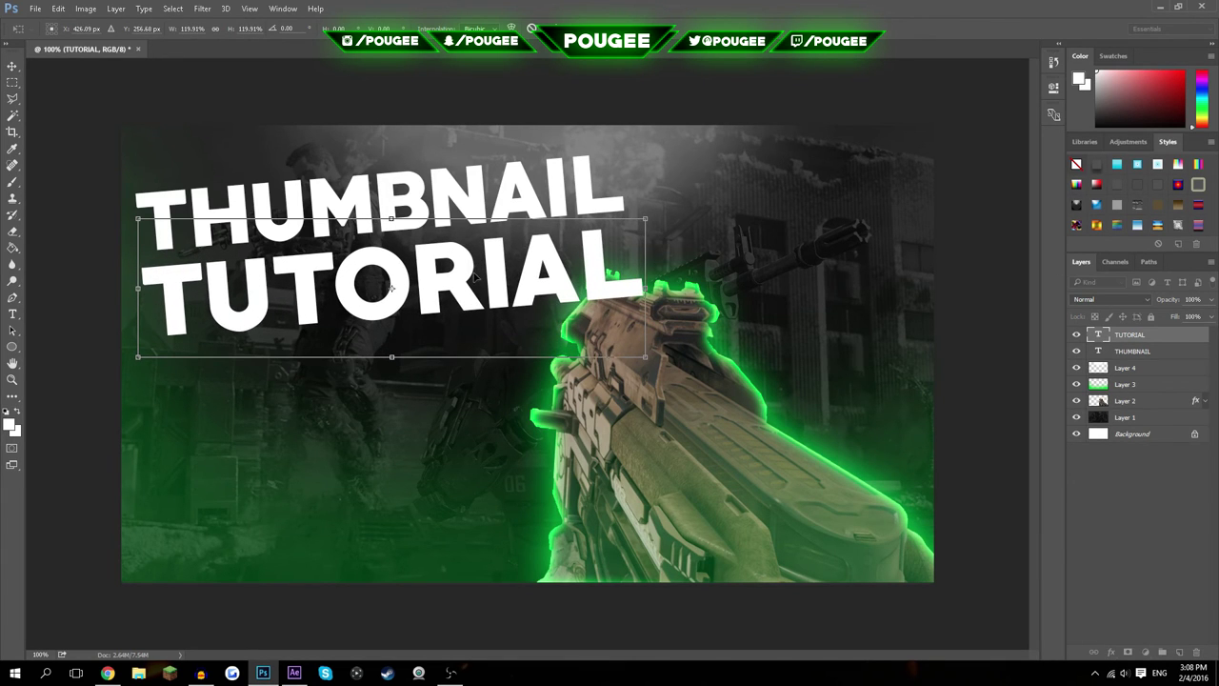
drag(482, 277, 480, 268)
key(Return)
drag(1156, 336, 1161, 416)
click(1162, 474)
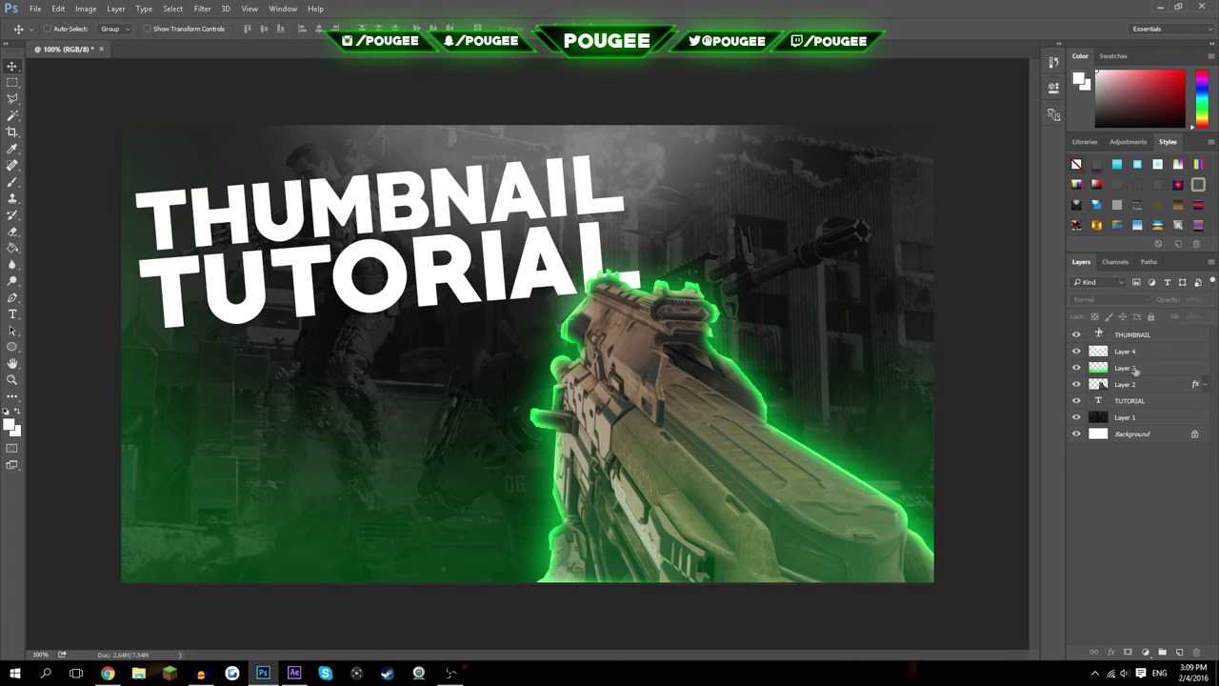
- Give the THUMBNAIL layer a white-to-grey Gradient Overlay at about 85% opacity
double_click(1197, 340)
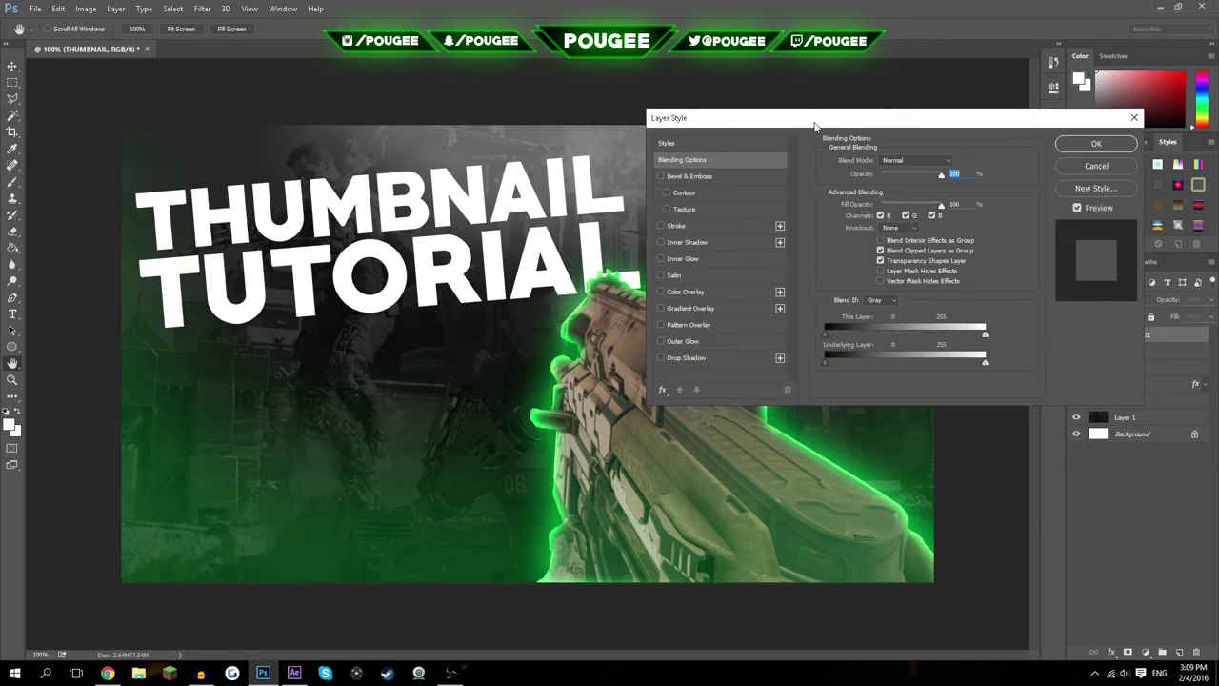
click(716, 309)
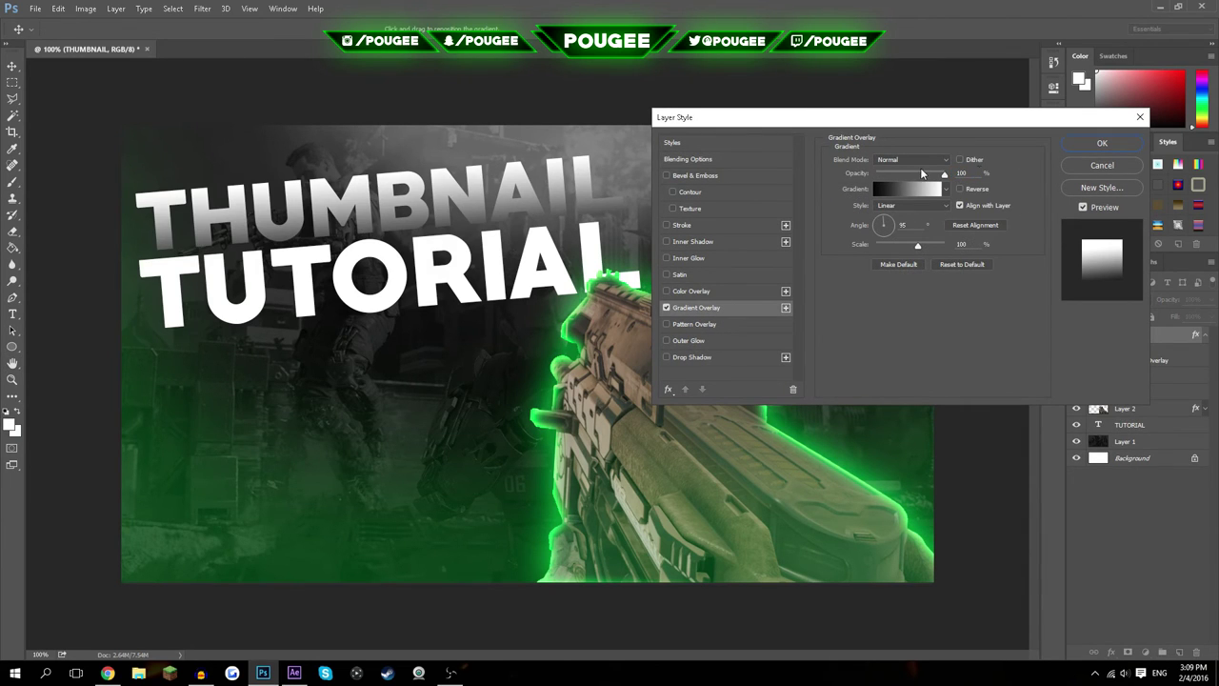
click(1096, 166)
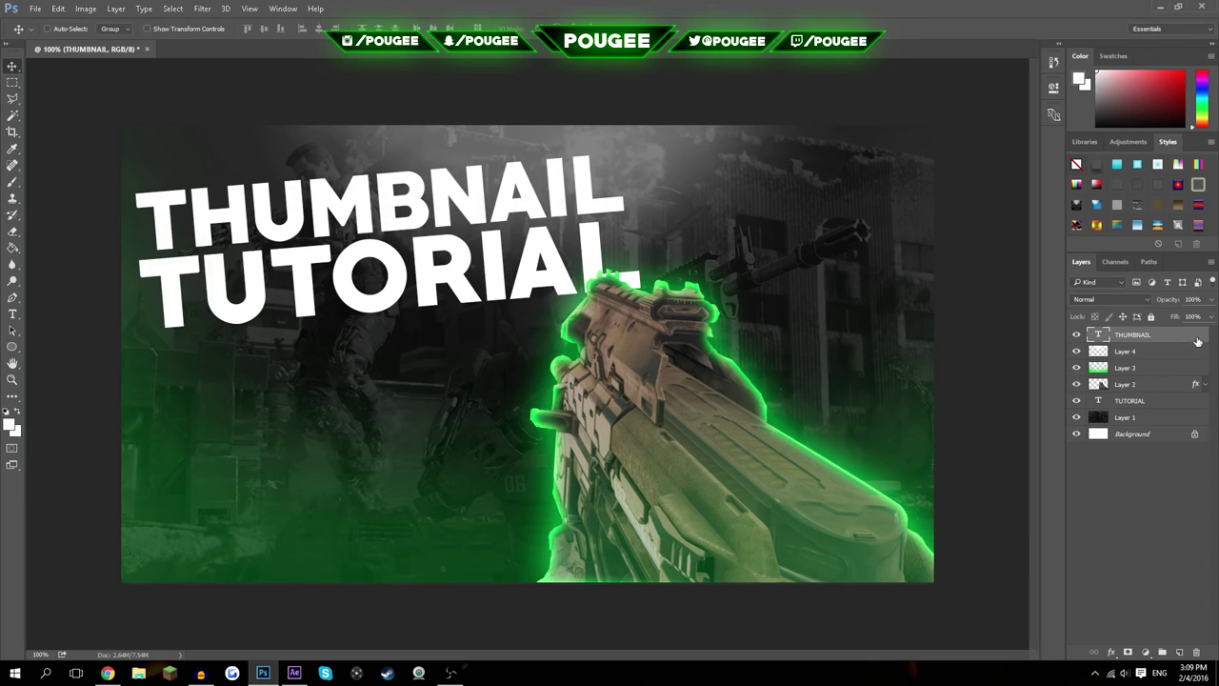
double_click(1202, 338)
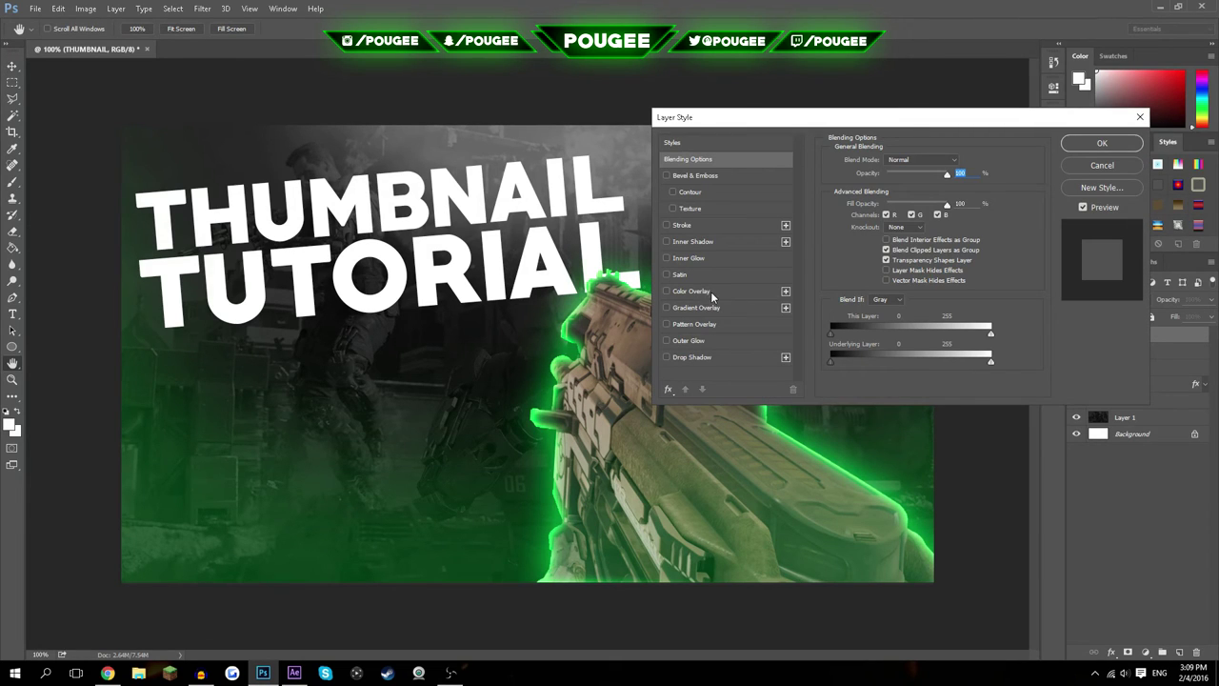
click(696, 307)
click(910, 190)
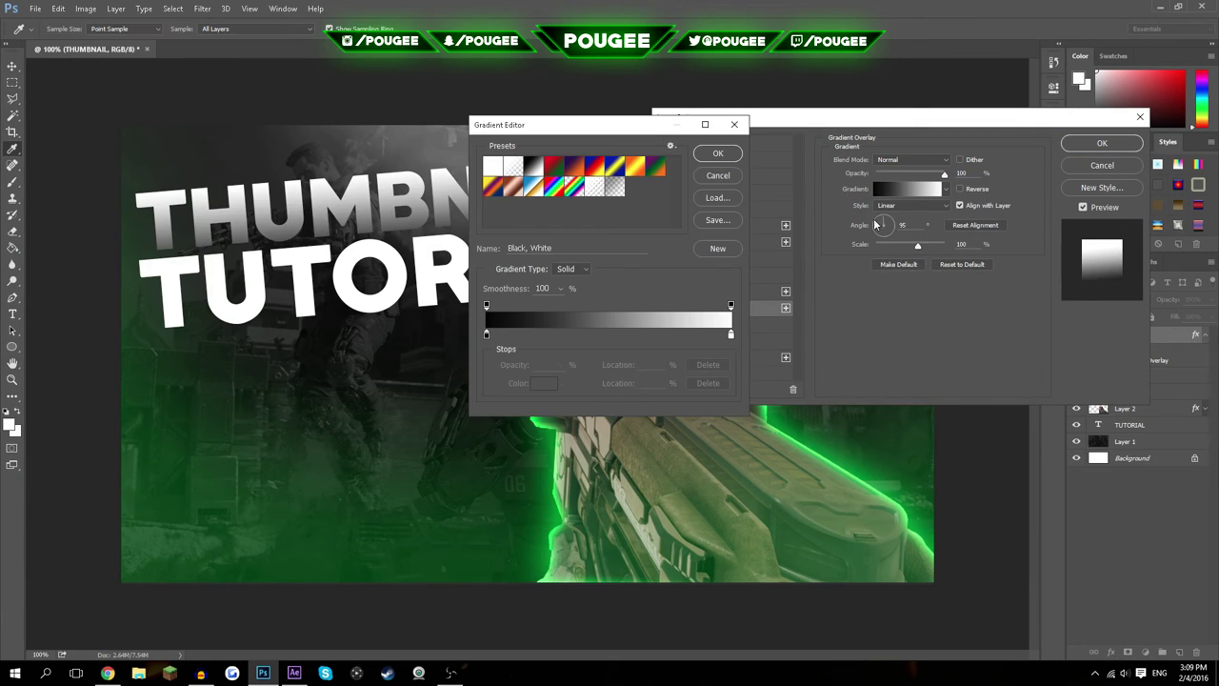
double_click(486, 334)
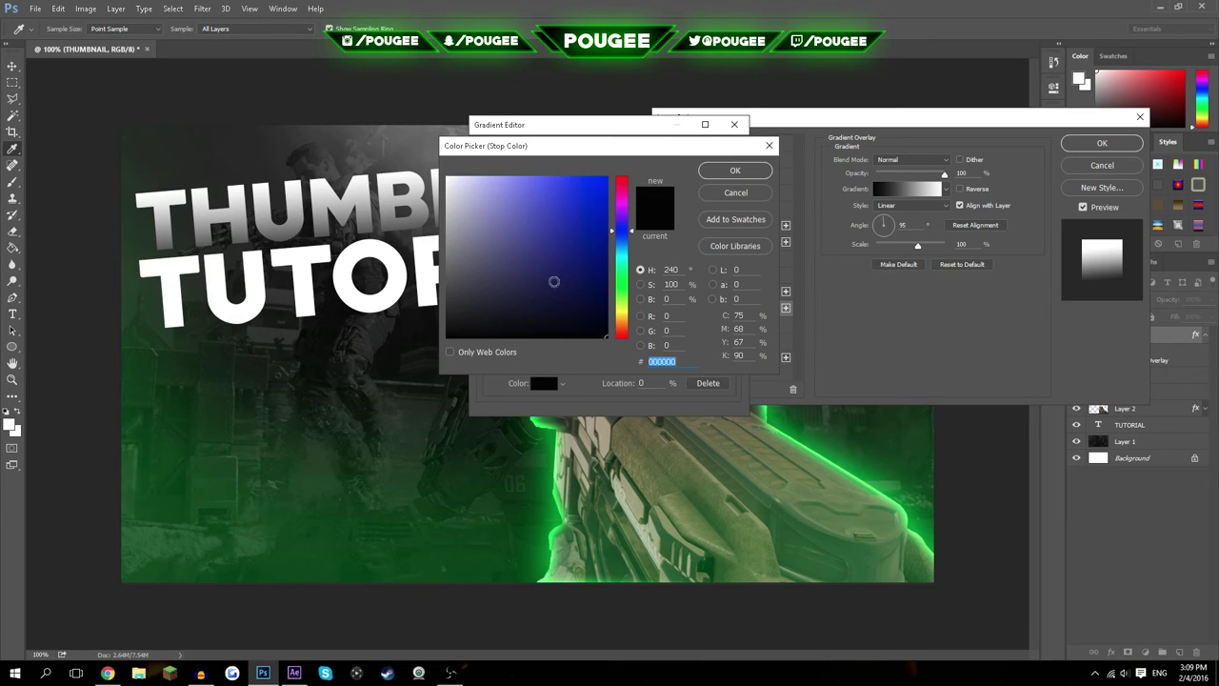
click(735, 168)
click(735, 155)
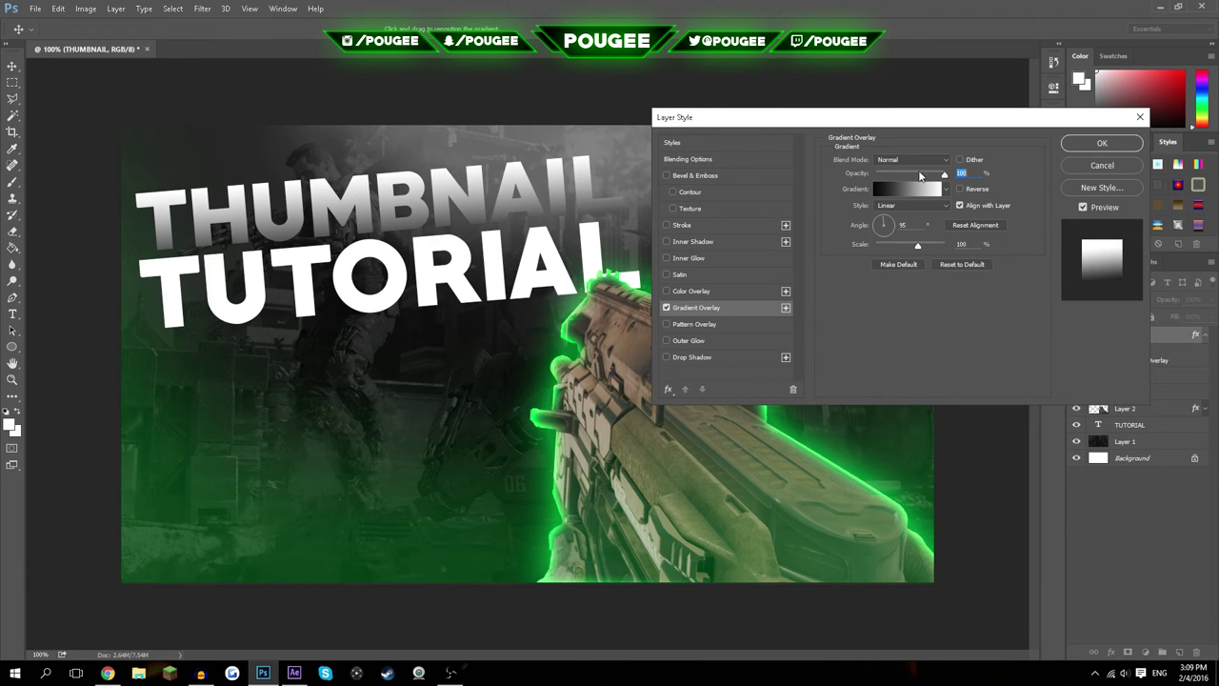
click(931, 174)
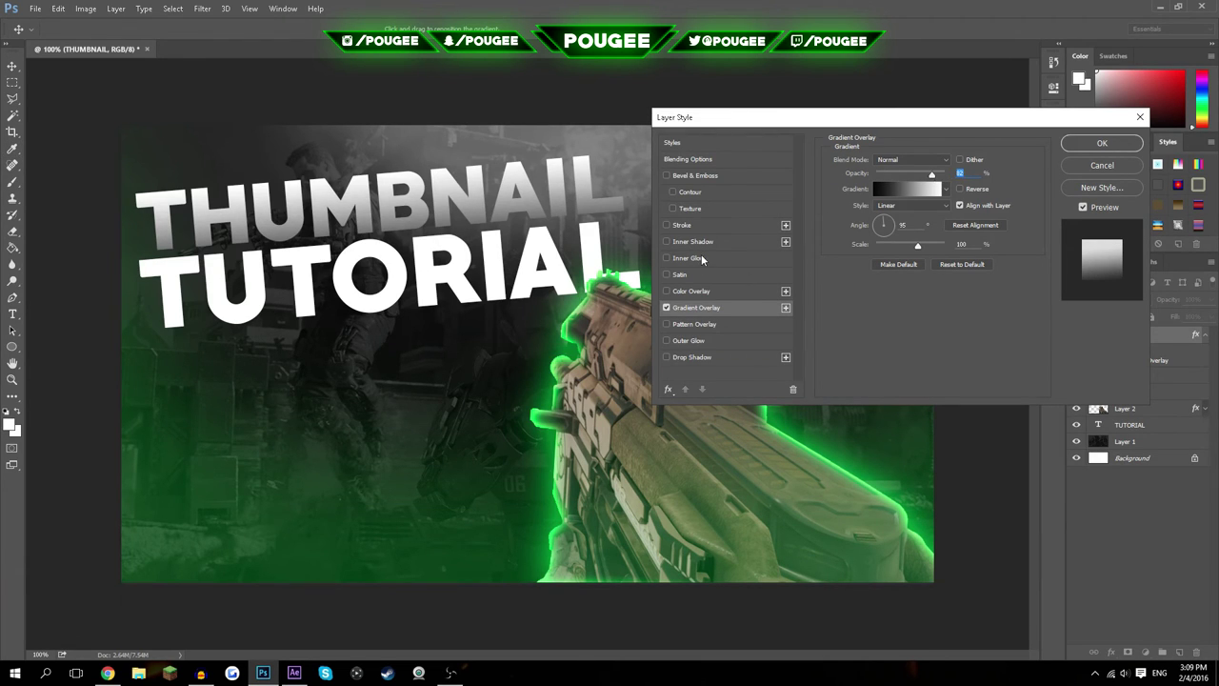
- Add a small white Inner Glow to THUMBNAIL and apply the layer style
click(701, 256)
click(860, 203)
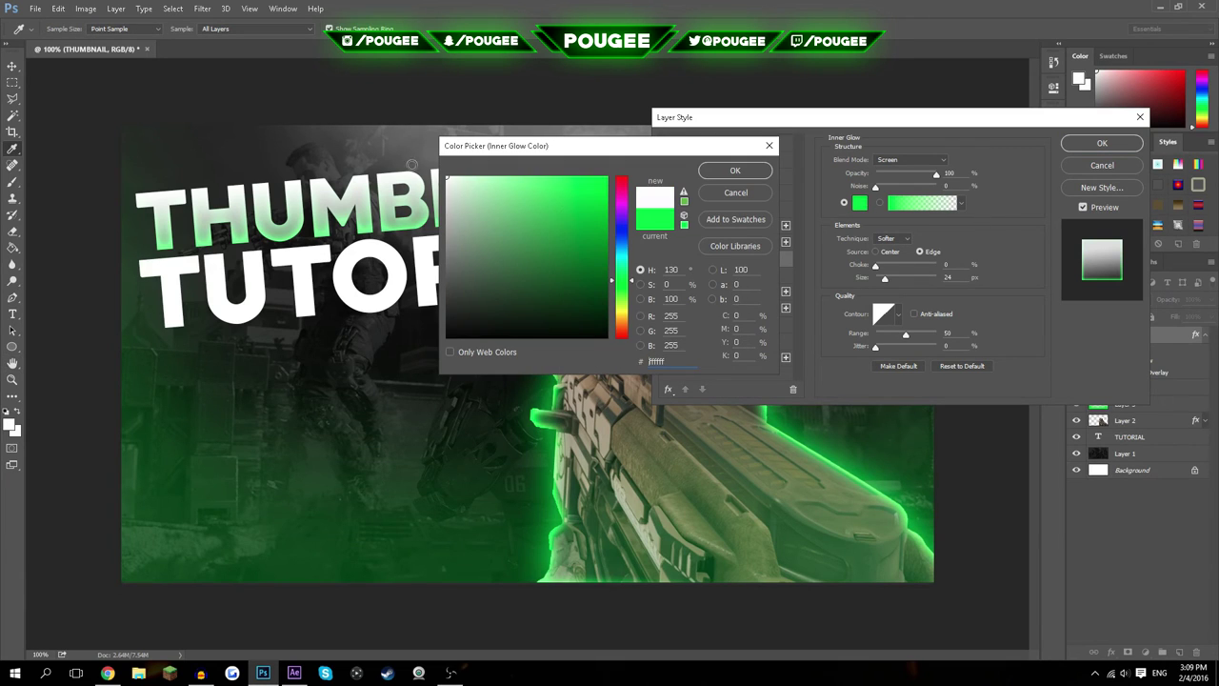
click(755, 172)
drag(876, 280, 882, 280)
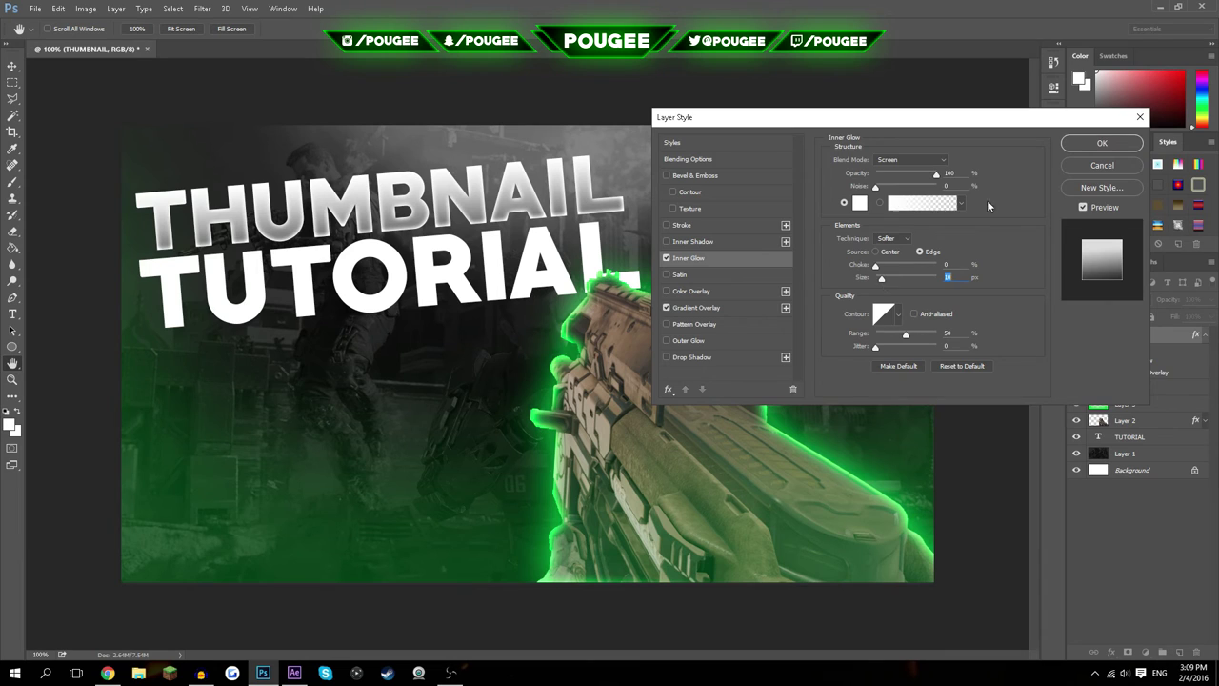
click(1101, 143)
click(1205, 335)
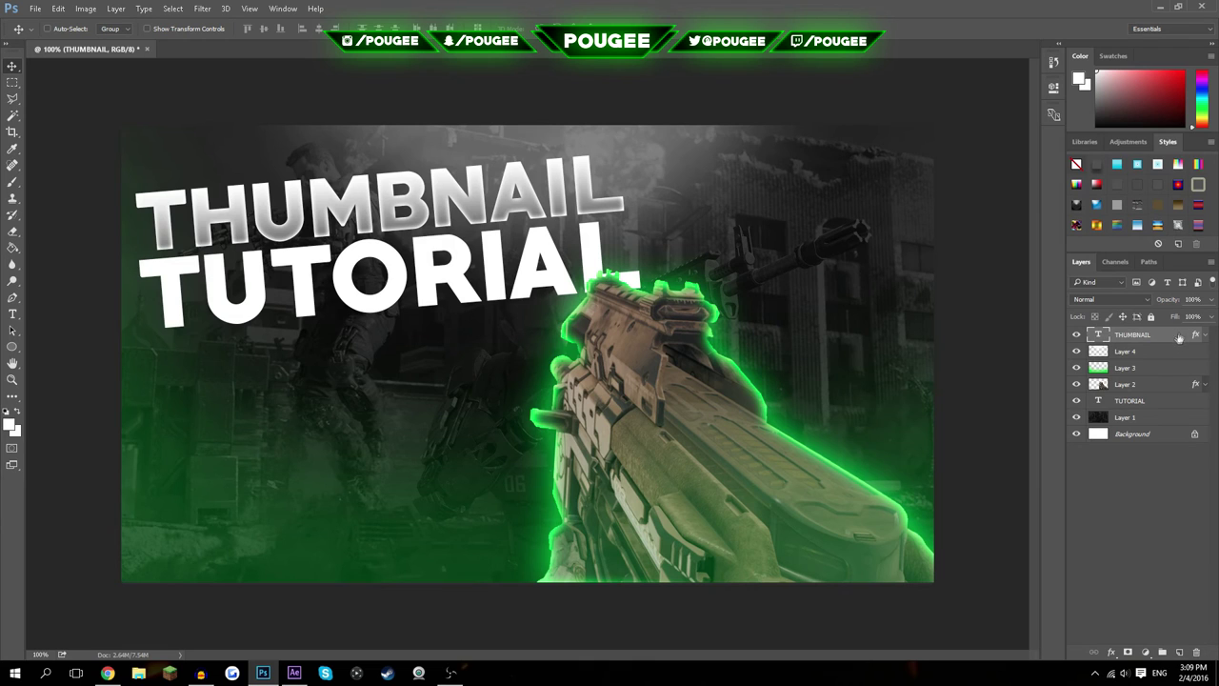
- Copy THUMBNAIL's layer style and paste it onto the TUTORIAL layer
right_click(1179, 338)
click(924, 511)
right_click(1181, 401)
click(934, 520)
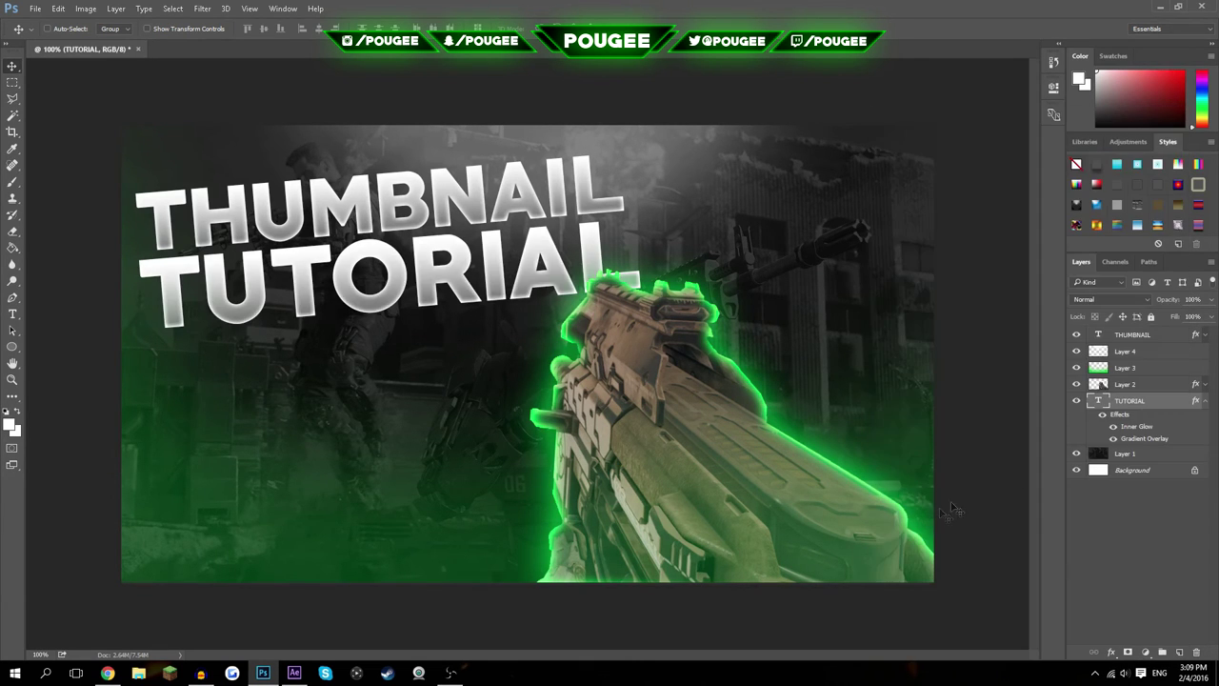
click(1205, 401)
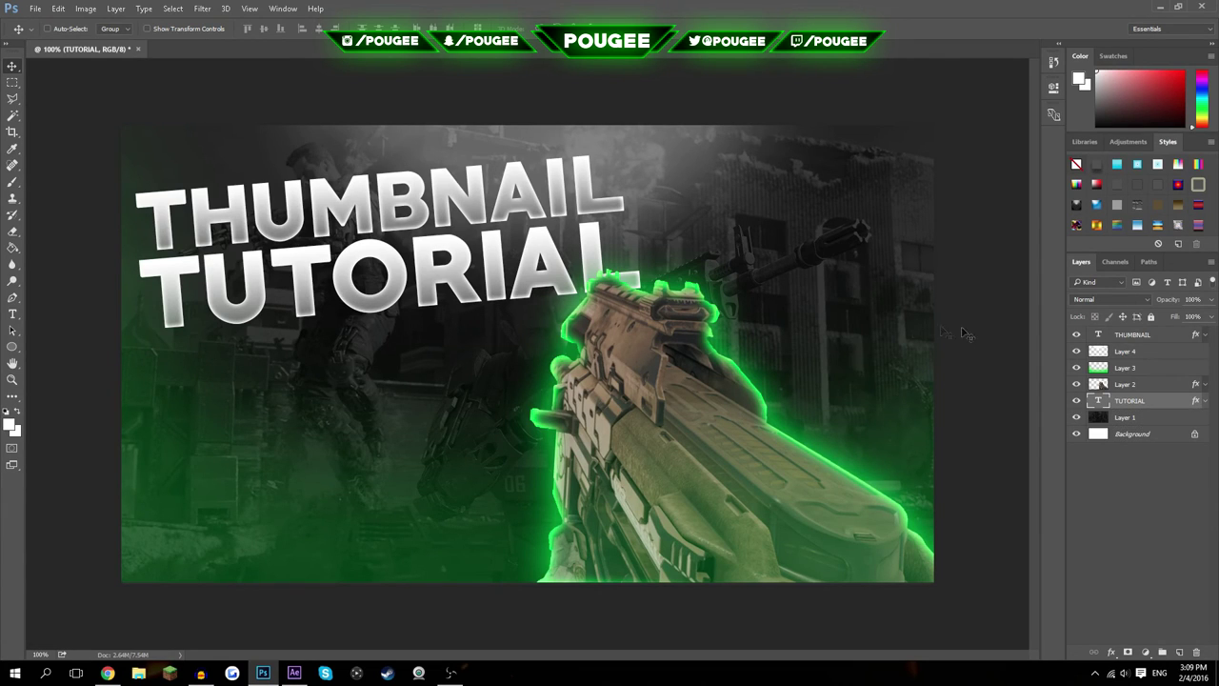
- Shift both text lines slightly right and move the THUMBNAIL layer below the gun layer
ctrl+click(1141, 337)
key(ctrl+t)
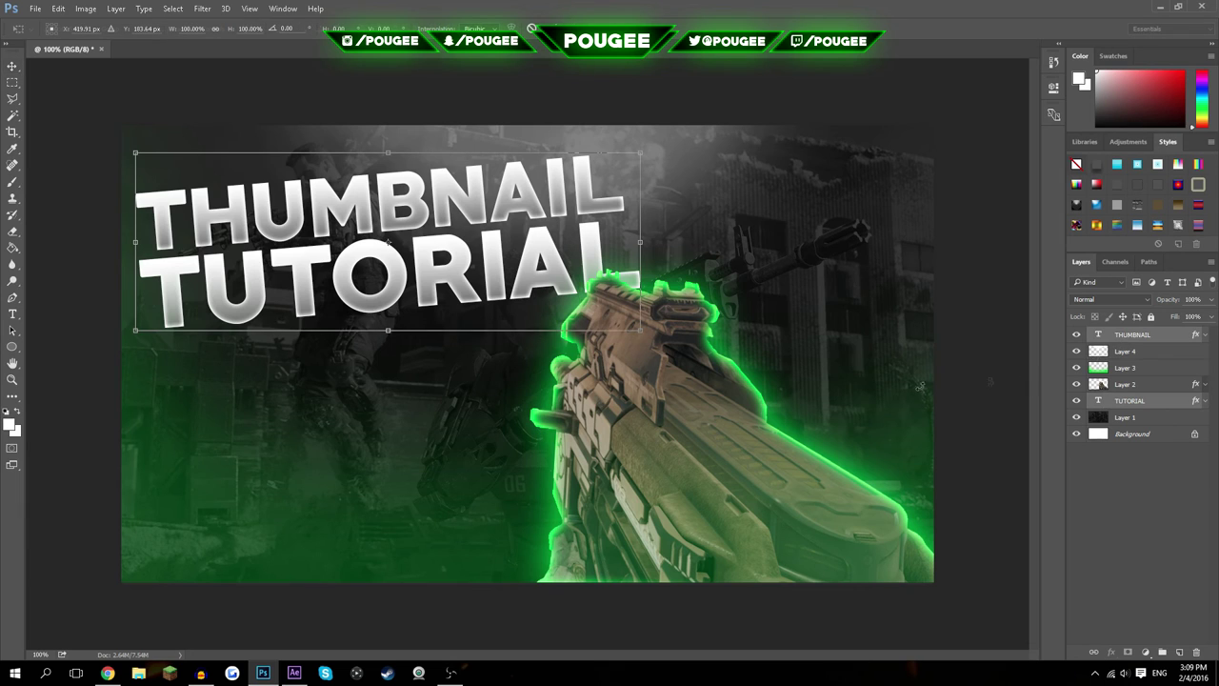
drag(587, 303, 570, 326)
key(Return)
click(1157, 523)
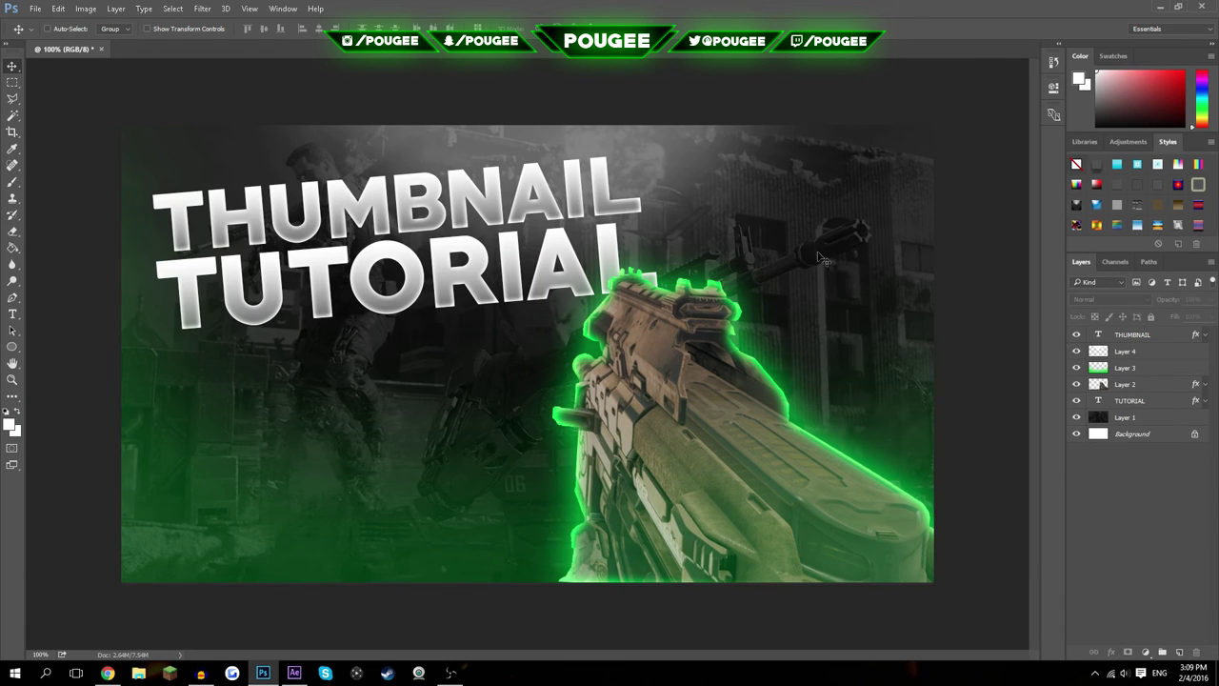
drag(1143, 340, 1150, 391)
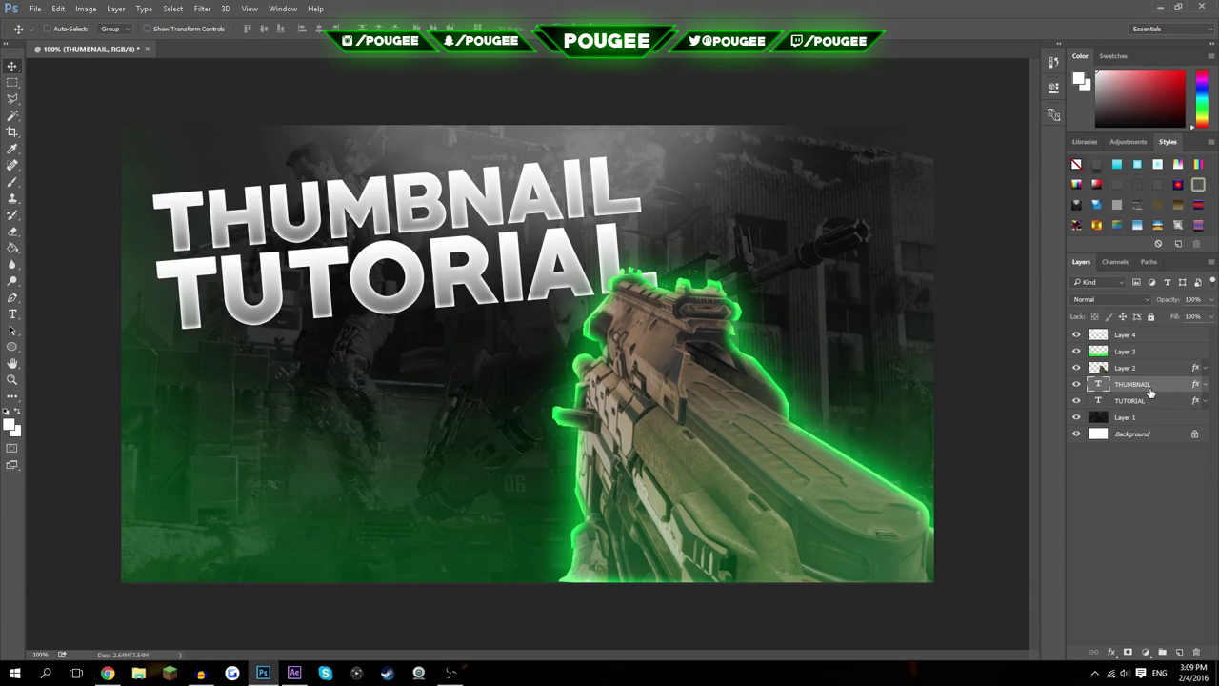
click(1112, 511)
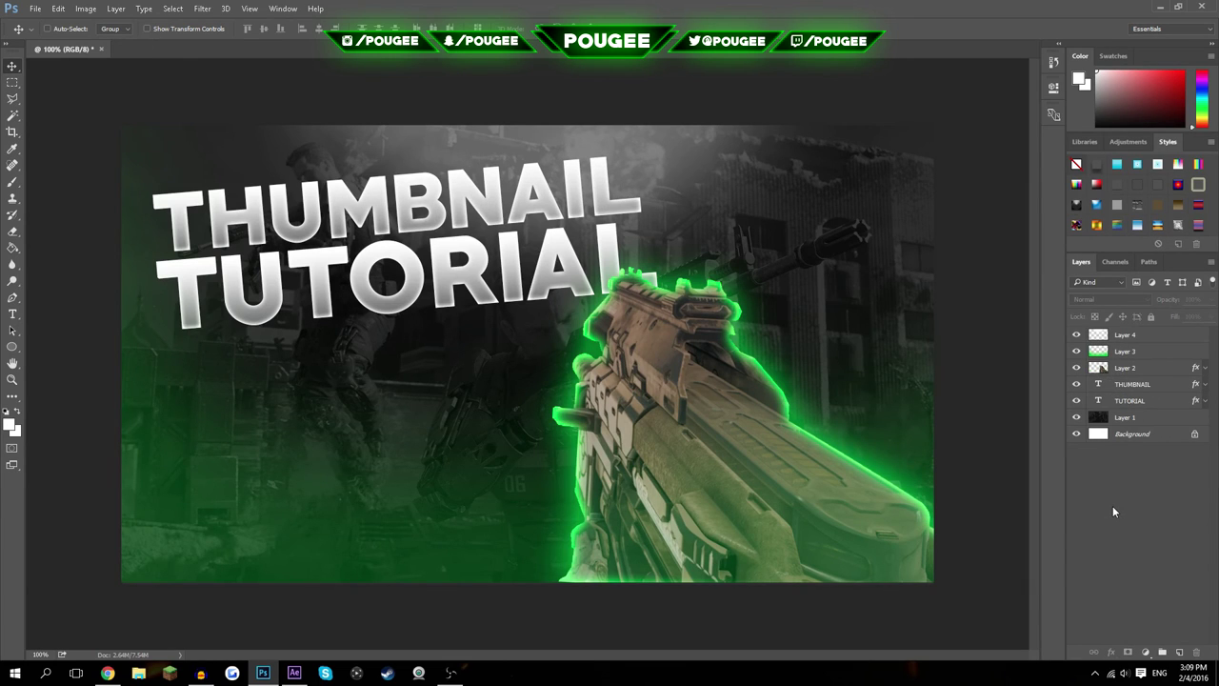